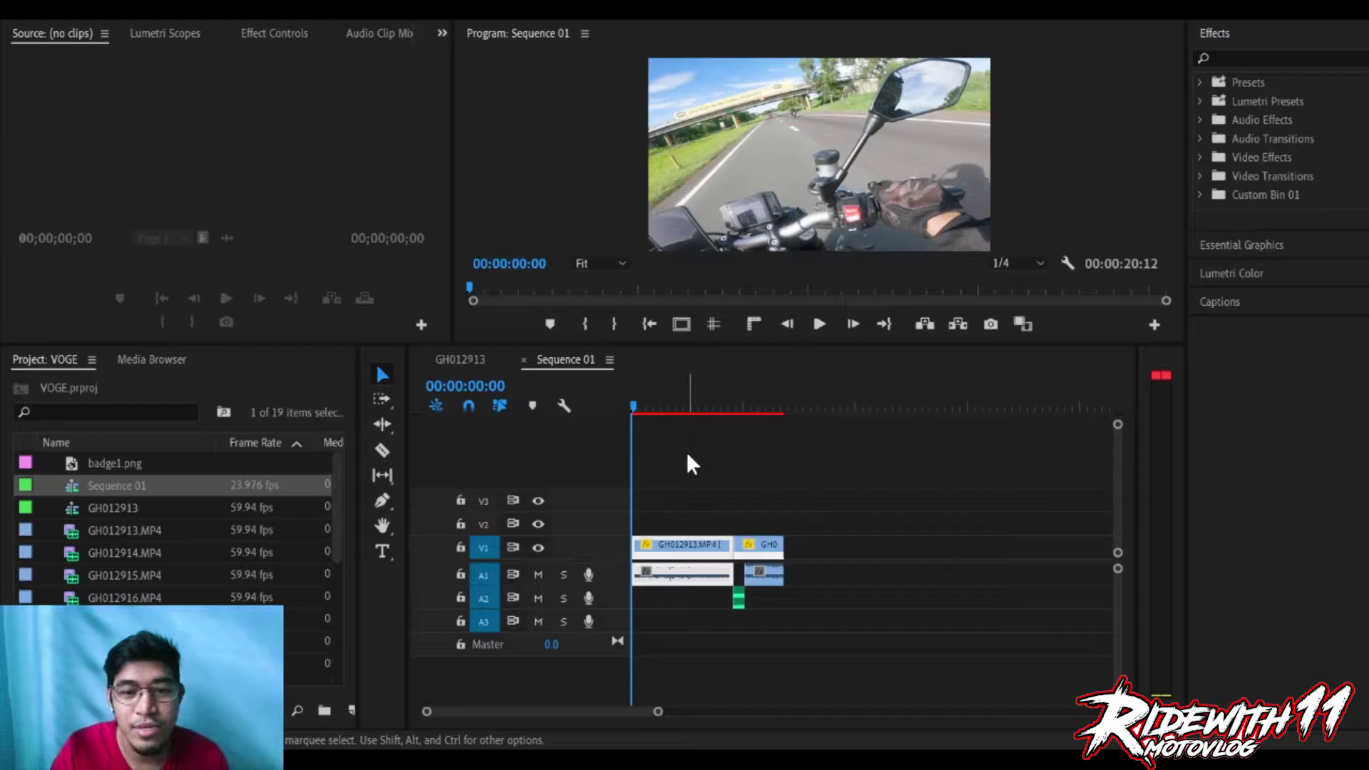
Render previews for Sequence 01's in-to-out range and return the playhead near the start.
{"action": "left_click", "coordinate": [792, 408]}
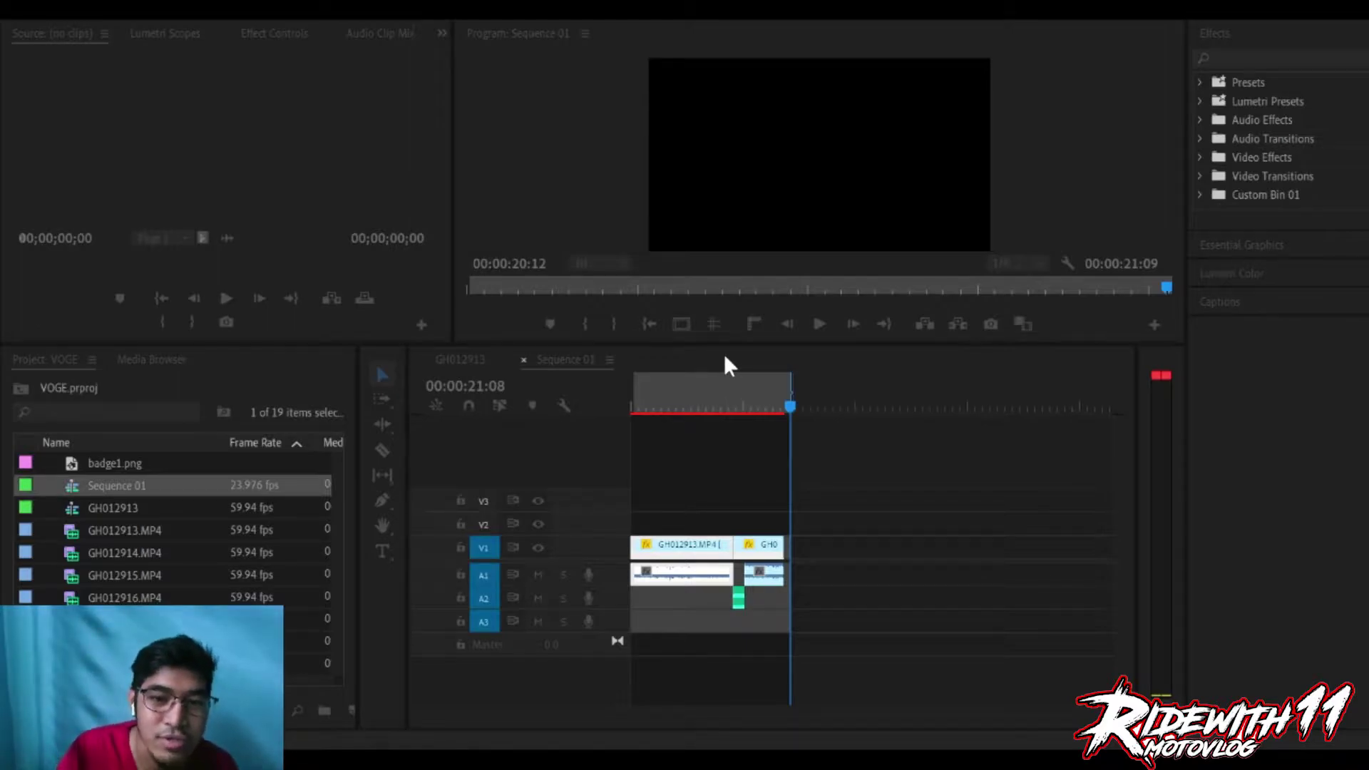
{"action": "left_click", "coordinate": [637, 408]}
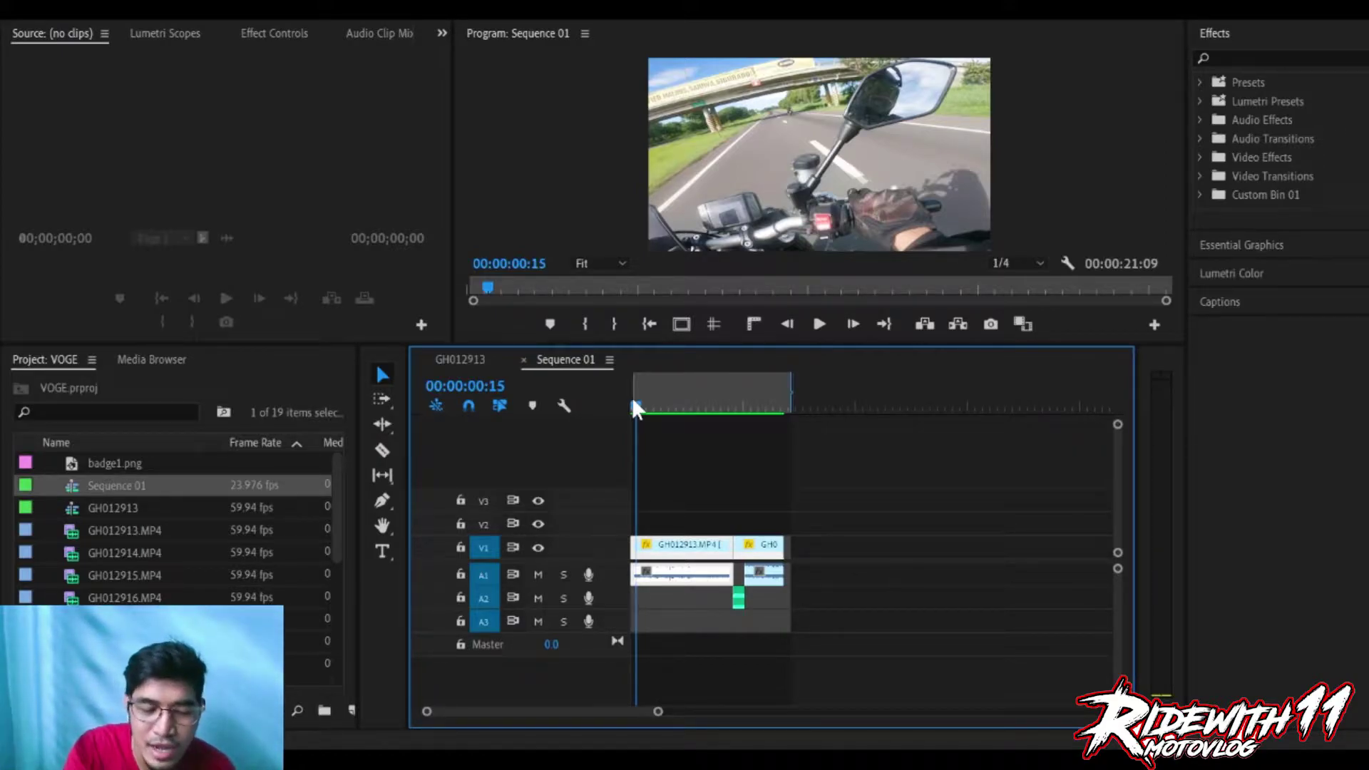
{"action": "key", "text": "space"}
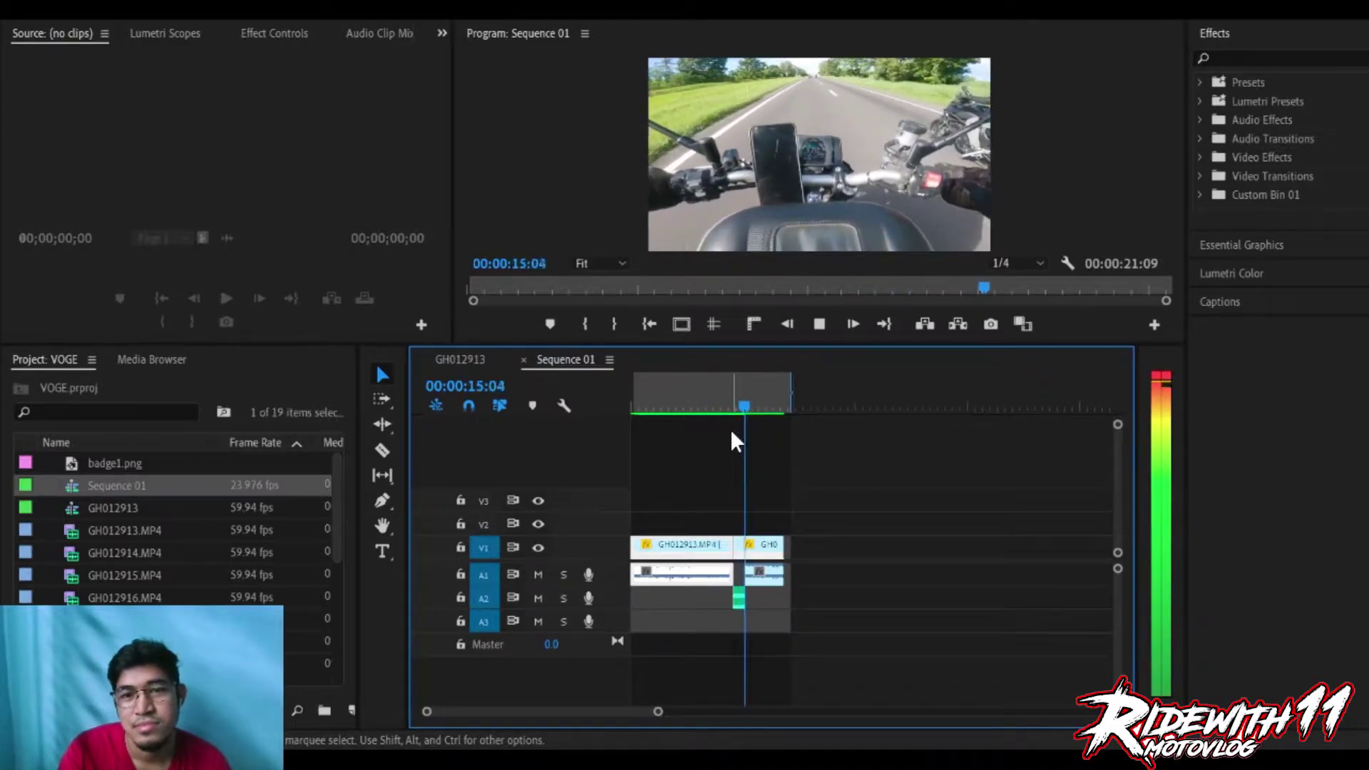
{"action": "key", "text": "space"}
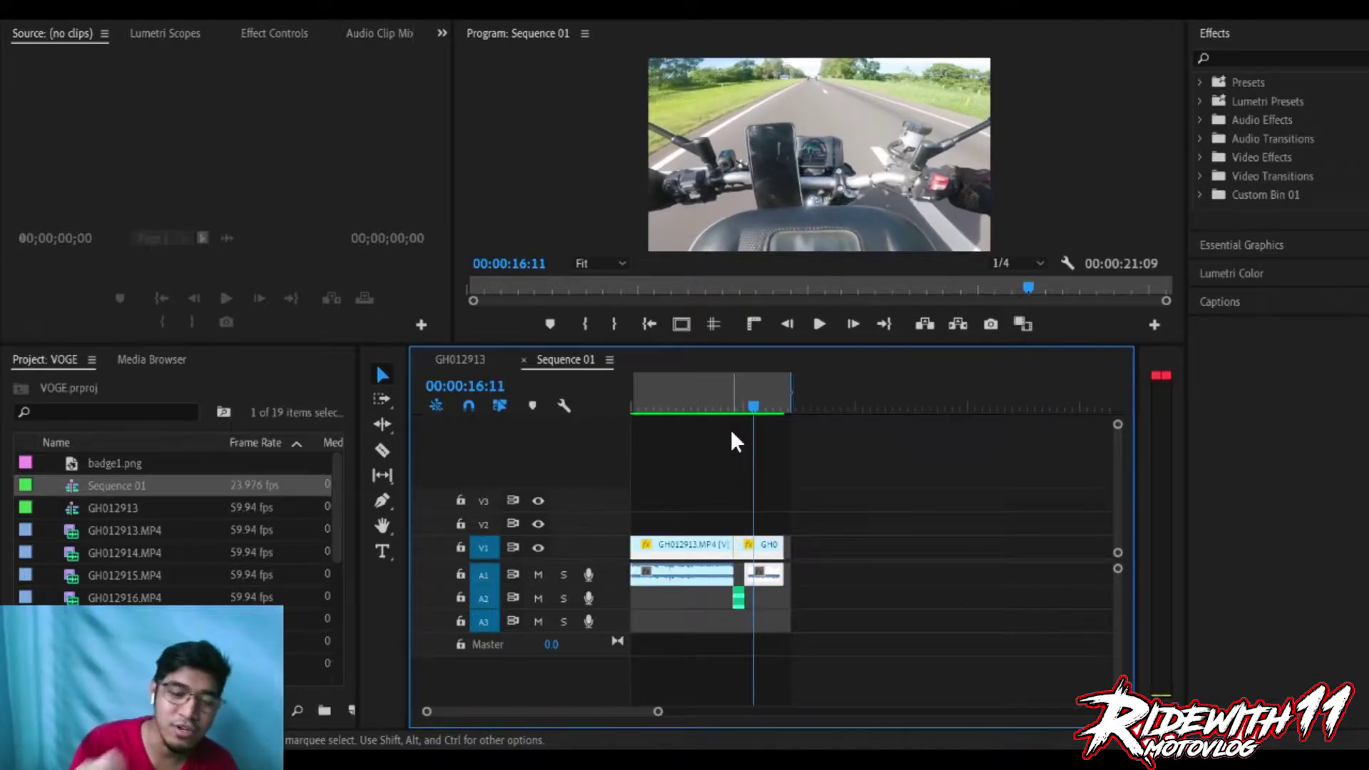
{"action": "left_click", "coordinate": [729, 391]}
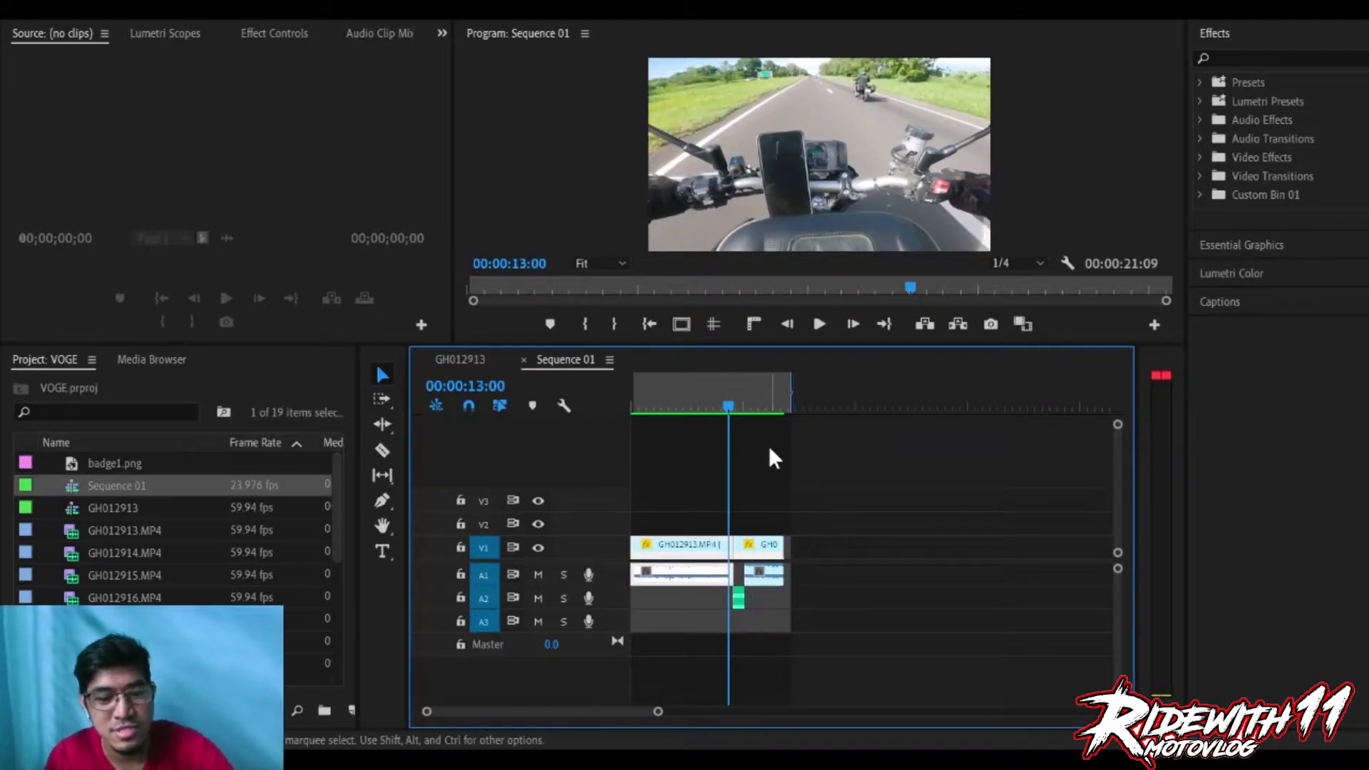
{"action": "key", "text": "="}
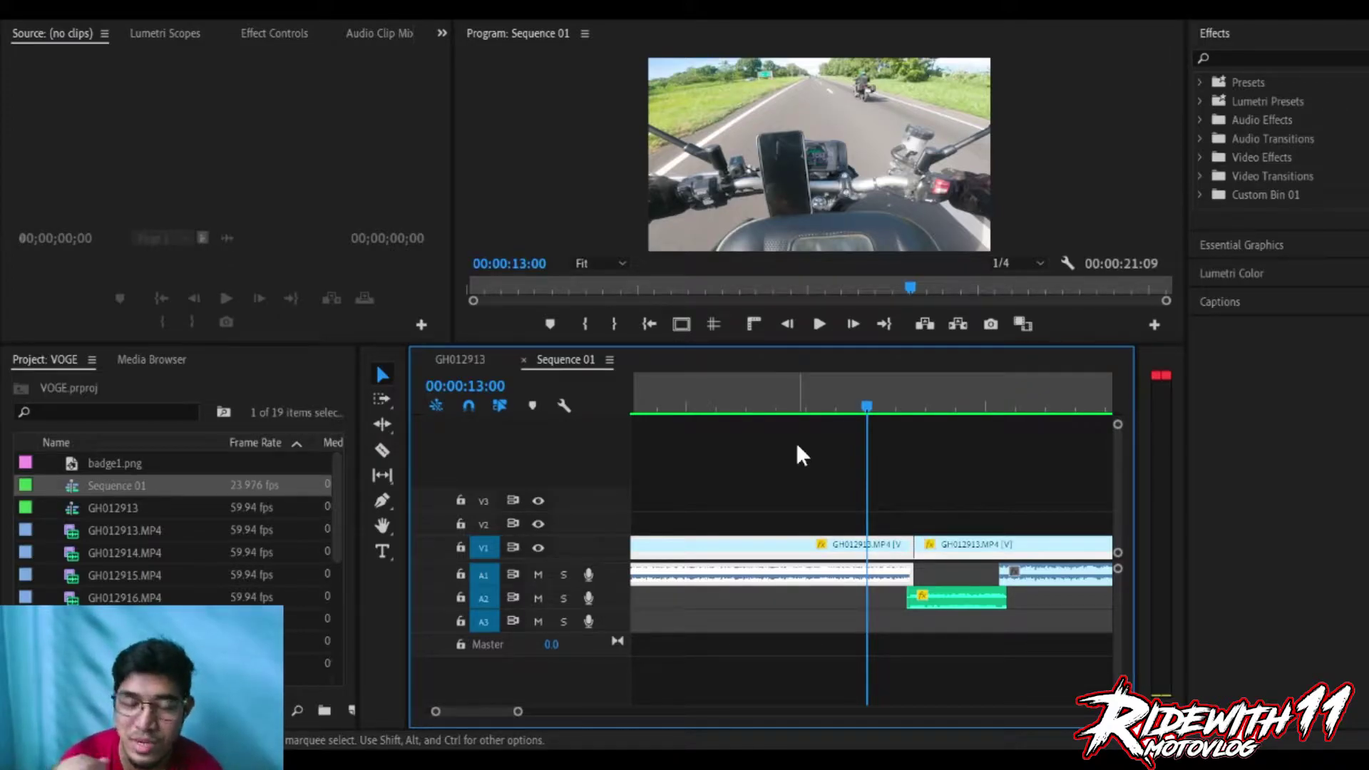
{"action": "key", "text": "space"}
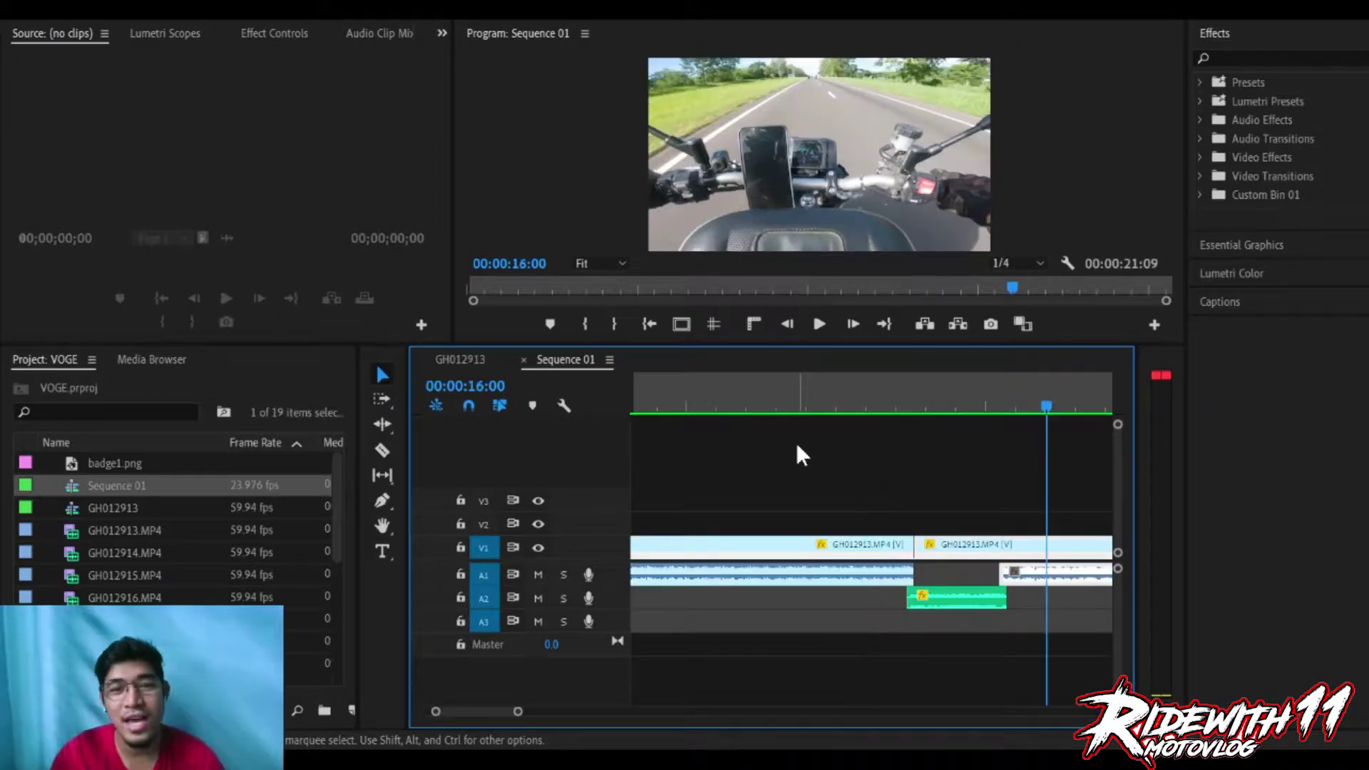
{"action": "left_click_drag", "start_coordinate": [850, 400], "coordinate": [720, 396]}
{"action": "key", "text": "space"}
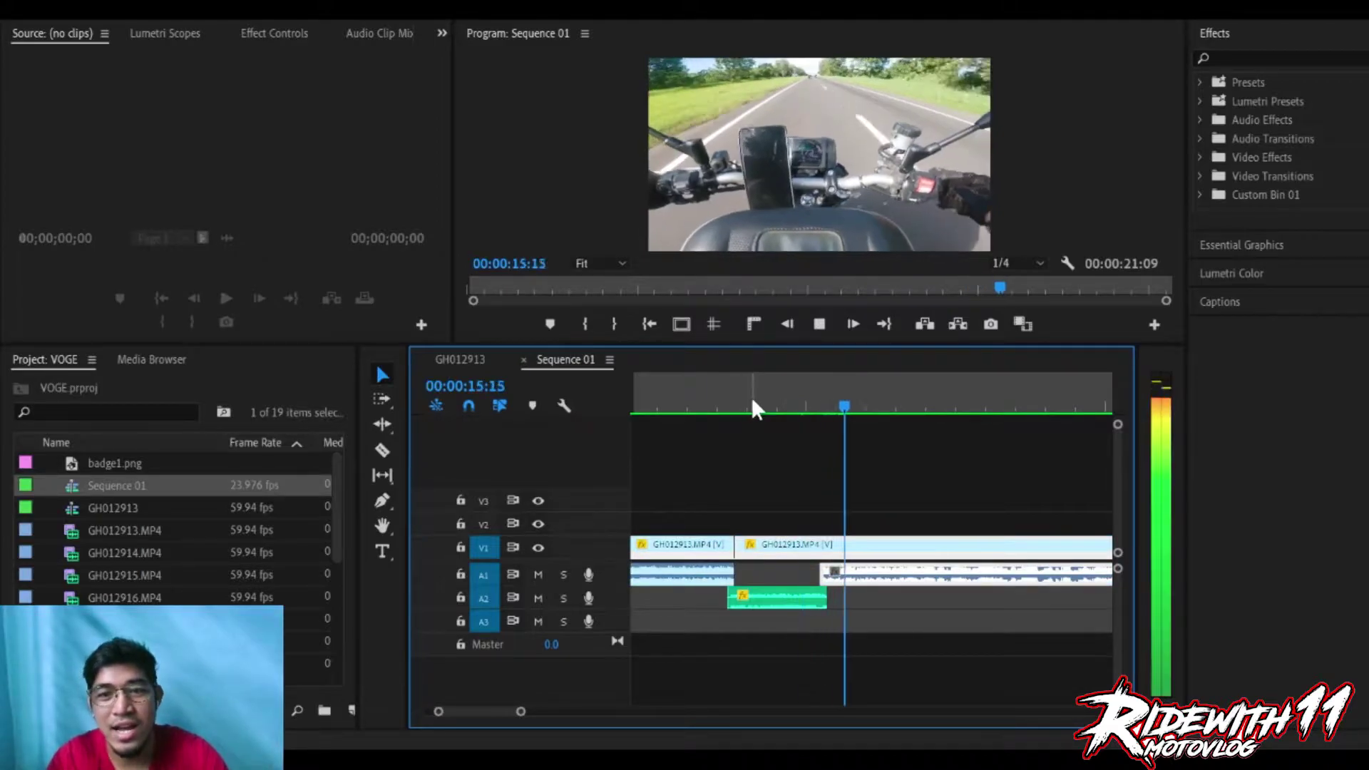
{"action": "key", "text": "space"}
{"action": "key", "text": "minus"}
{"action": "key", "text": "minus"}
{"action": "key", "text": "minus"}
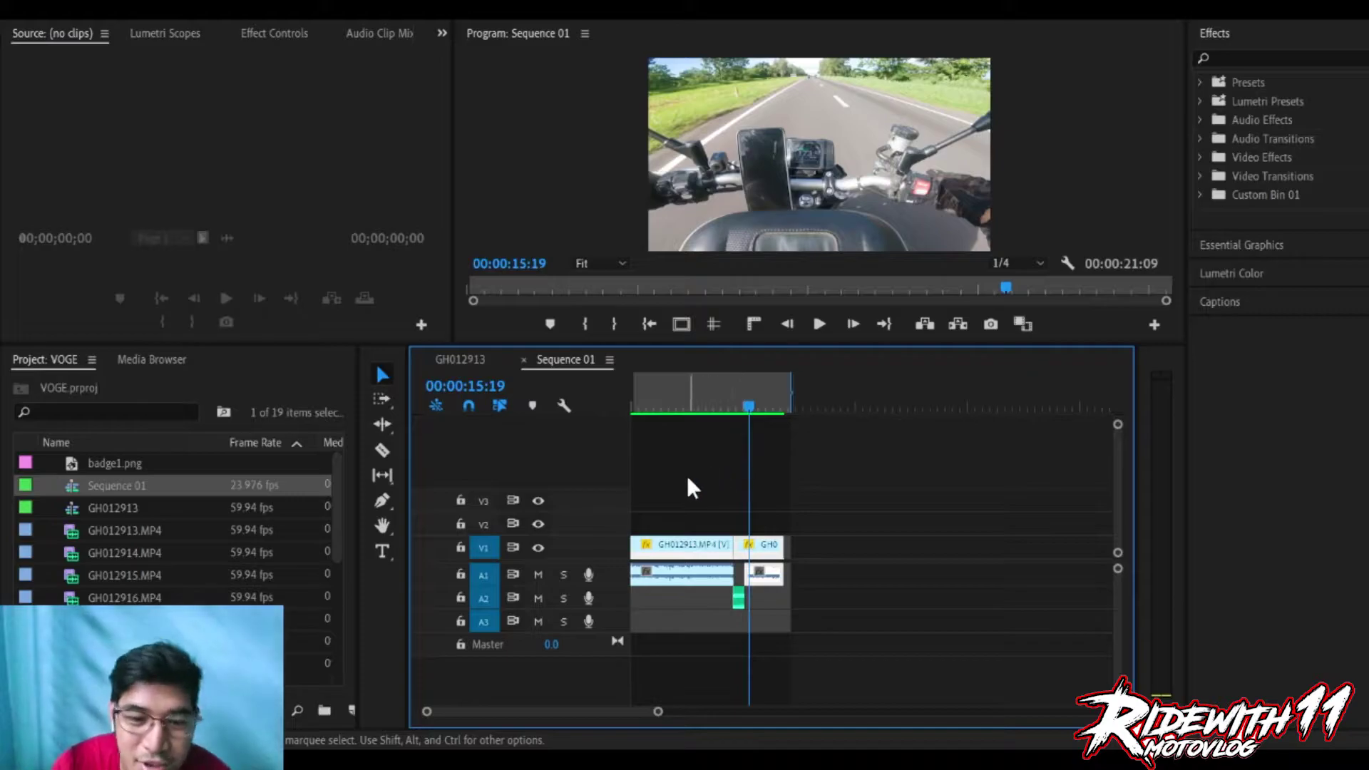
{"action": "left_click_drag", "start_coordinate": [687, 489], "coordinate": [789, 610]}
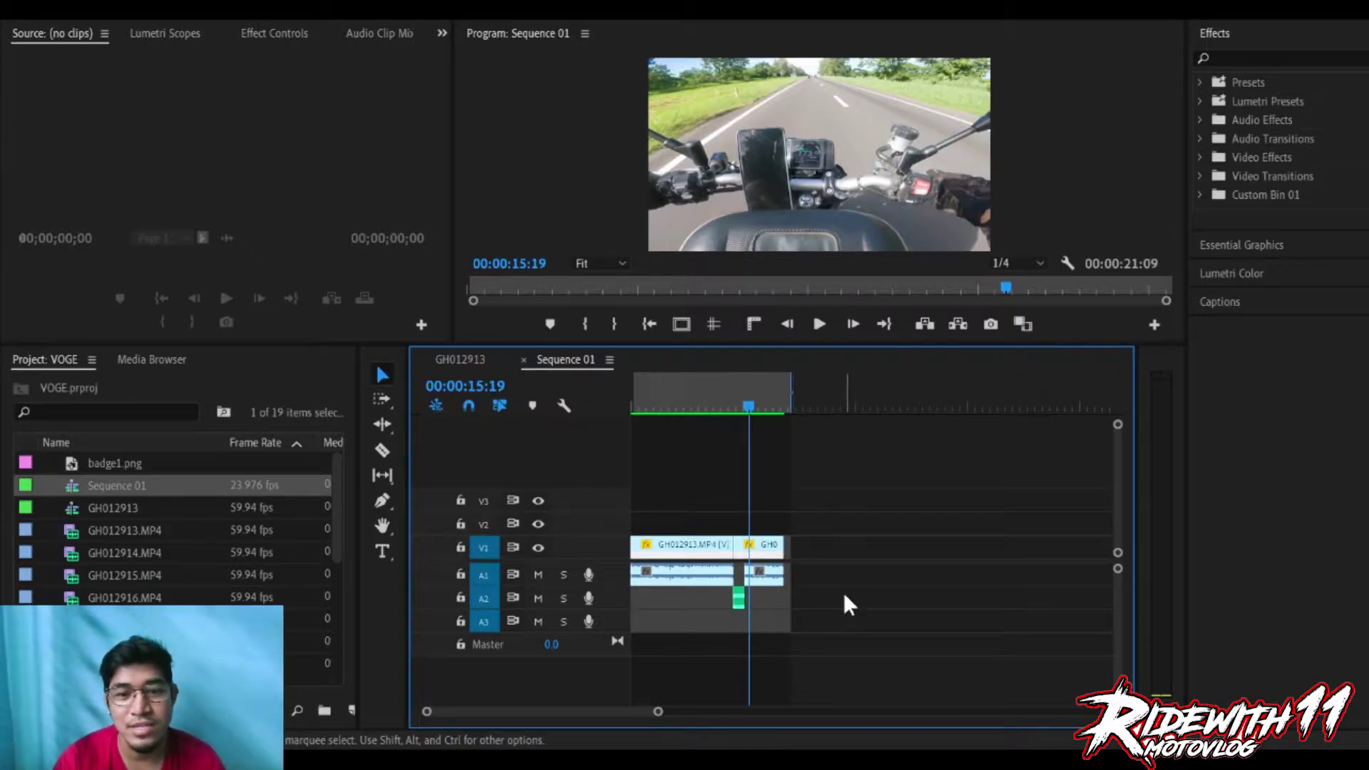
Expand the Video 1 track height for keyframe editing, adjusting the timeline zoom along the way.
{"action": "double_click", "coordinate": [606, 553]}
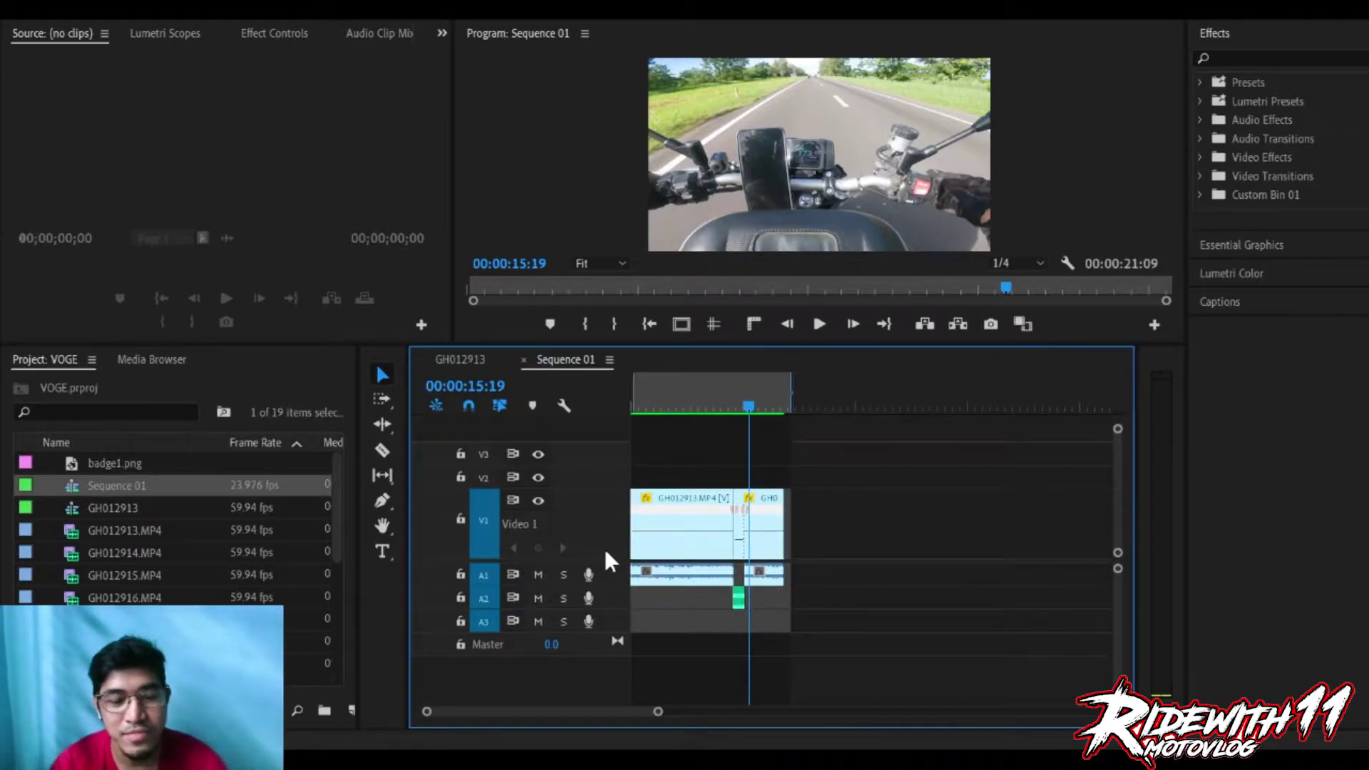
{"action": "key", "text": "backslash"}
{"action": "key", "text": "equal"}
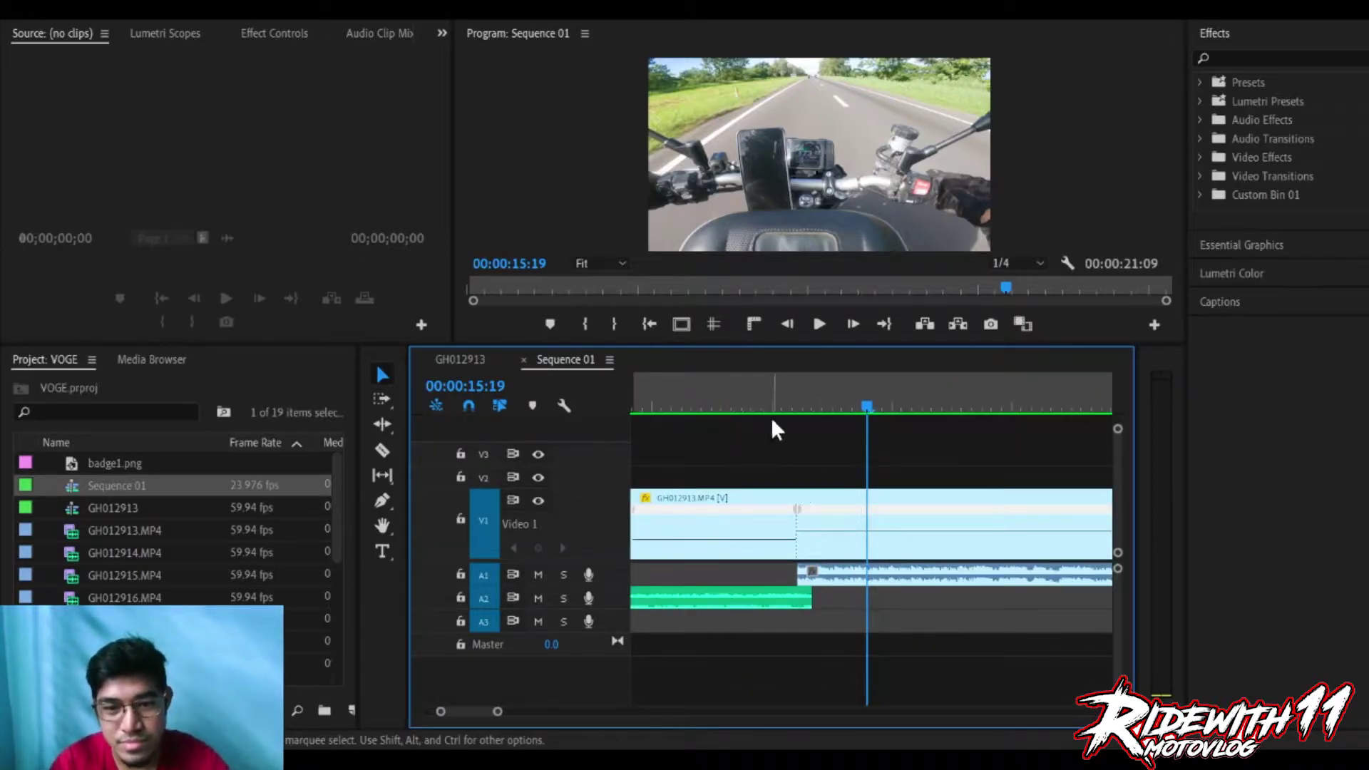
{"action": "left_click", "coordinate": [715, 404]}
{"action": "key", "text": "minus"}
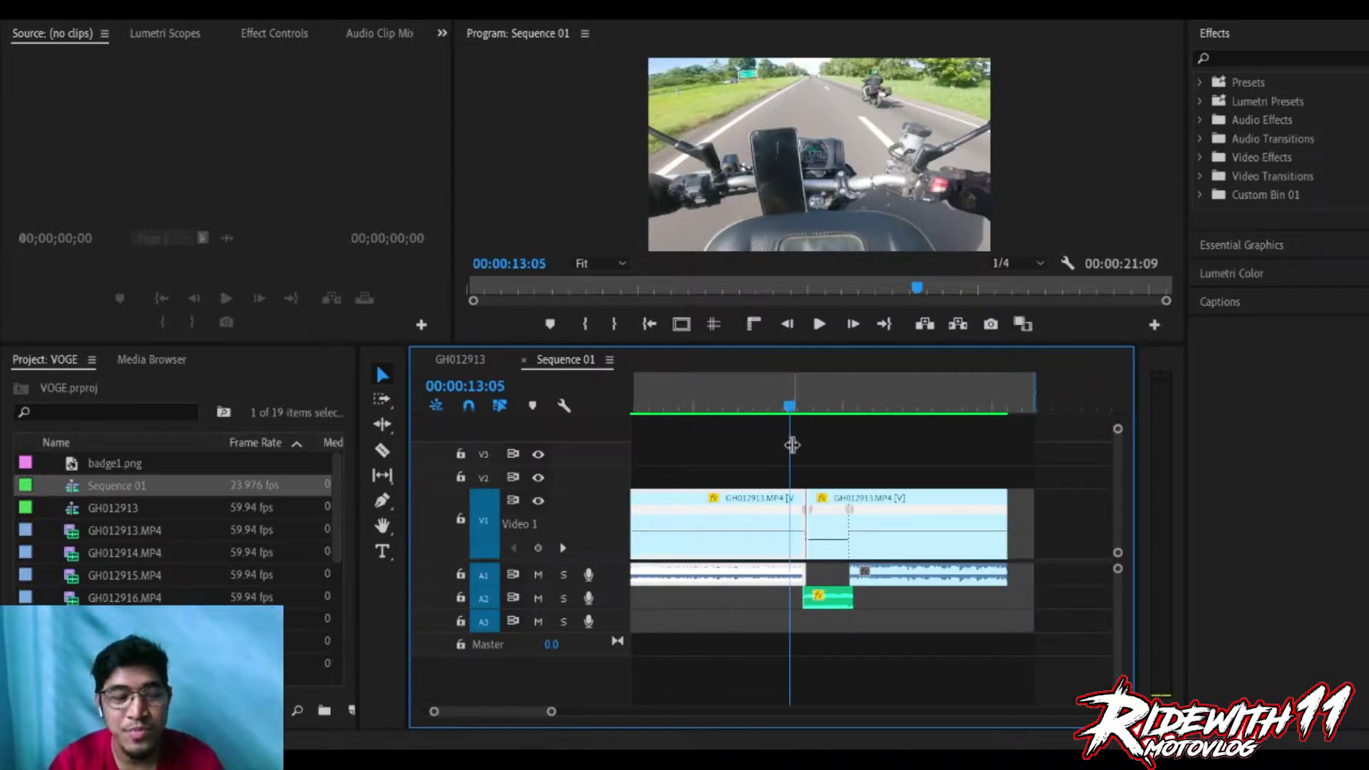
{"action": "key", "text": "equal"}
{"action": "key", "text": "minus"}
{"action": "key", "text": "minus"}
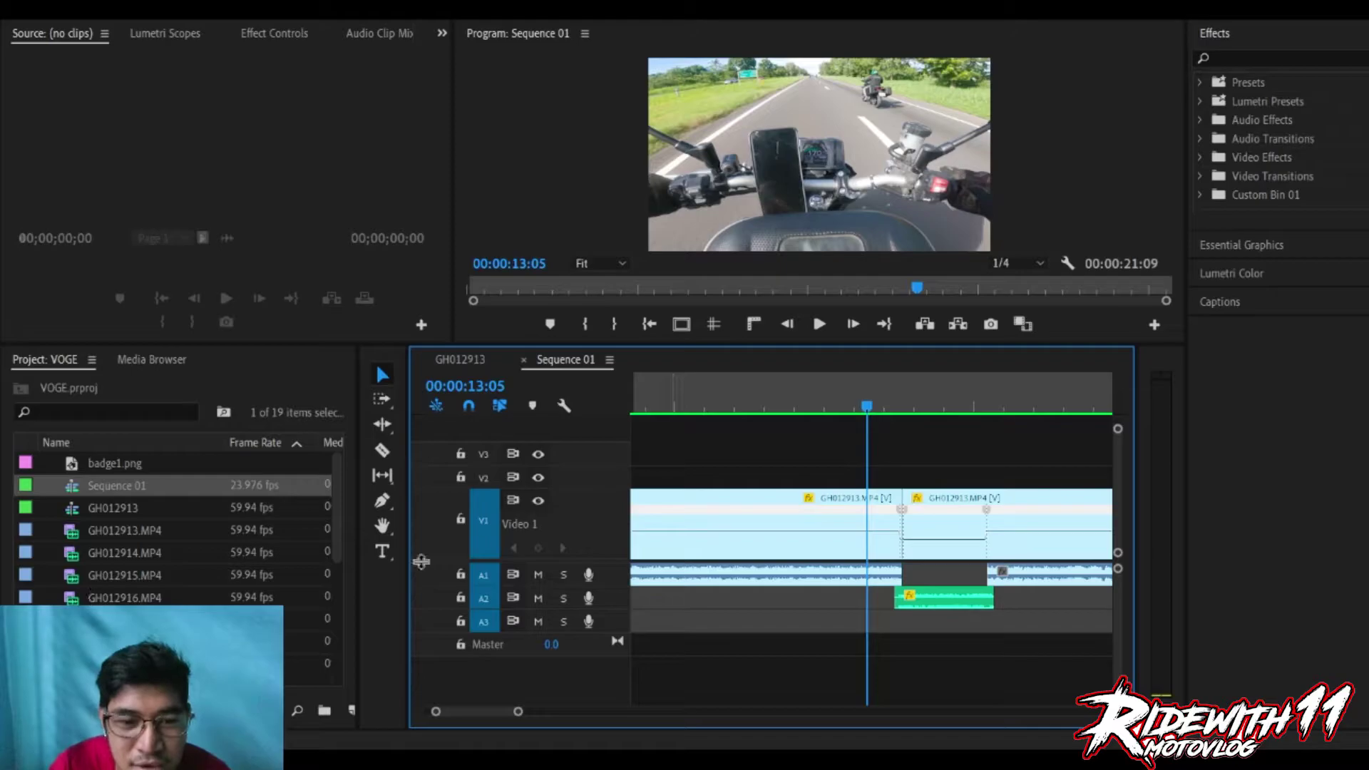
{"action": "double_click", "coordinate": [590, 509]}
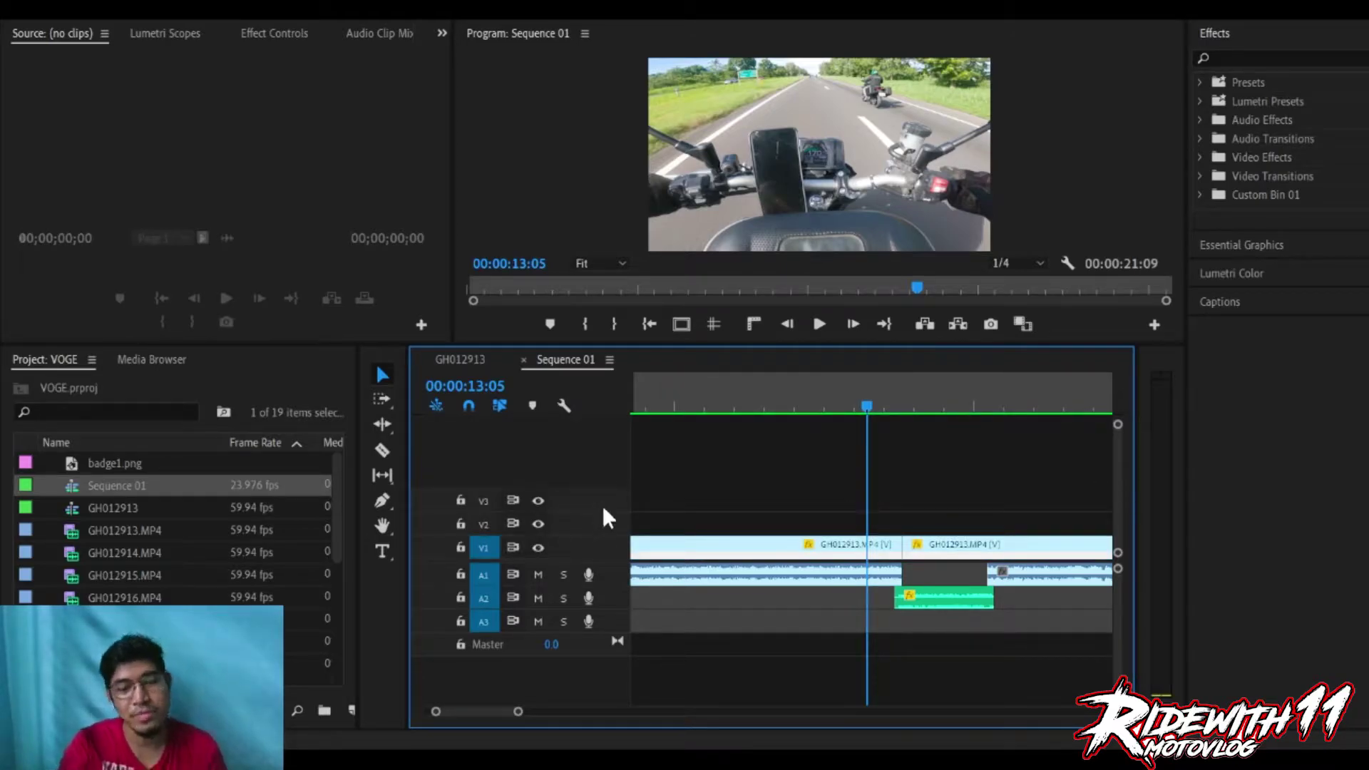
{"action": "double_click", "coordinate": [592, 543]}
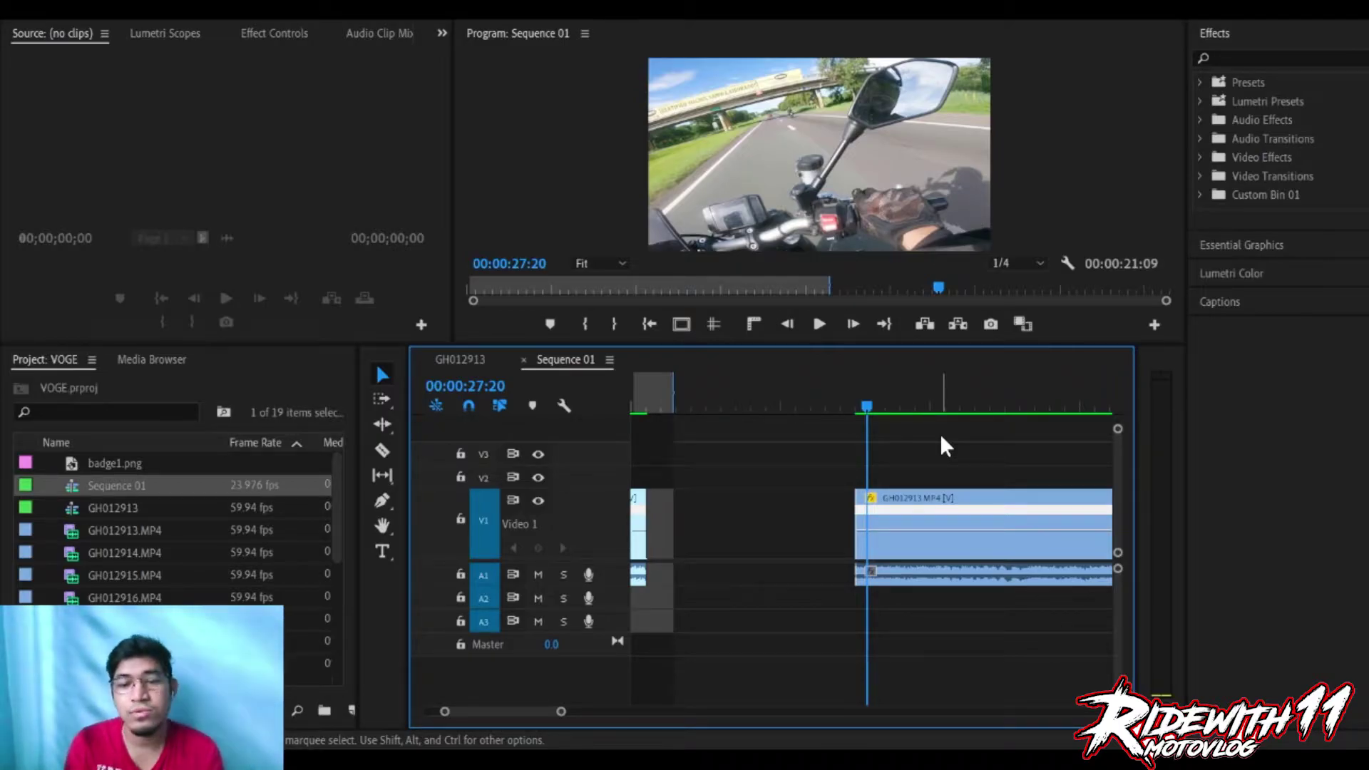
{"action": "left_click", "coordinate": [913, 507]}
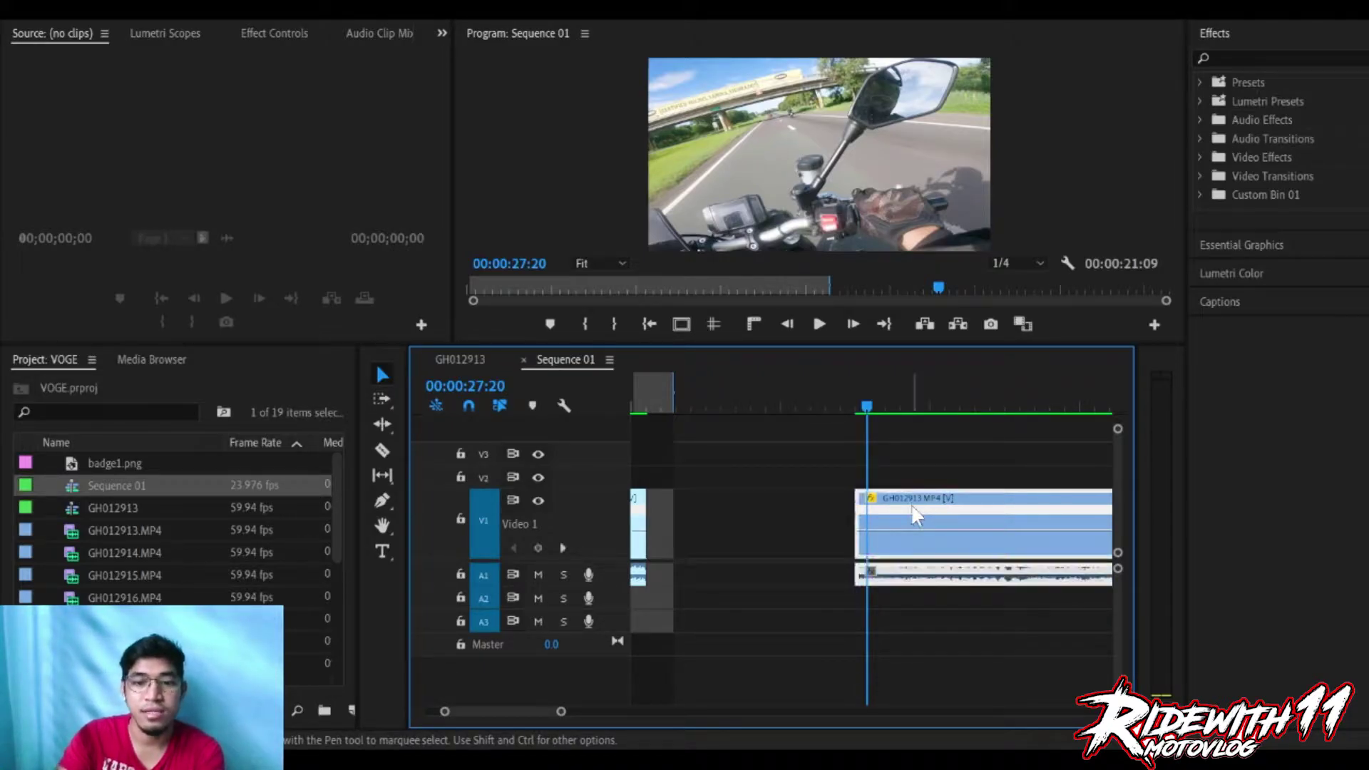
{"action": "left_click", "coordinate": [884, 448]}
{"action": "left_click", "coordinate": [927, 502]}
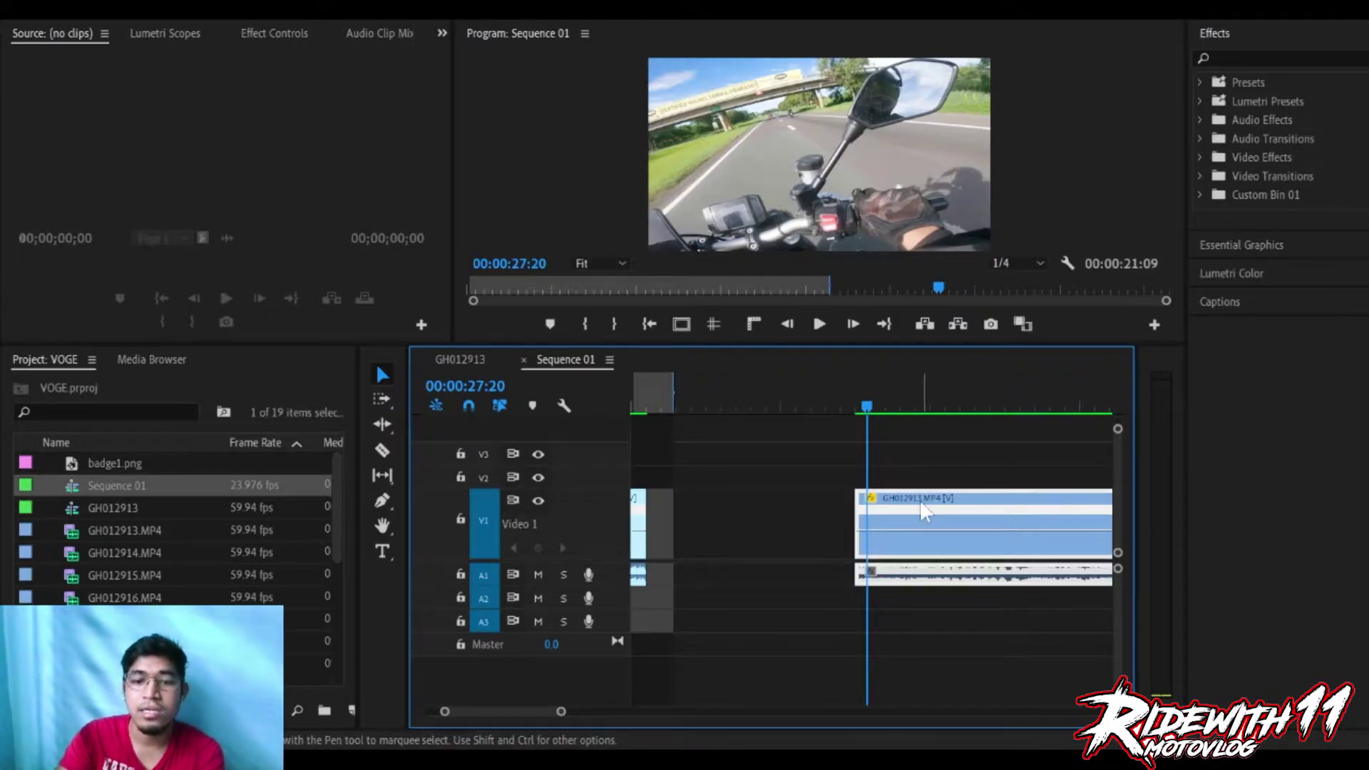
{"action": "key", "text": "ctrl+r"}
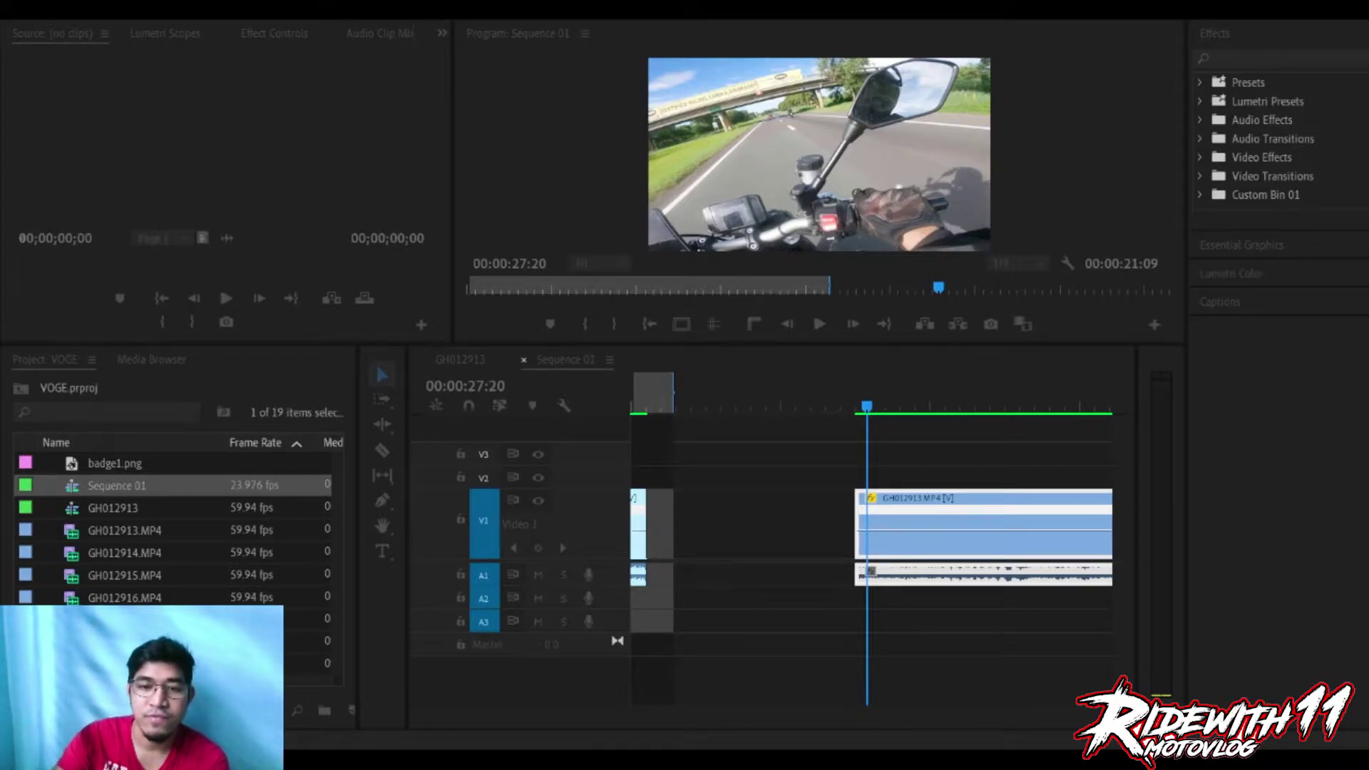
{"action": "key", "text": "Return"}
{"action": "key", "text": "space"}
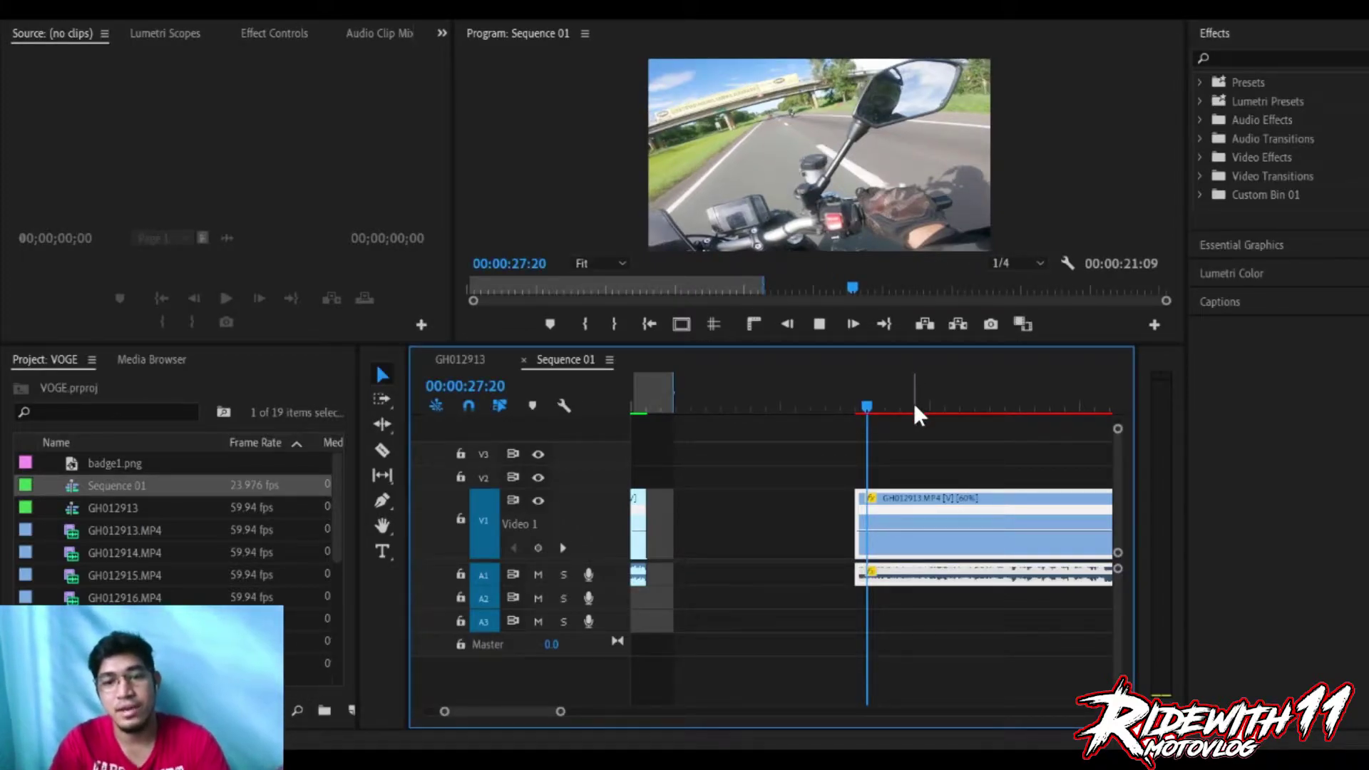
{"action": "key", "text": "space"}
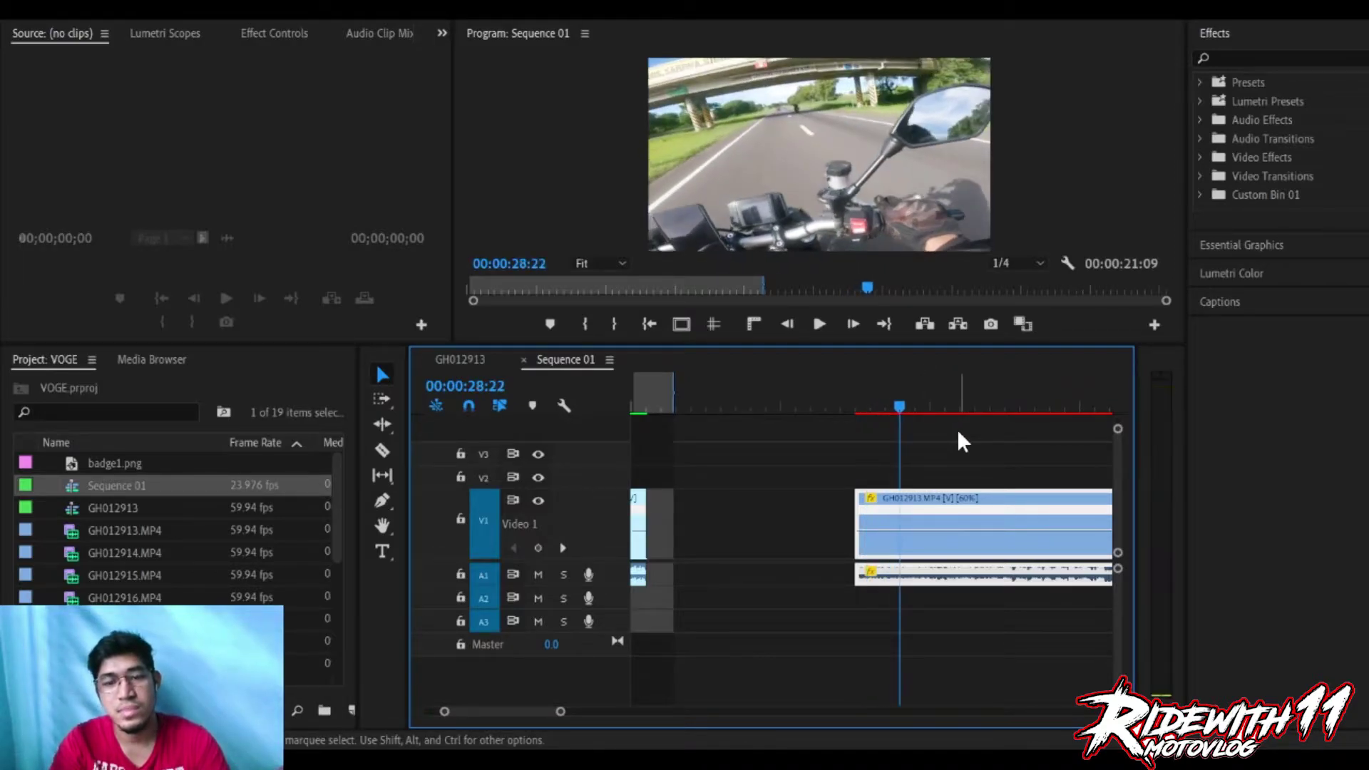
{"action": "key", "text": "ctrl+z"}
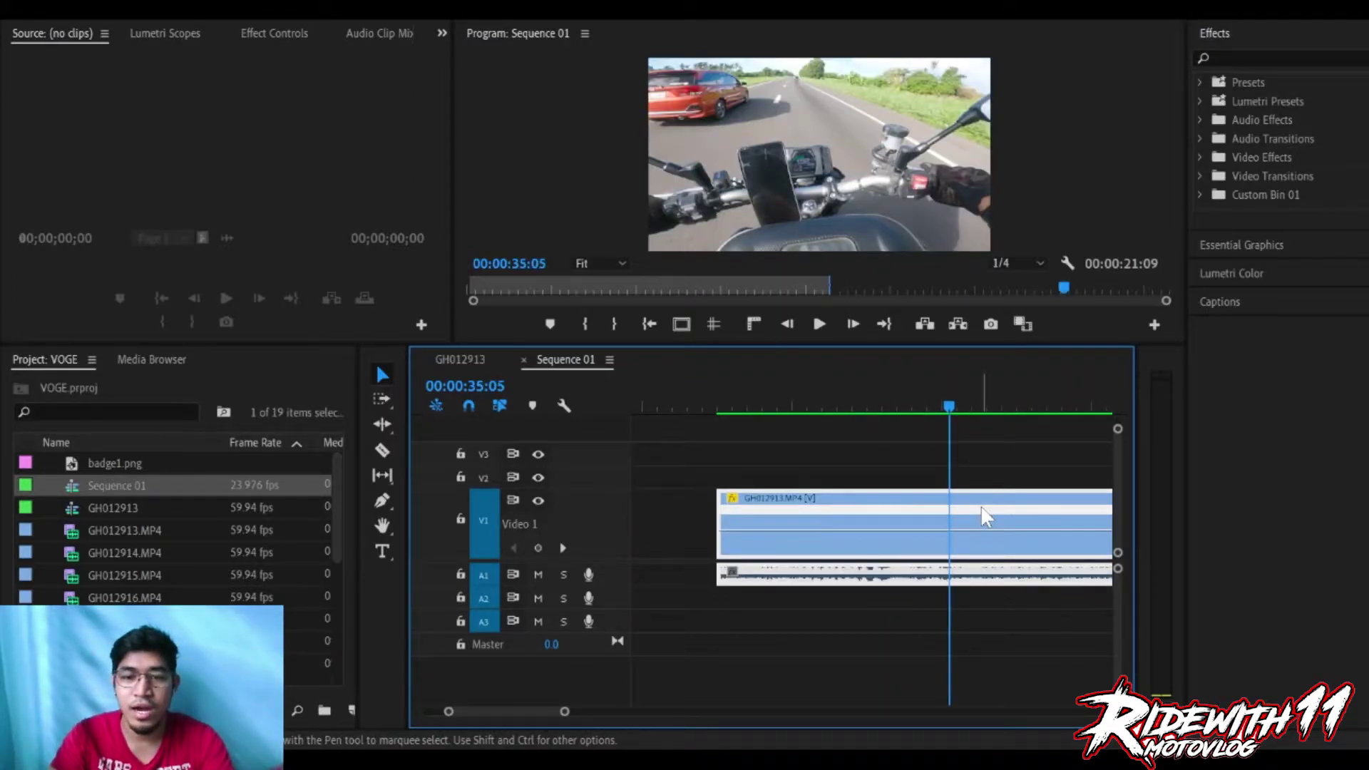
{"action": "key", "text": "ctrl+k"}
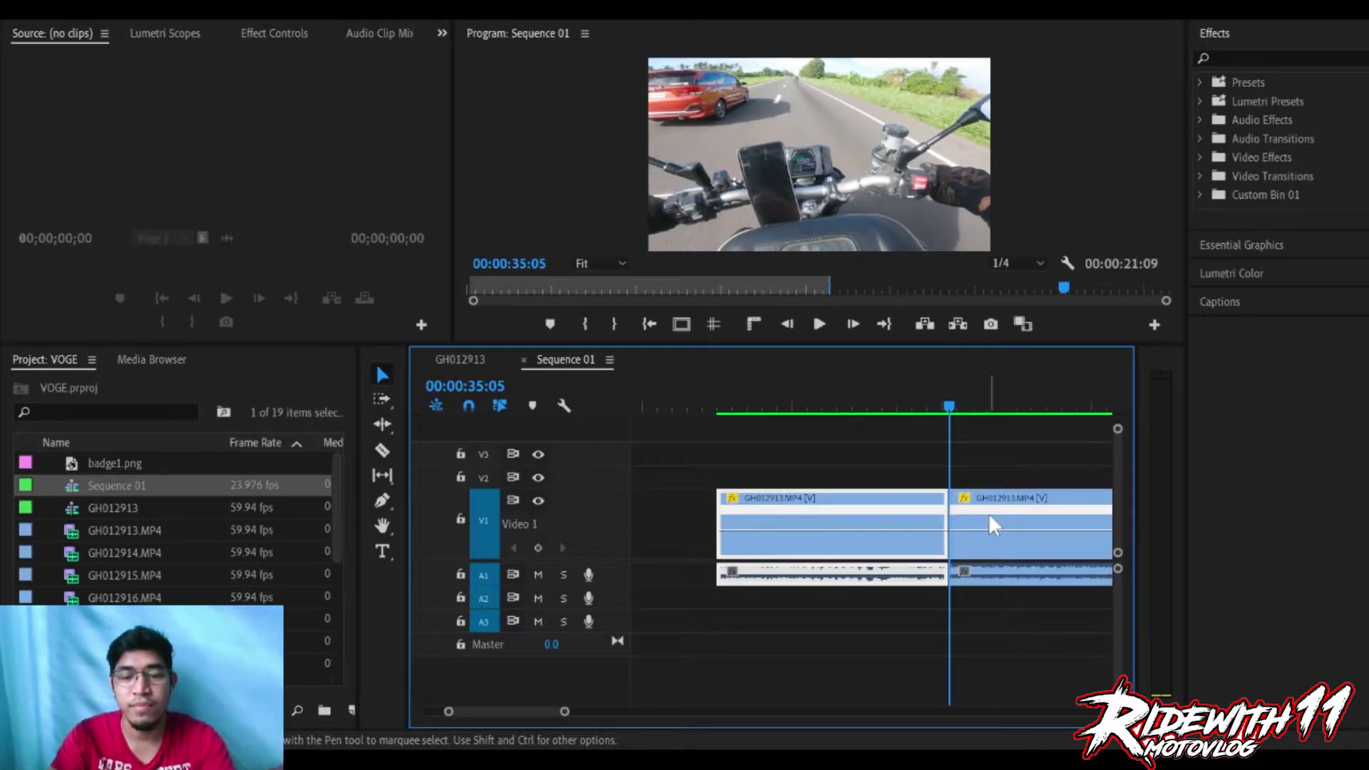
{"action": "left_click", "coordinate": [1013, 516]}
{"action": "key", "text": "Right"}
{"action": "key", "text": "Right"}
{"action": "key", "text": "Right"}
{"action": "key", "text": "Right"}
{"action": "key", "text": "Right"}
{"action": "key", "text": "Right"}
{"action": "key", "text": "Right"}
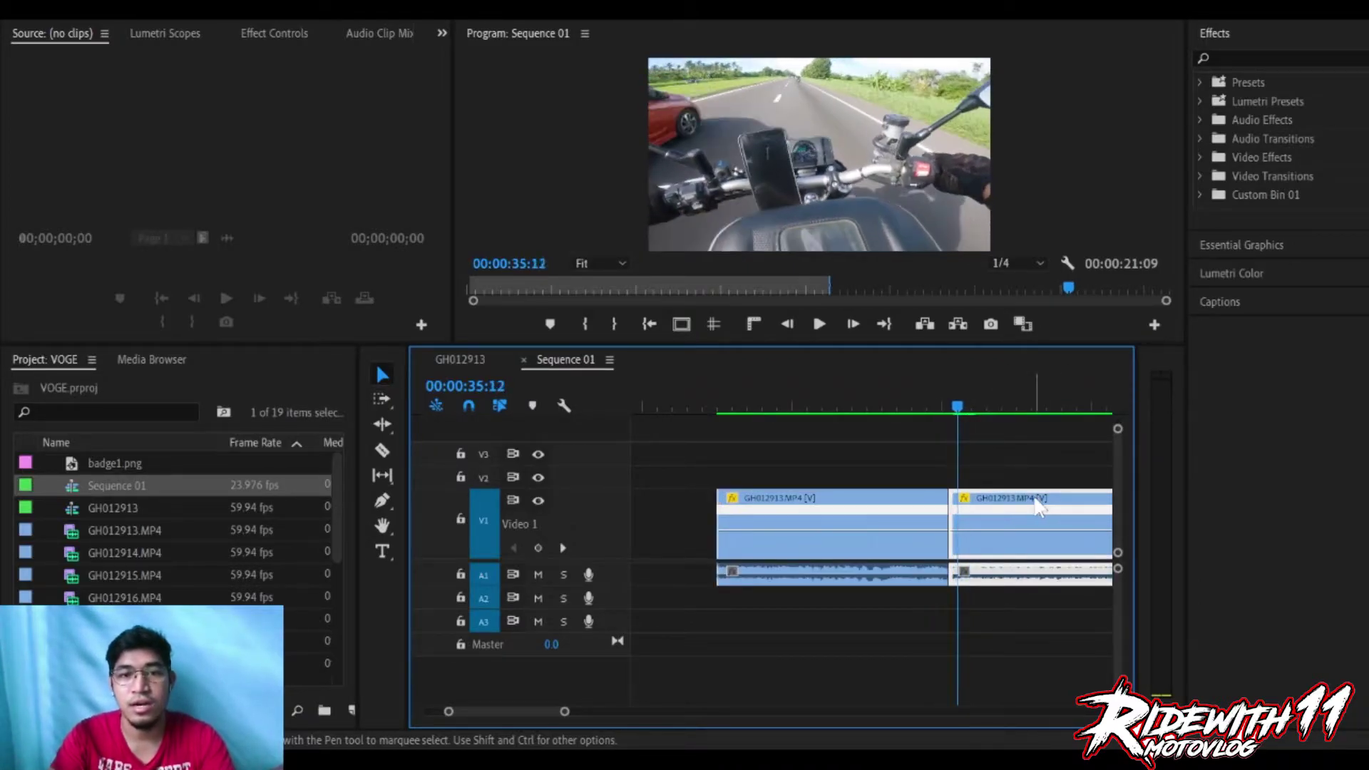
{"action": "key", "text": "="}
{"action": "key", "text": "Right"}
{"action": "key", "text": "Right"}
{"action": "key", "text": "ctrl+k"}
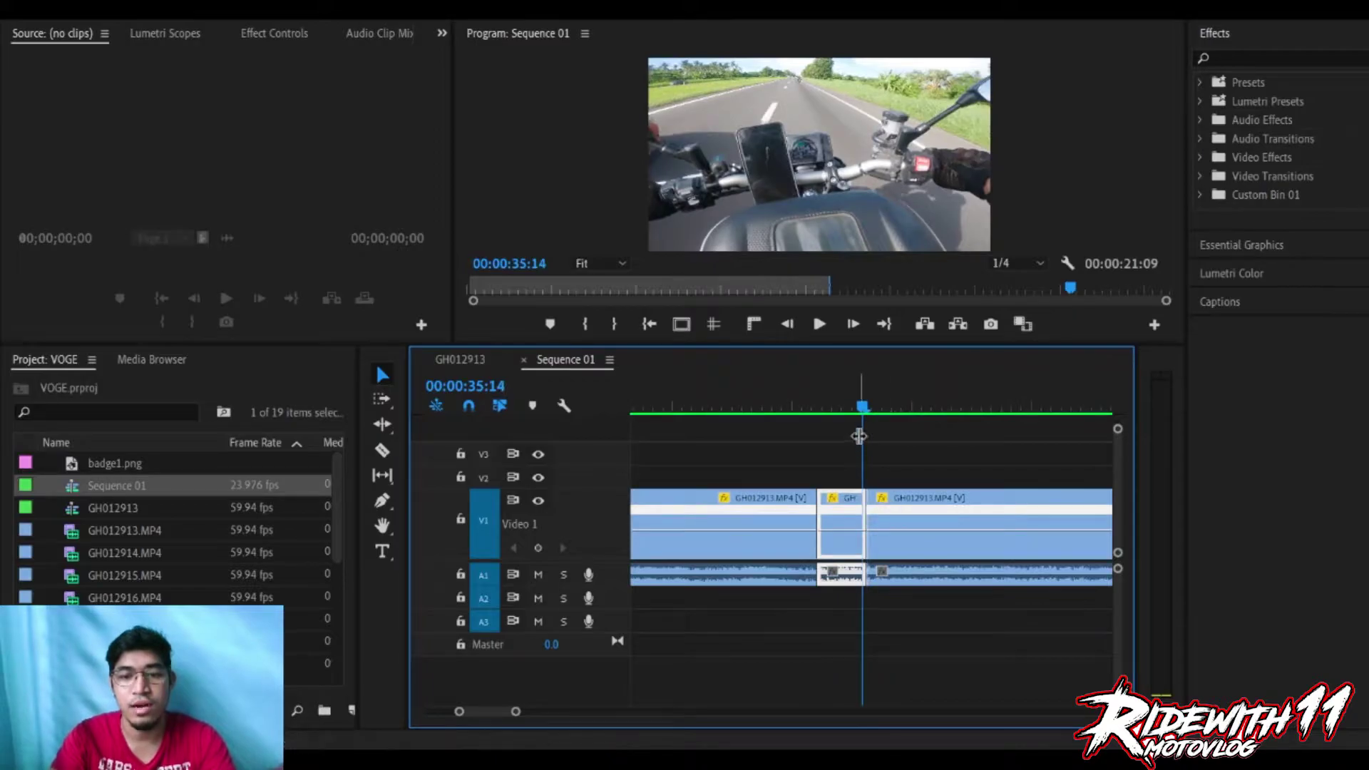
{"action": "key", "text": "Up"}
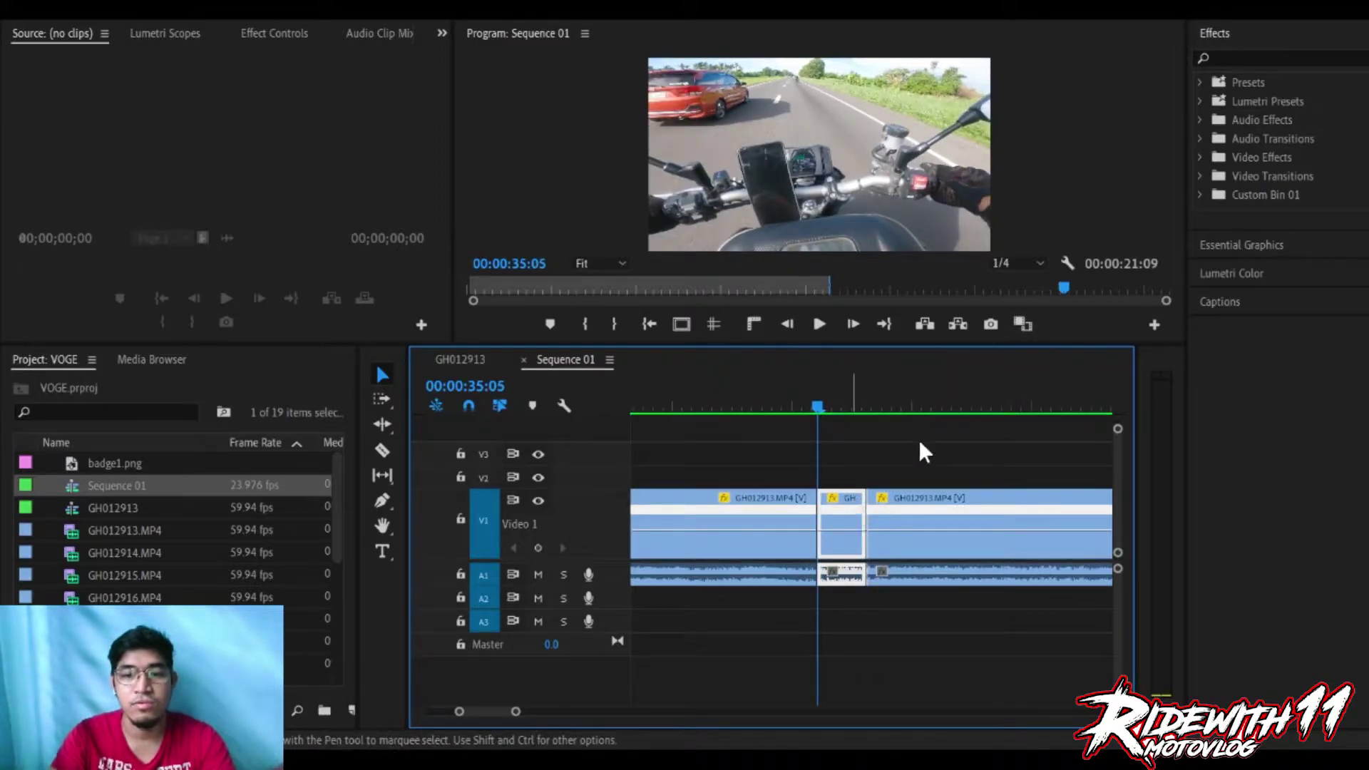
{"action": "left_click", "coordinate": [819, 324]}
{"action": "key", "text": "="}
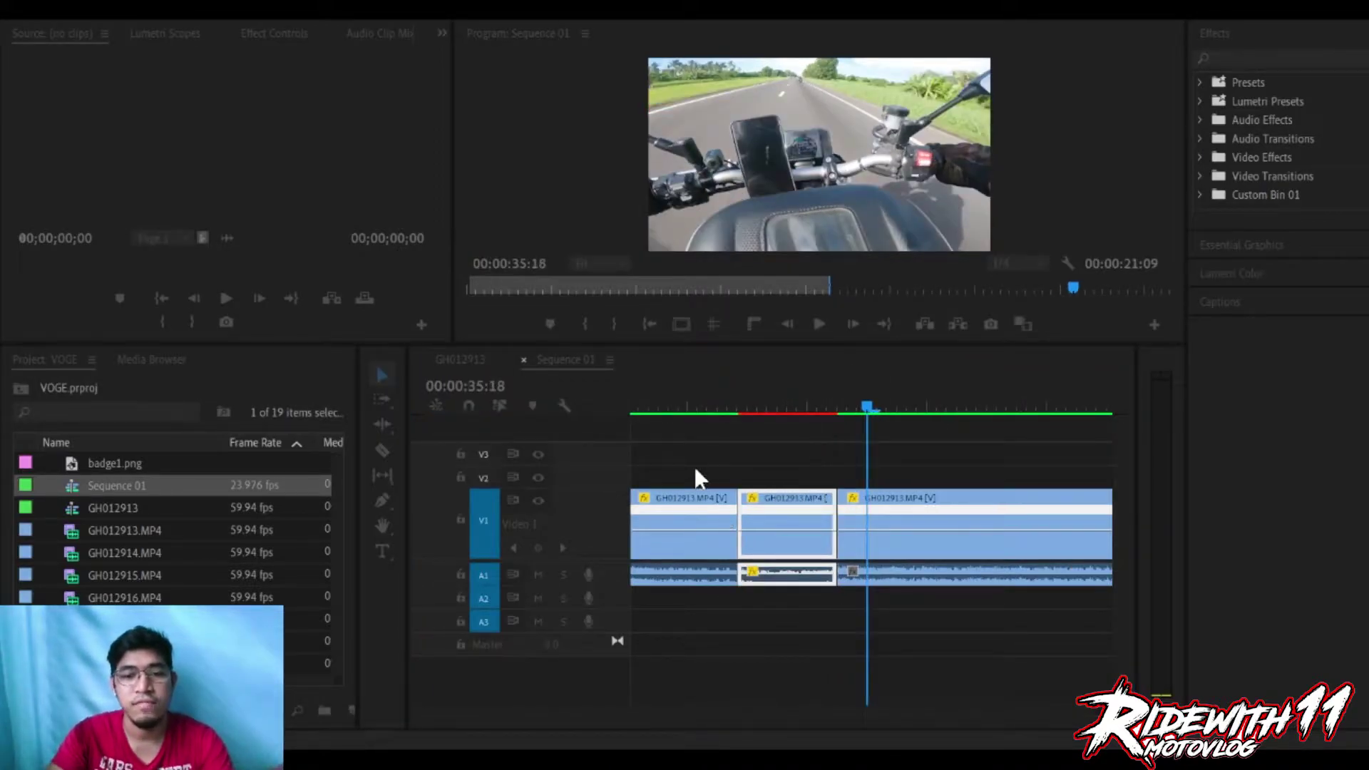
{"action": "left_click", "coordinate": [707, 408]}
{"action": "key", "text": "space"}
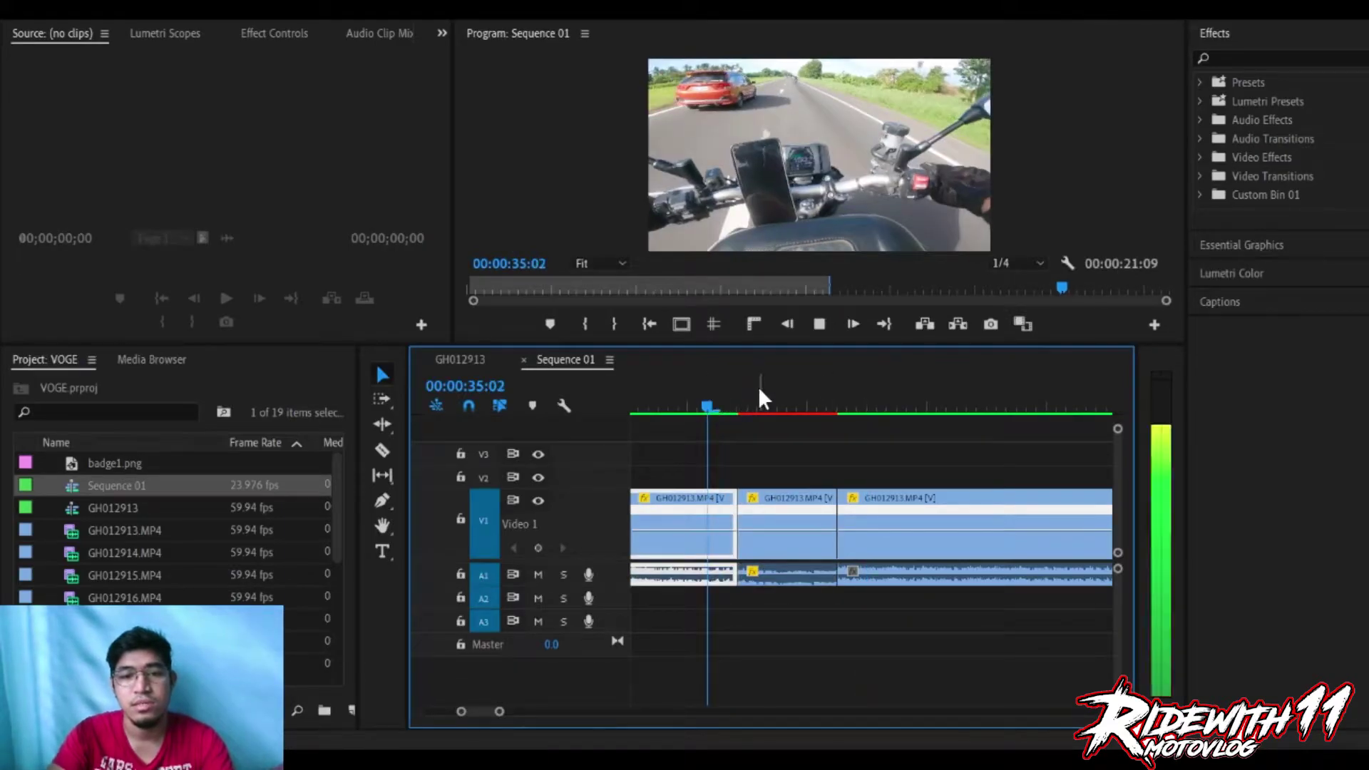
{"action": "key", "text": "minus"}
{"action": "left_click_drag", "start_coordinate": [803, 406], "coordinate": [777, 408]}
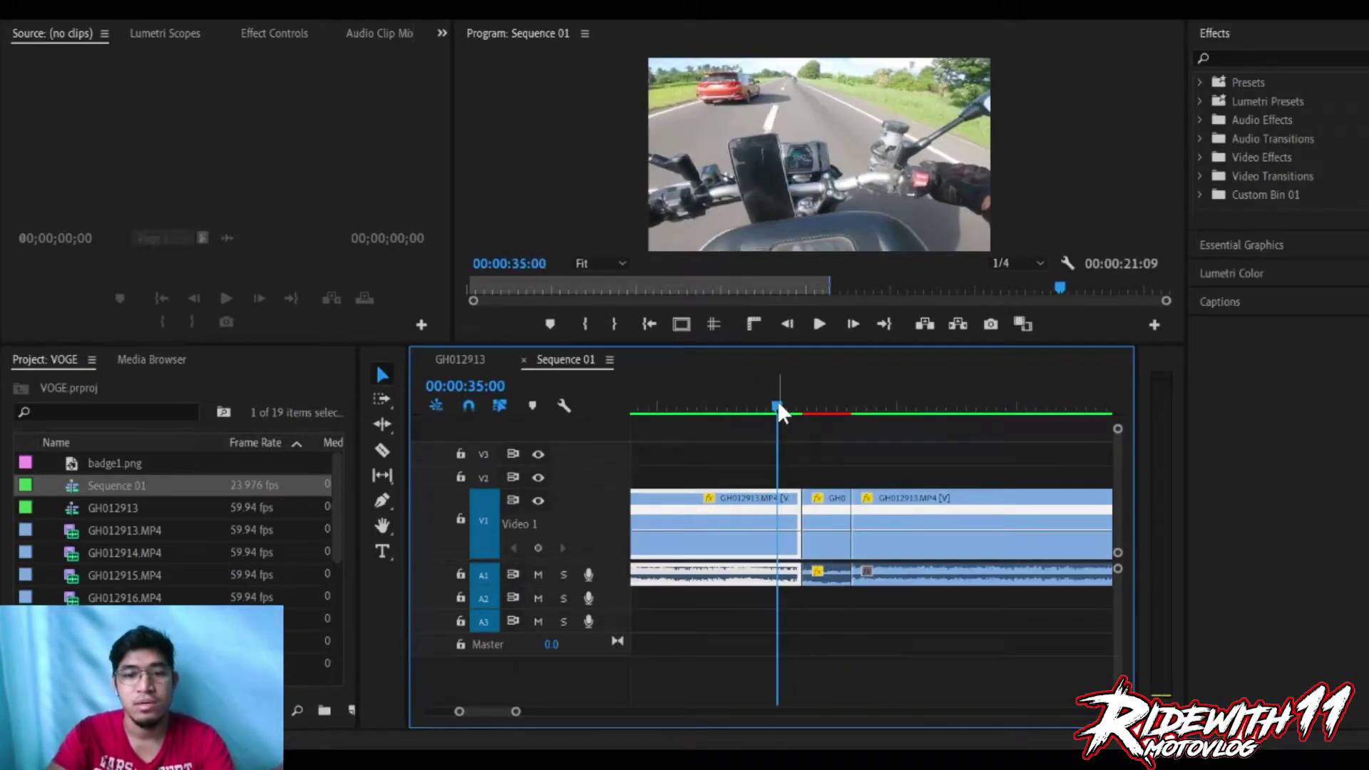
{"action": "key", "text": "space"}
{"action": "left_click", "coordinate": [768, 406]}
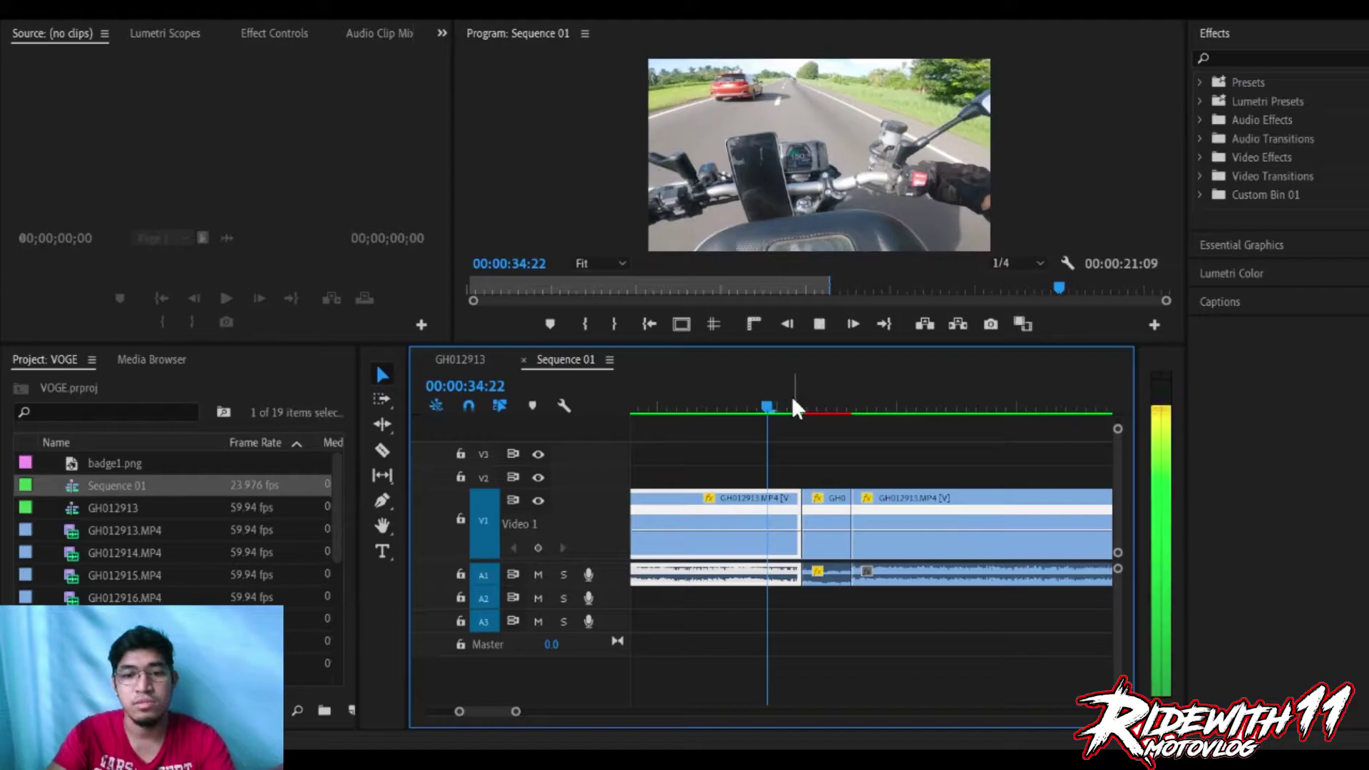
{"action": "key", "text": "space"}
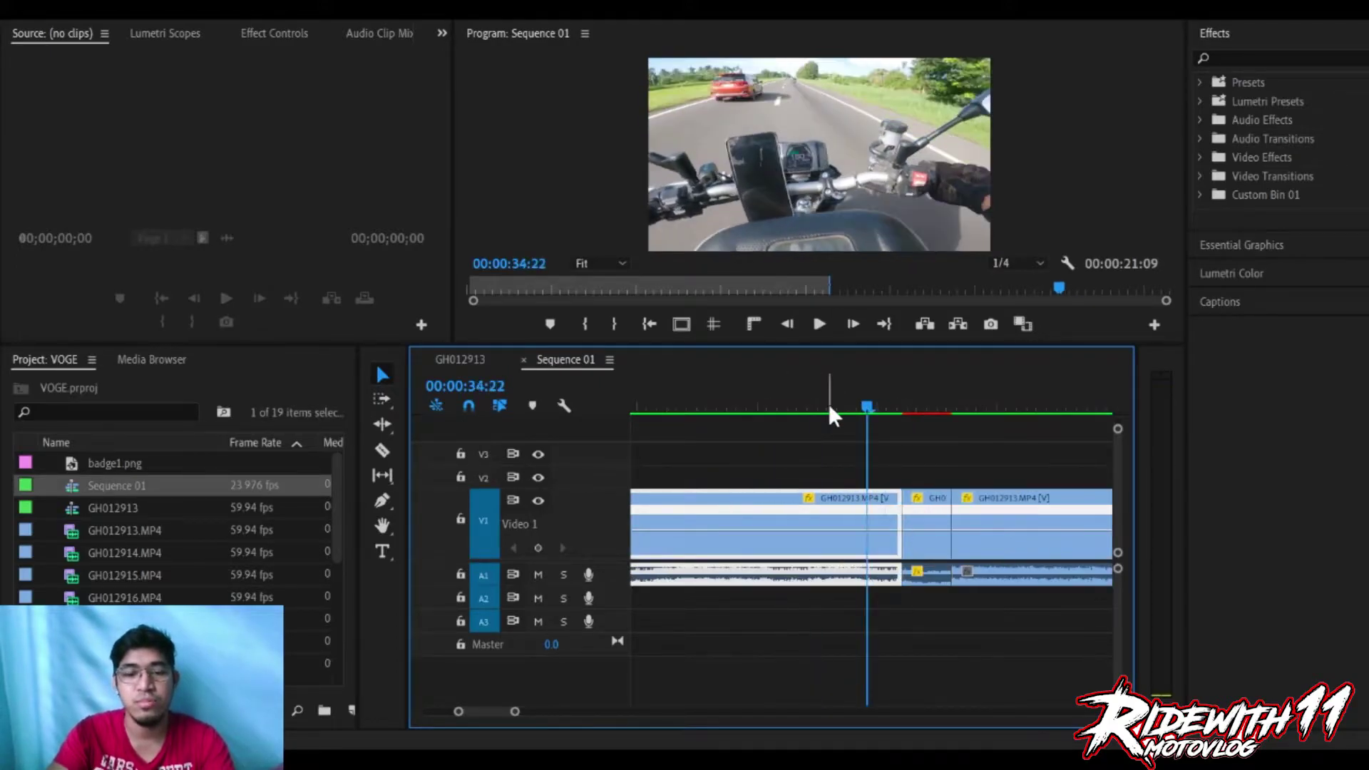
{"action": "key", "text": "space"}
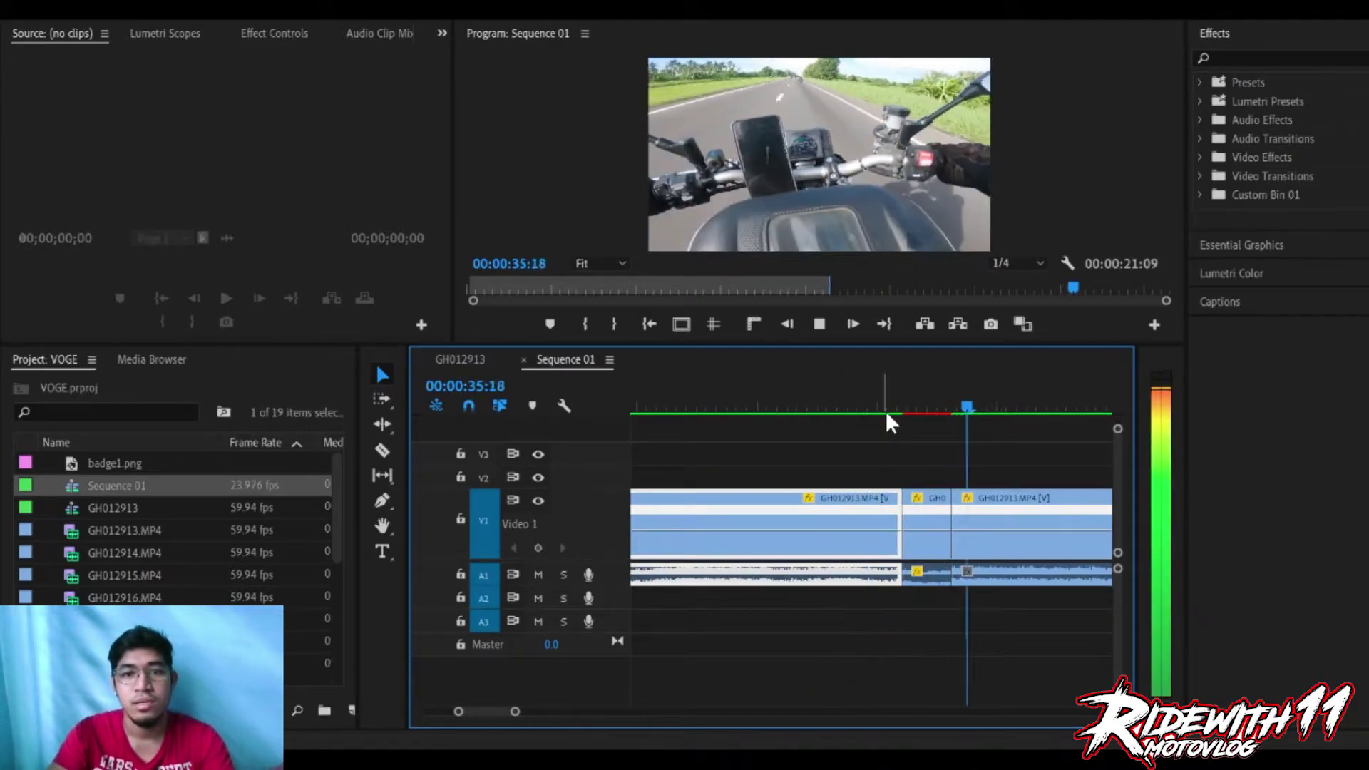
{"action": "key", "text": "space"}
{"action": "key", "text": "minus"}
{"action": "left_click", "coordinate": [854, 402]}
{"action": "left_click", "coordinate": [832, 396]}
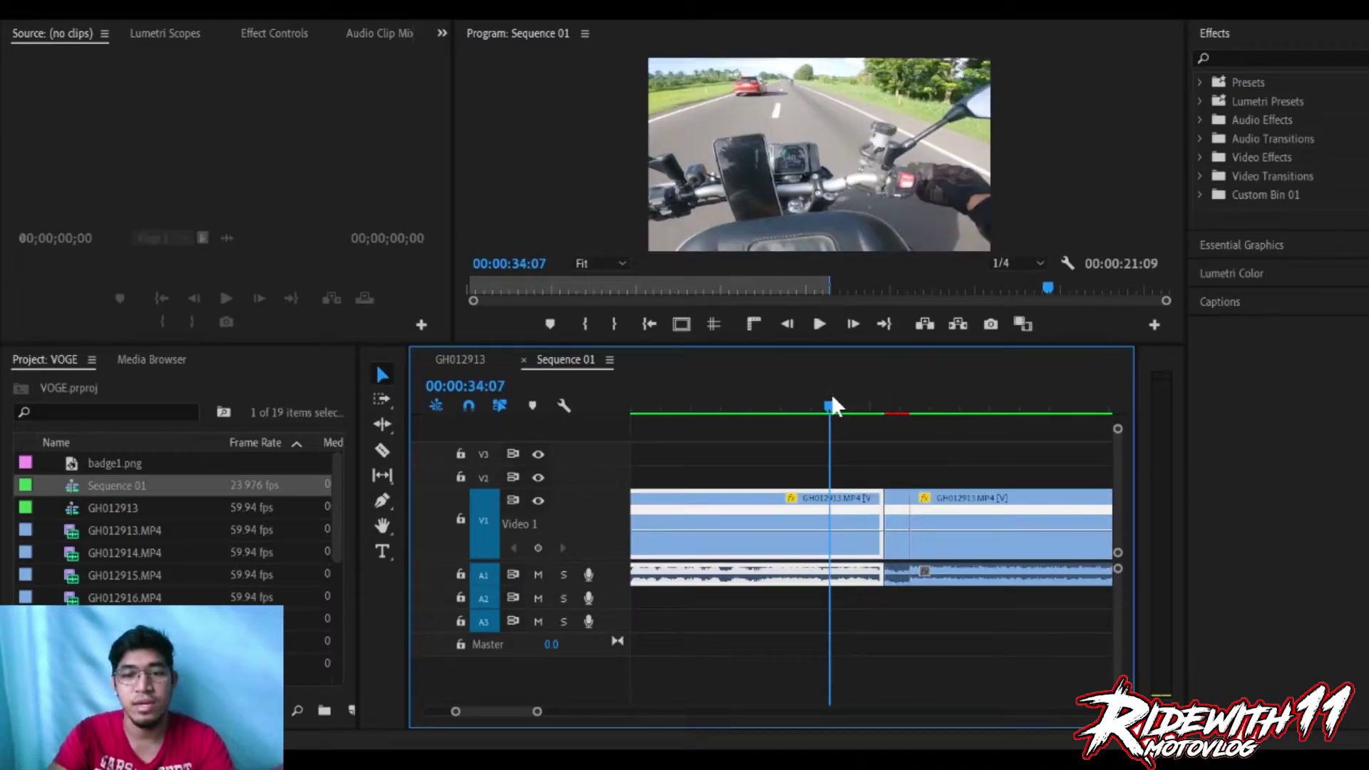
{"action": "left_click", "coordinate": [898, 510]}
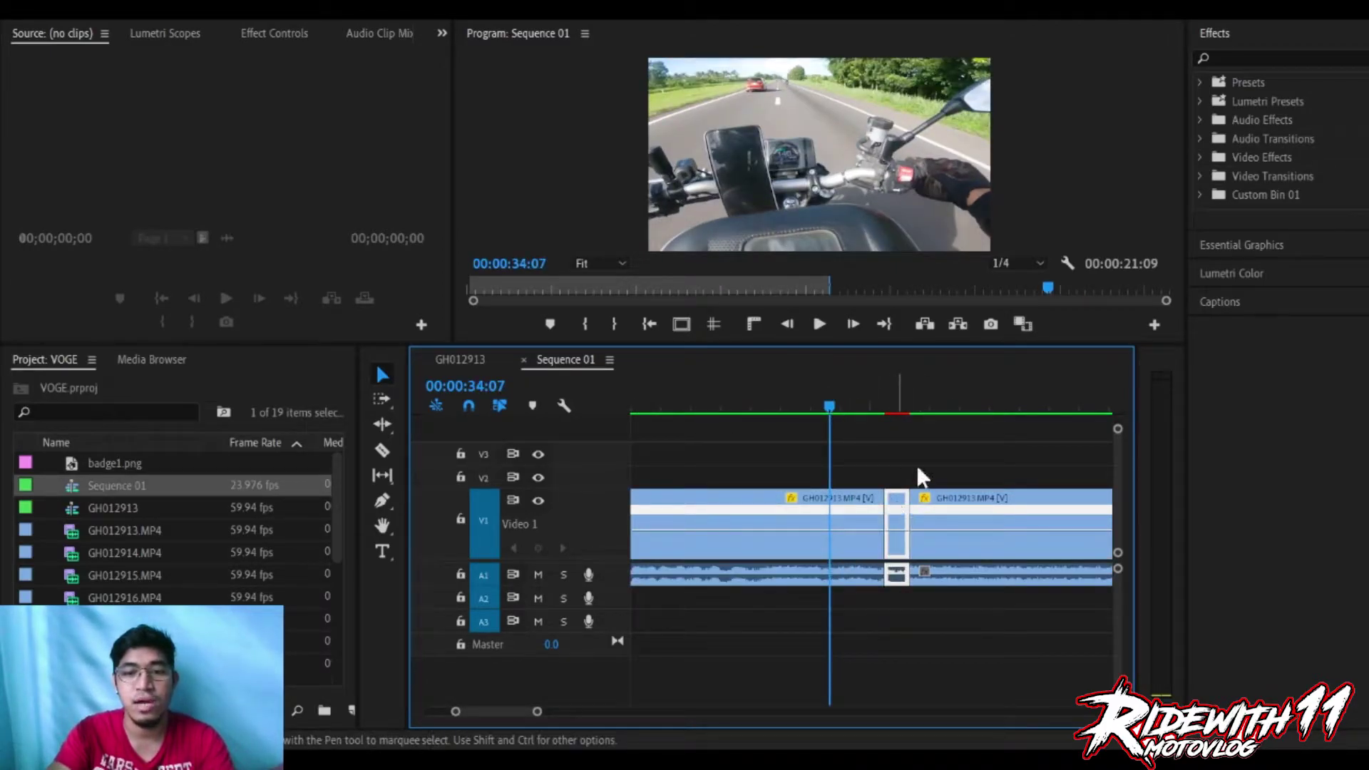
{"action": "key", "text": "equal"}
{"action": "left_click", "coordinate": [971, 395]}
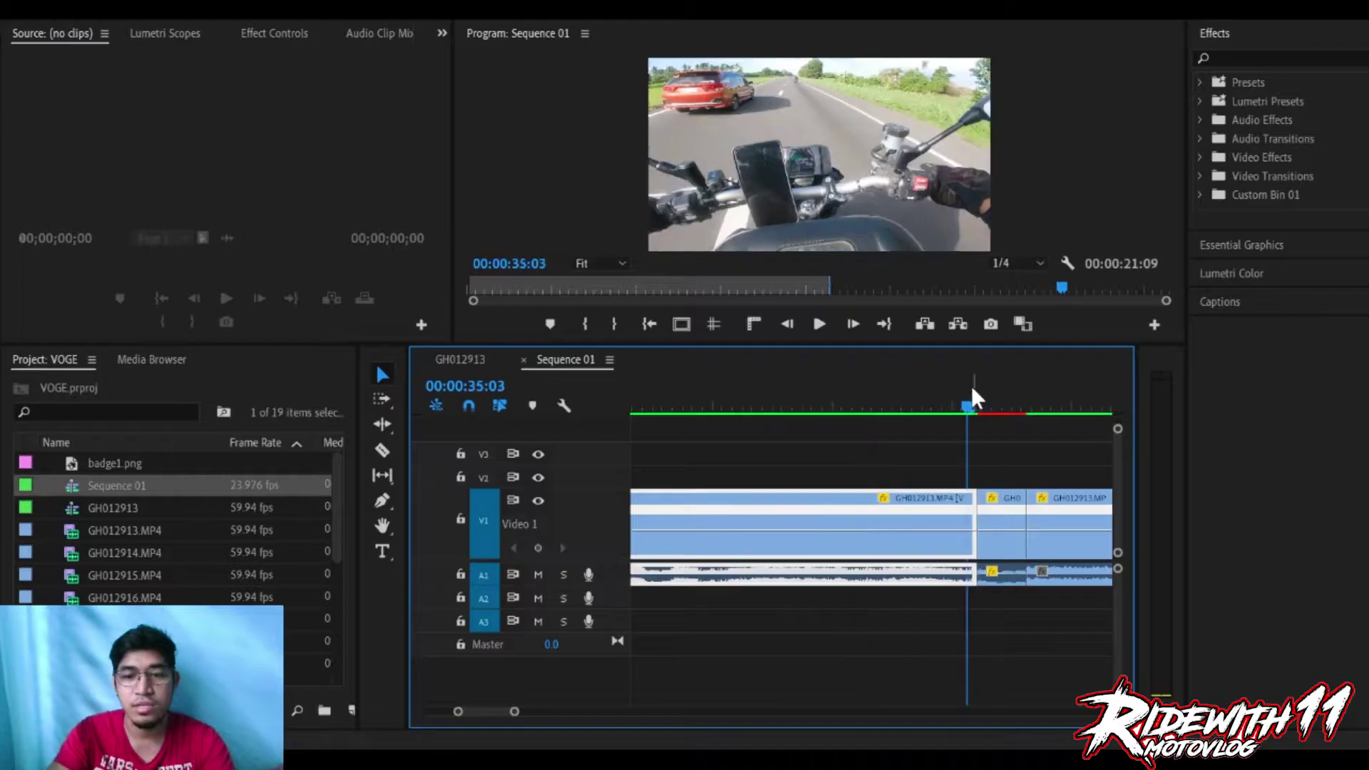
{"action": "left_click_drag", "start_coordinate": [971, 393], "coordinate": [972, 394]}
{"action": "key", "text": "equal"}
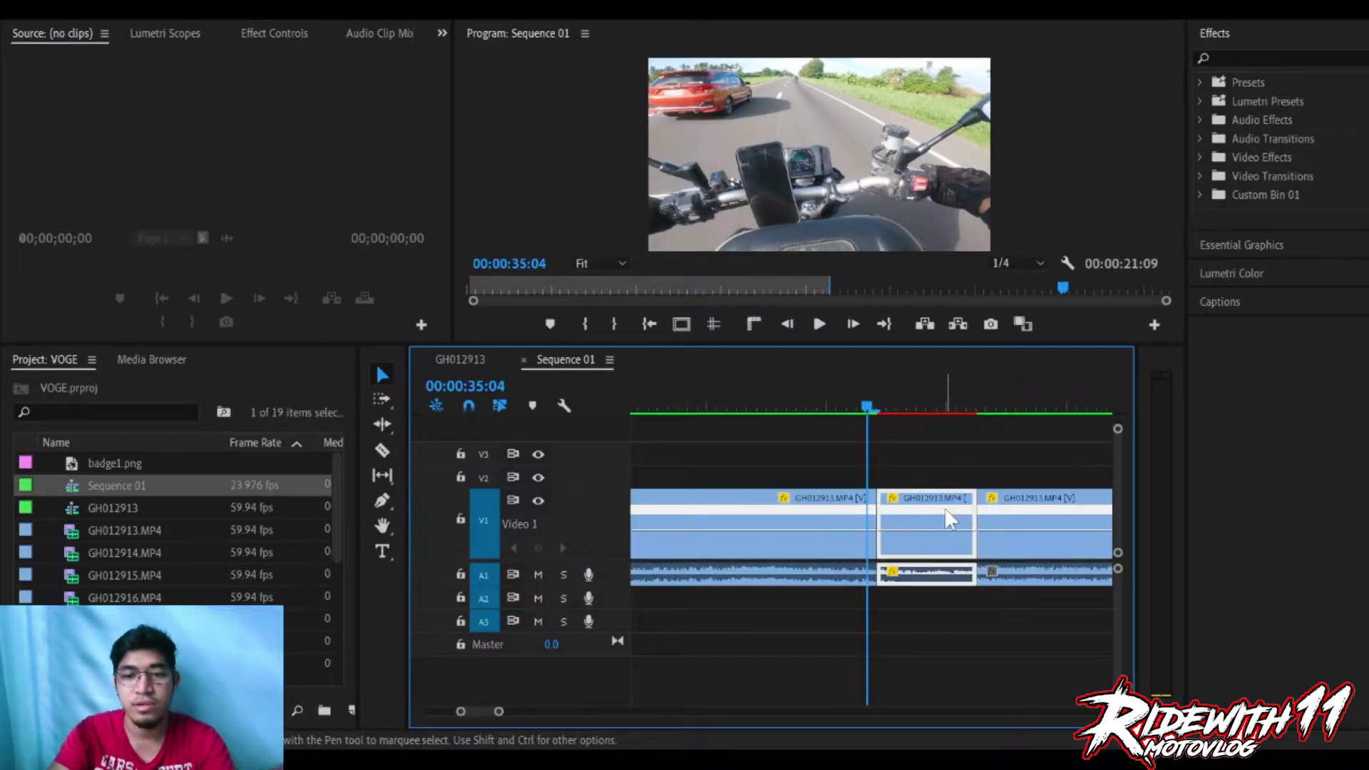
{"action": "left_click", "coordinate": [902, 458]}
{"action": "key", "text": "space"}
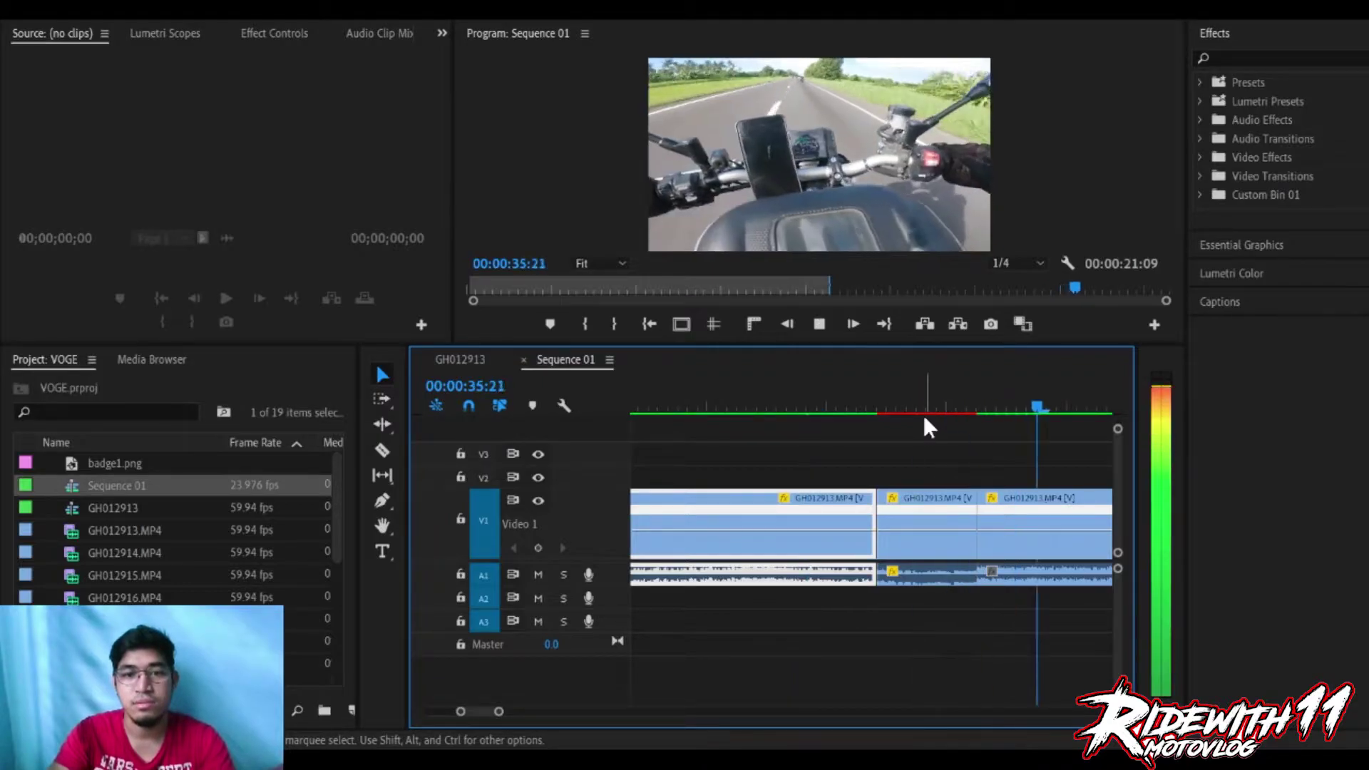
{"action": "key", "text": "minus"}
{"action": "key", "text": "space"}
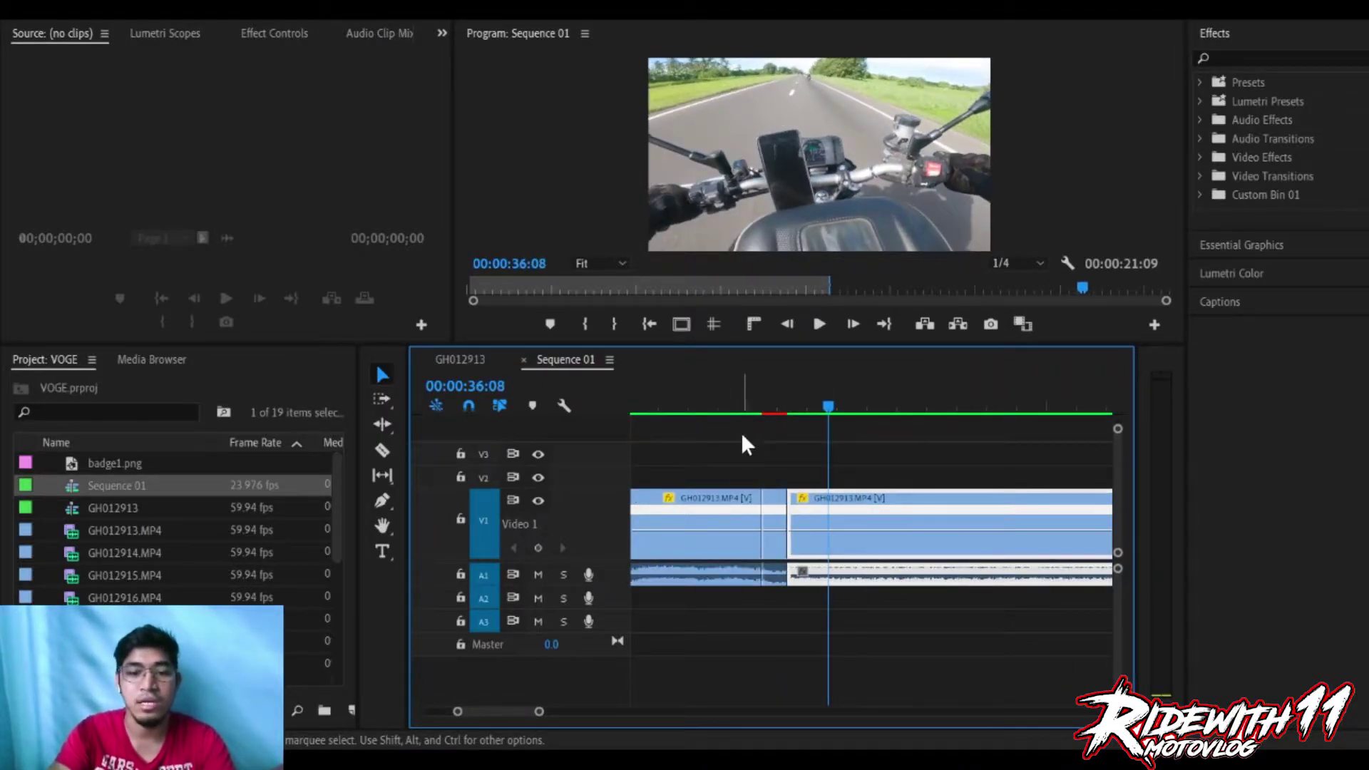
{"action": "scroll", "coordinate": [755, 417], "scroll_direction": "up", "scroll_amount": 2}
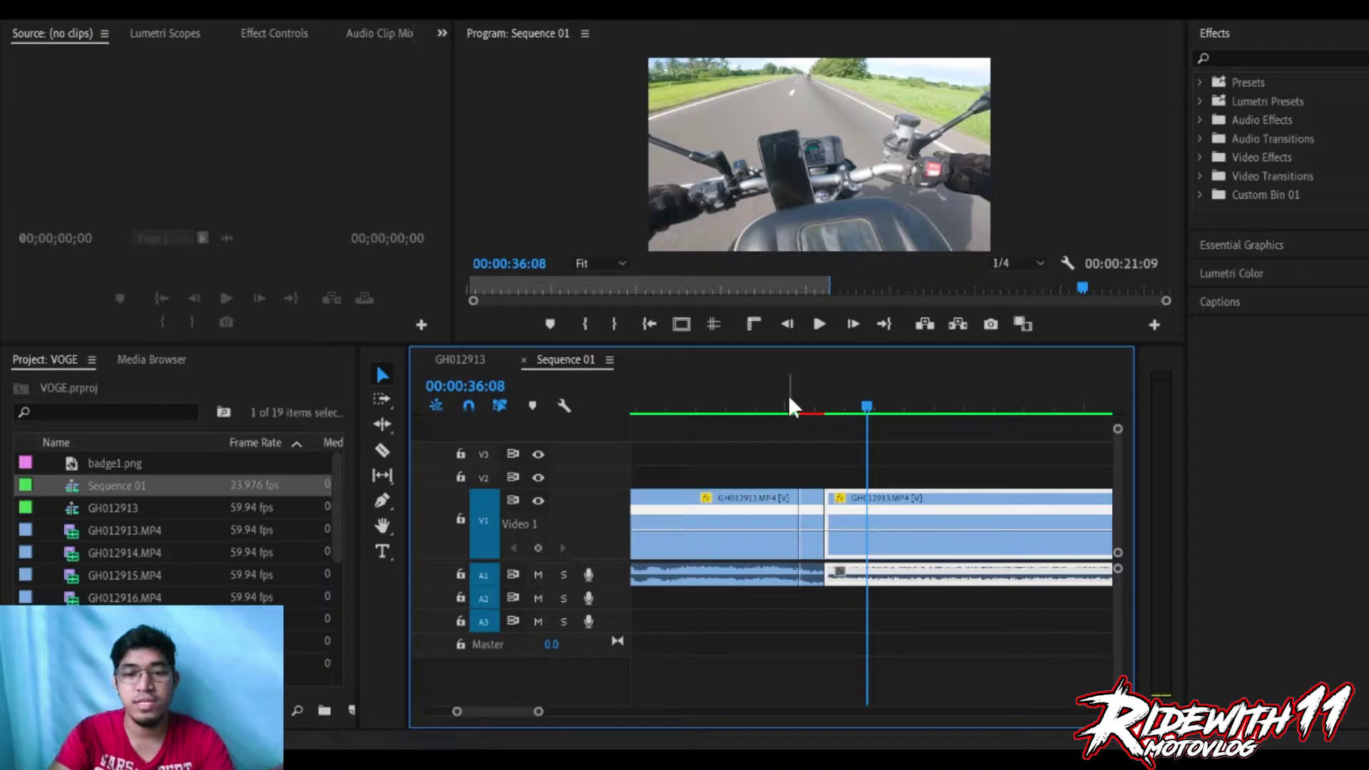
{"action": "left_click", "coordinate": [788, 408]}
{"action": "key", "text": "Right"}
{"action": "key", "text": "Right"}
{"action": "key", "text": "Right"}
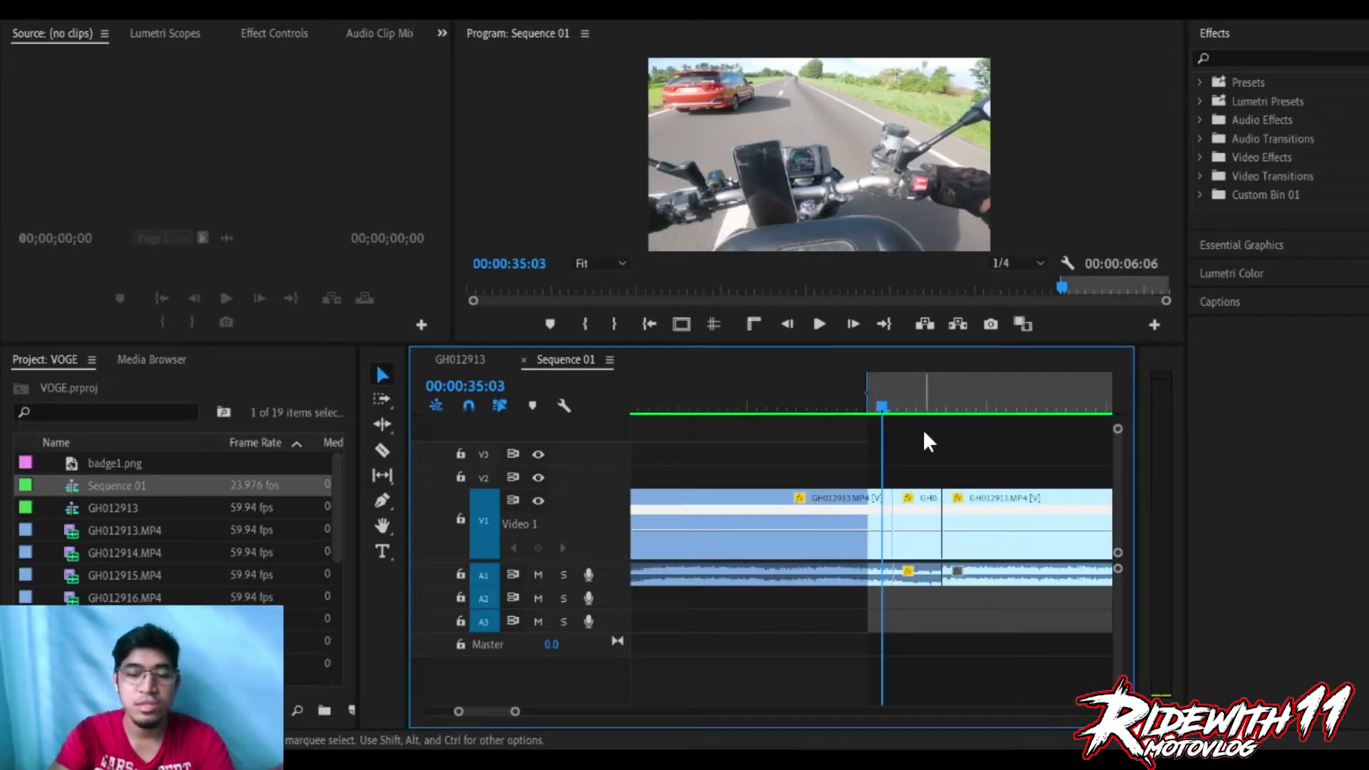
{"action": "key", "text": "backslash"}
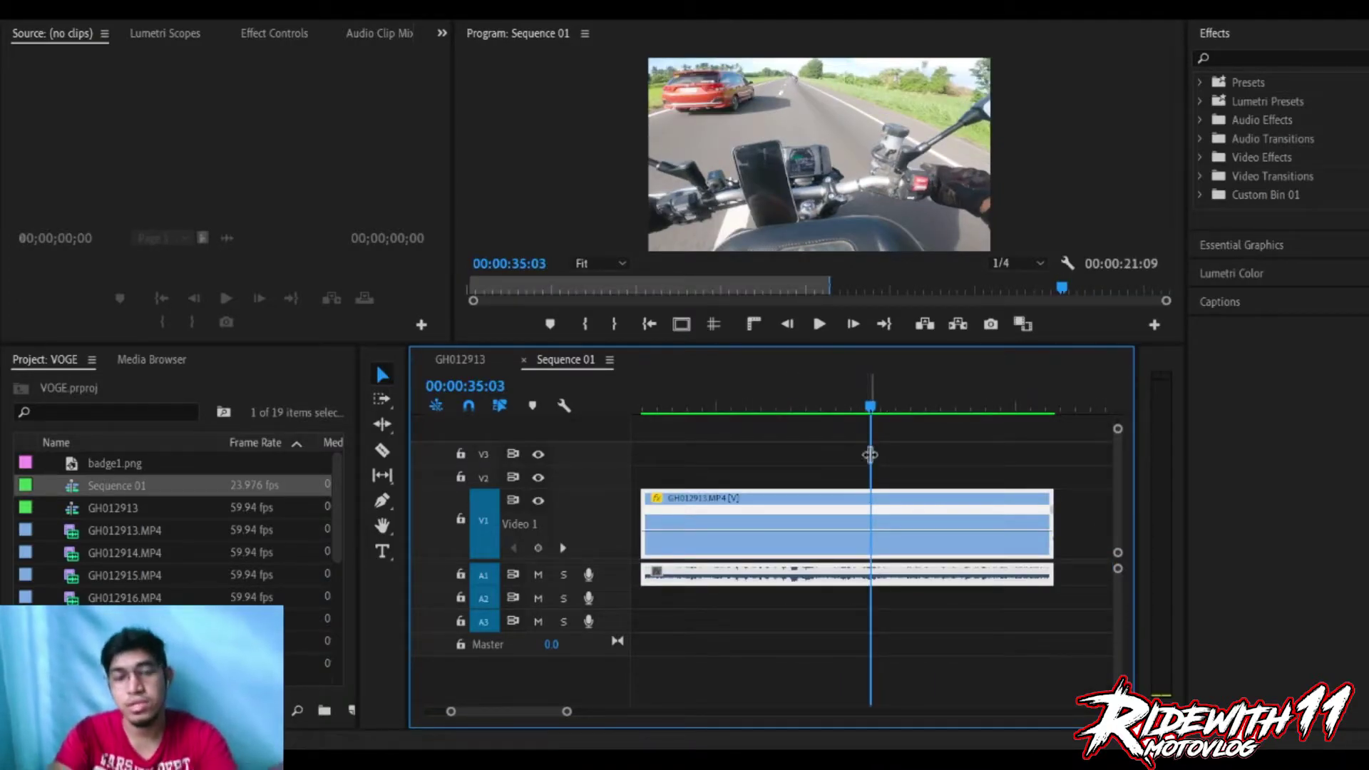
{"action": "key", "text": "minus"}
{"action": "key", "text": "equal"}
{"action": "left_click", "coordinate": [809, 407]}
{"action": "key", "text": "minus"}
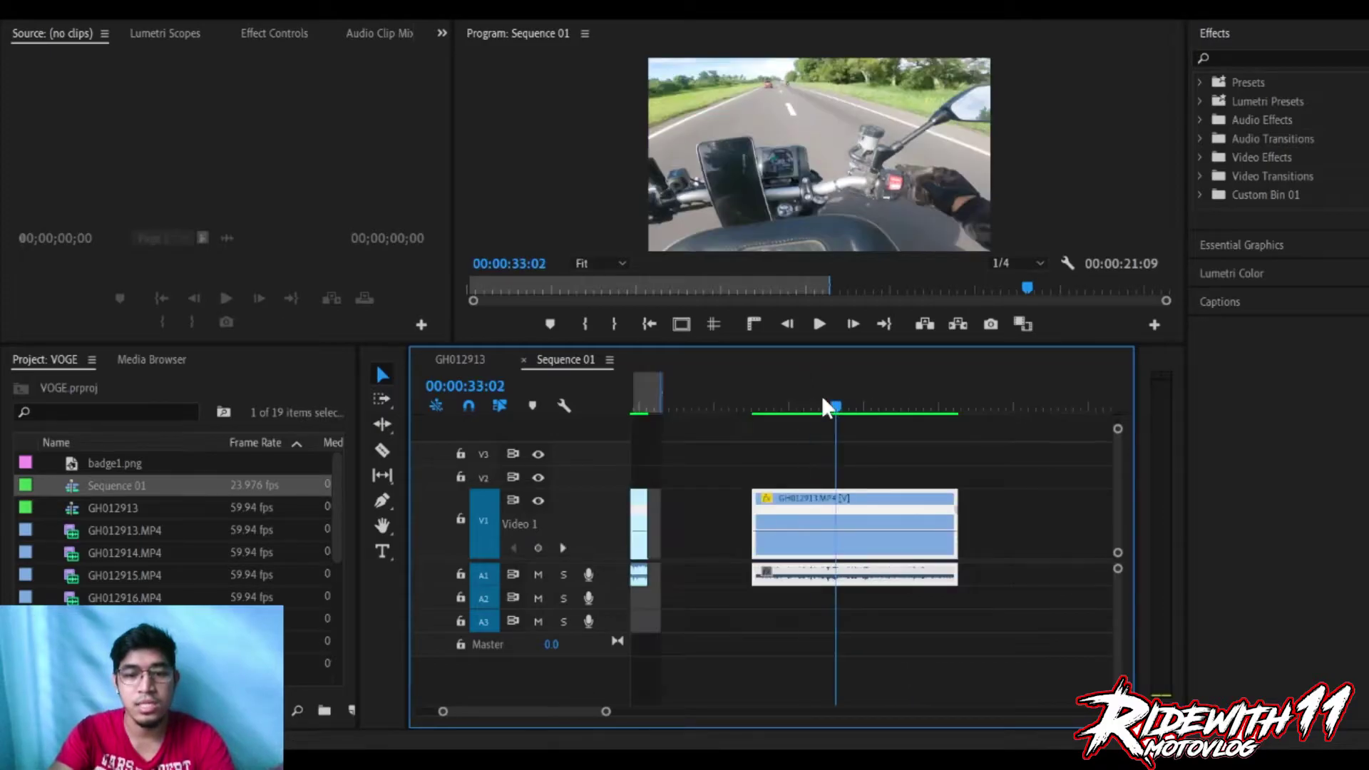
{"action": "key", "text": "equal"}
{"action": "key", "text": "minus"}
{"action": "left_click", "coordinate": [830, 412]}
{"action": "key", "text": "equal"}
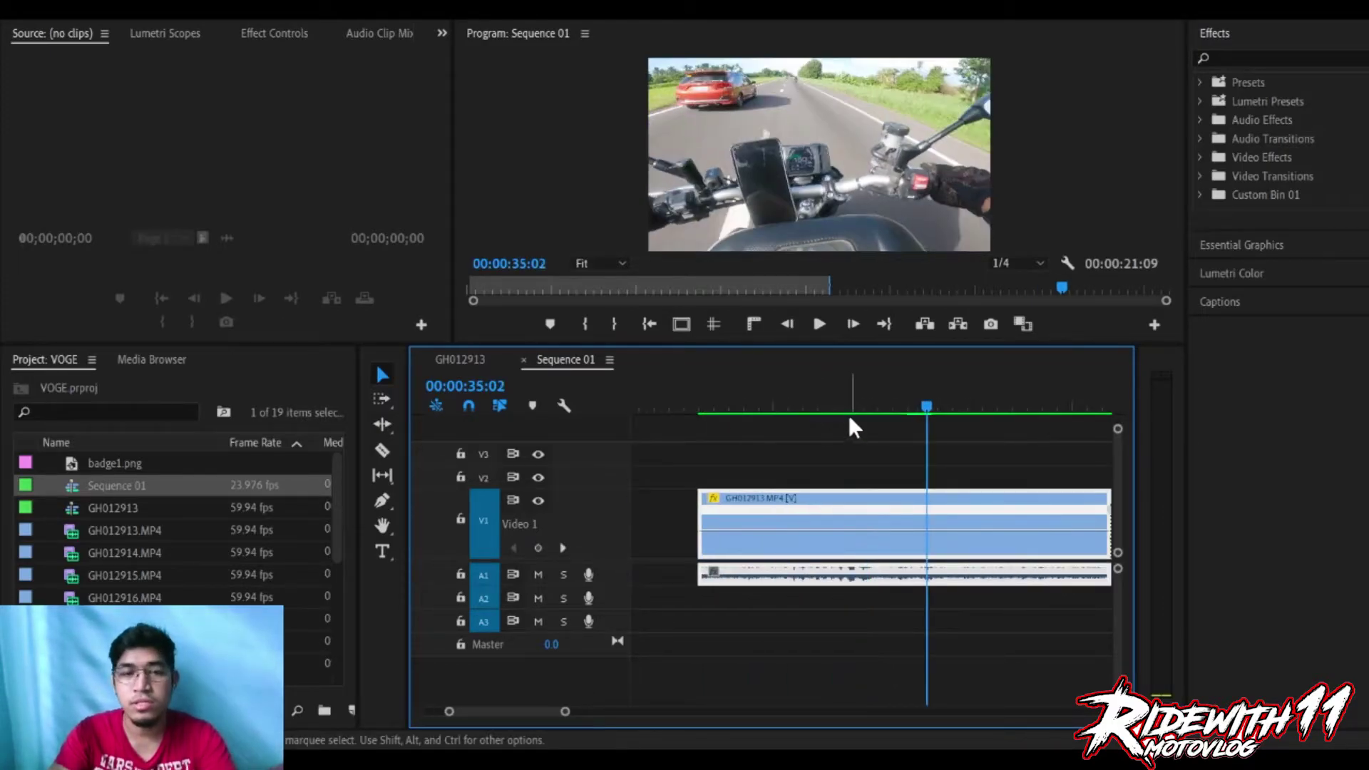
{"action": "key", "text": "equal"}
{"action": "key", "text": "minus"}
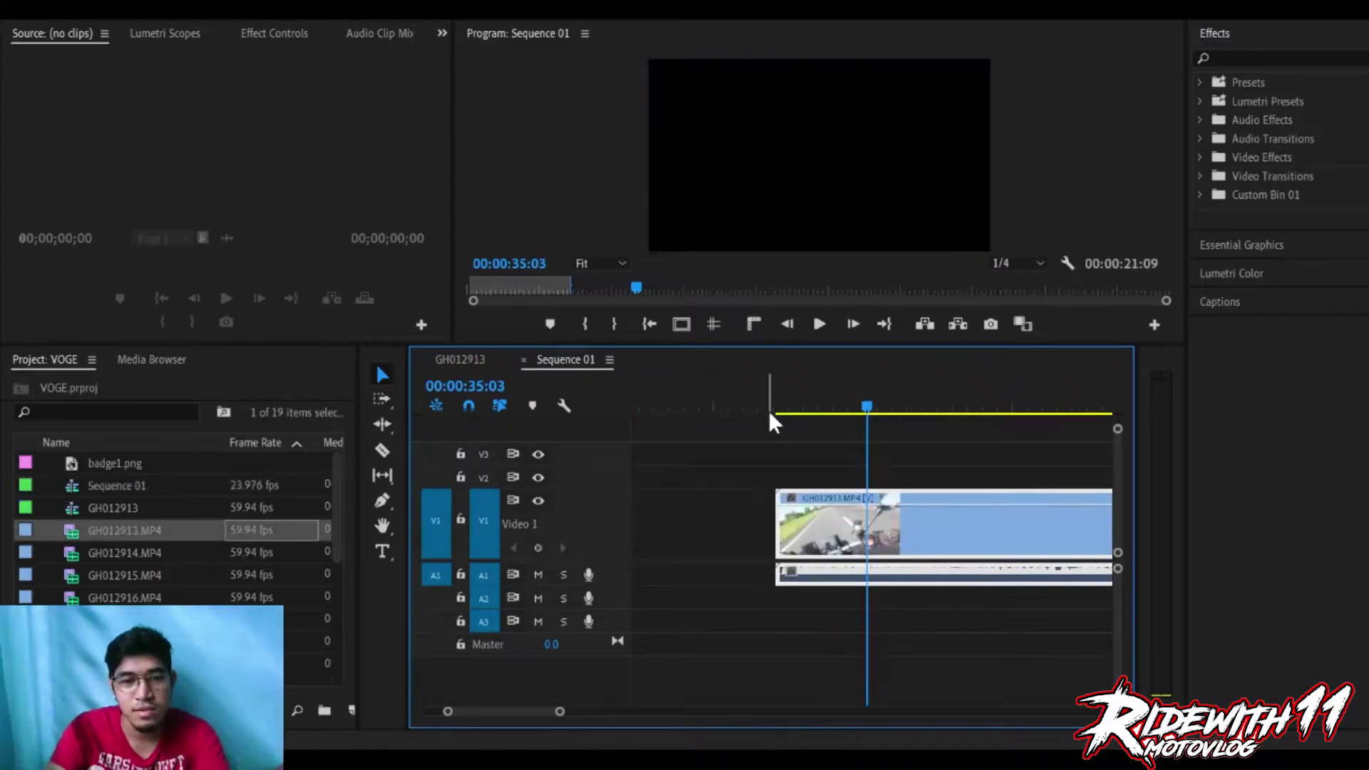
Shift the GH012913.MP4 clip on V1 slightly earlier so it starts just after 00:00:29:18.
{"action": "left_click_drag", "start_coordinate": [770, 413], "coordinate": [867, 383]}
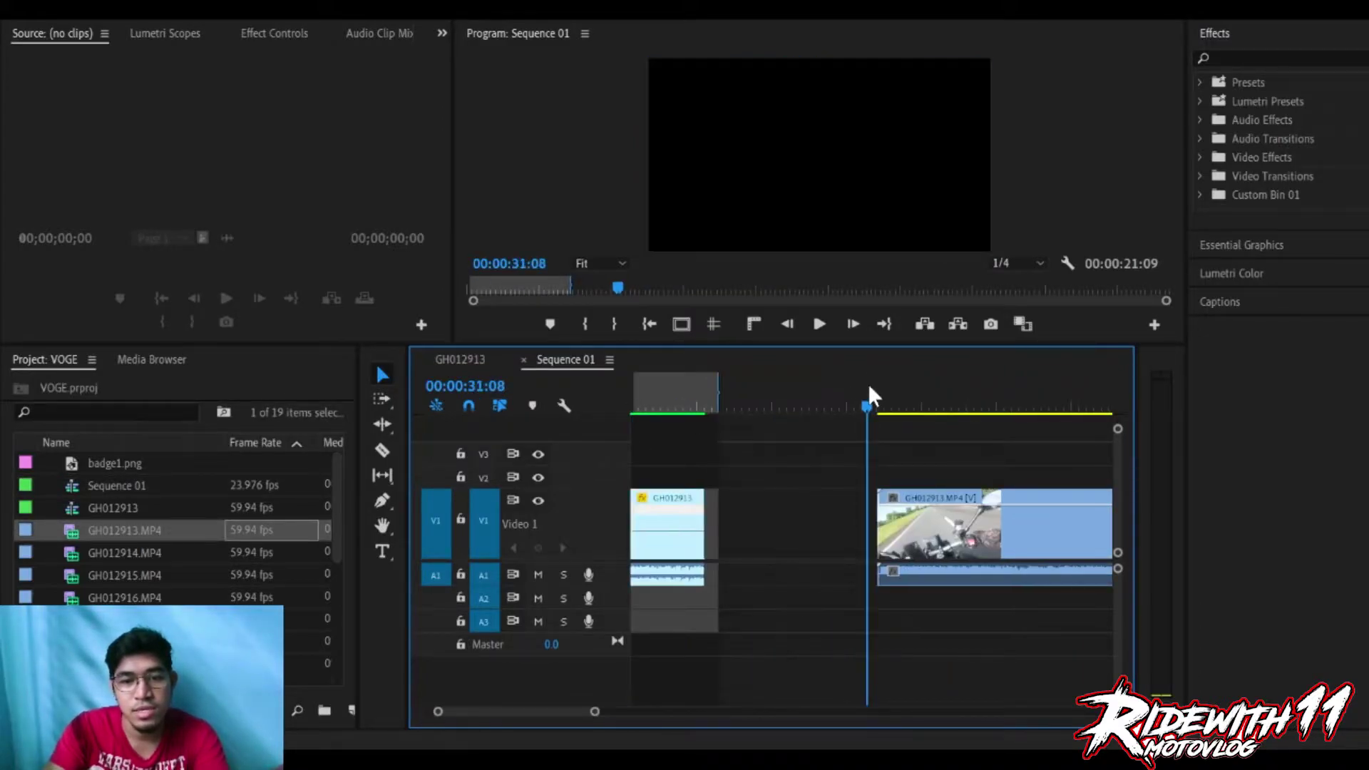
{"action": "left_click", "coordinate": [915, 511]}
{"action": "key", "text": "space"}
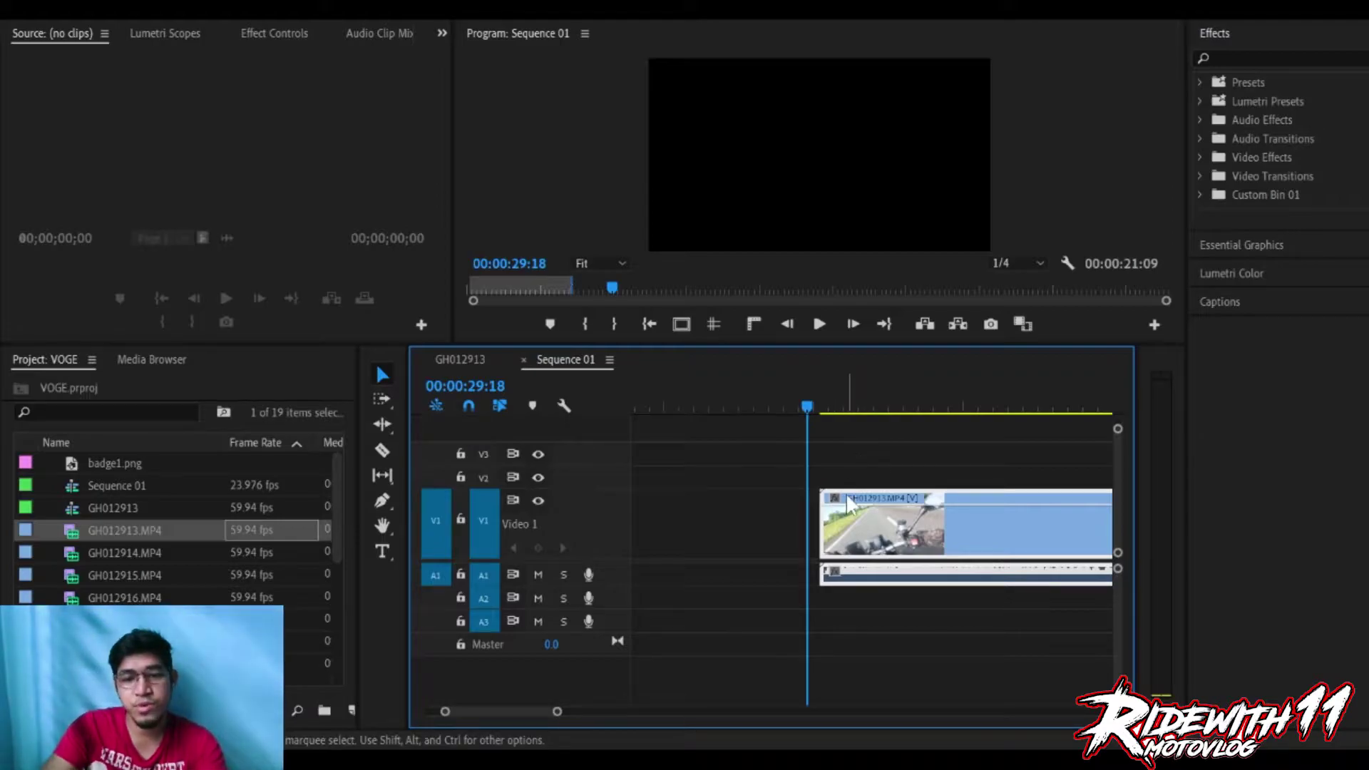
{"action": "key", "text": "="}
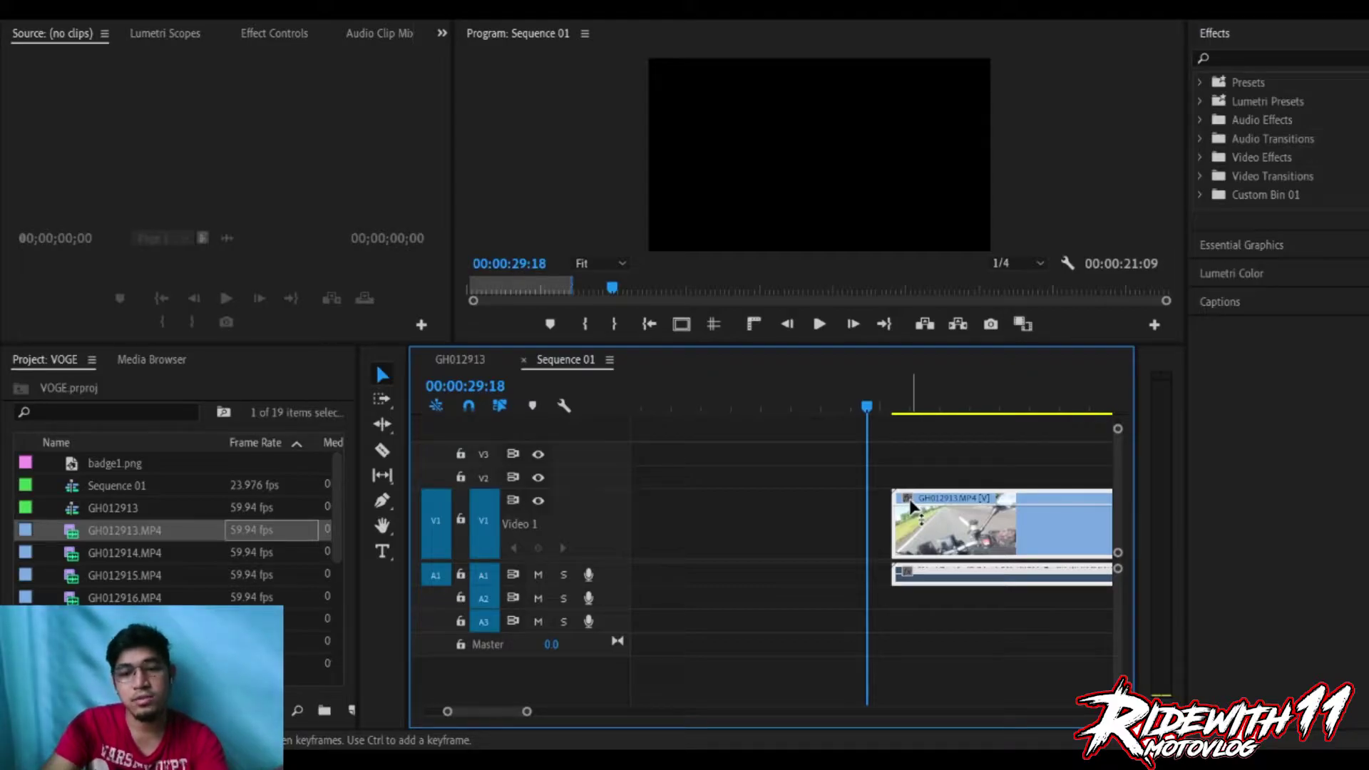
{"action": "mouse_move", "coordinate": [910, 502]}
{"action": "left_mouse_down"}
{"action": "mouse_move", "coordinate": [925, 502]}
{"action": "mouse_move", "coordinate": [900, 495]}
{"action": "left_mouse_up"}
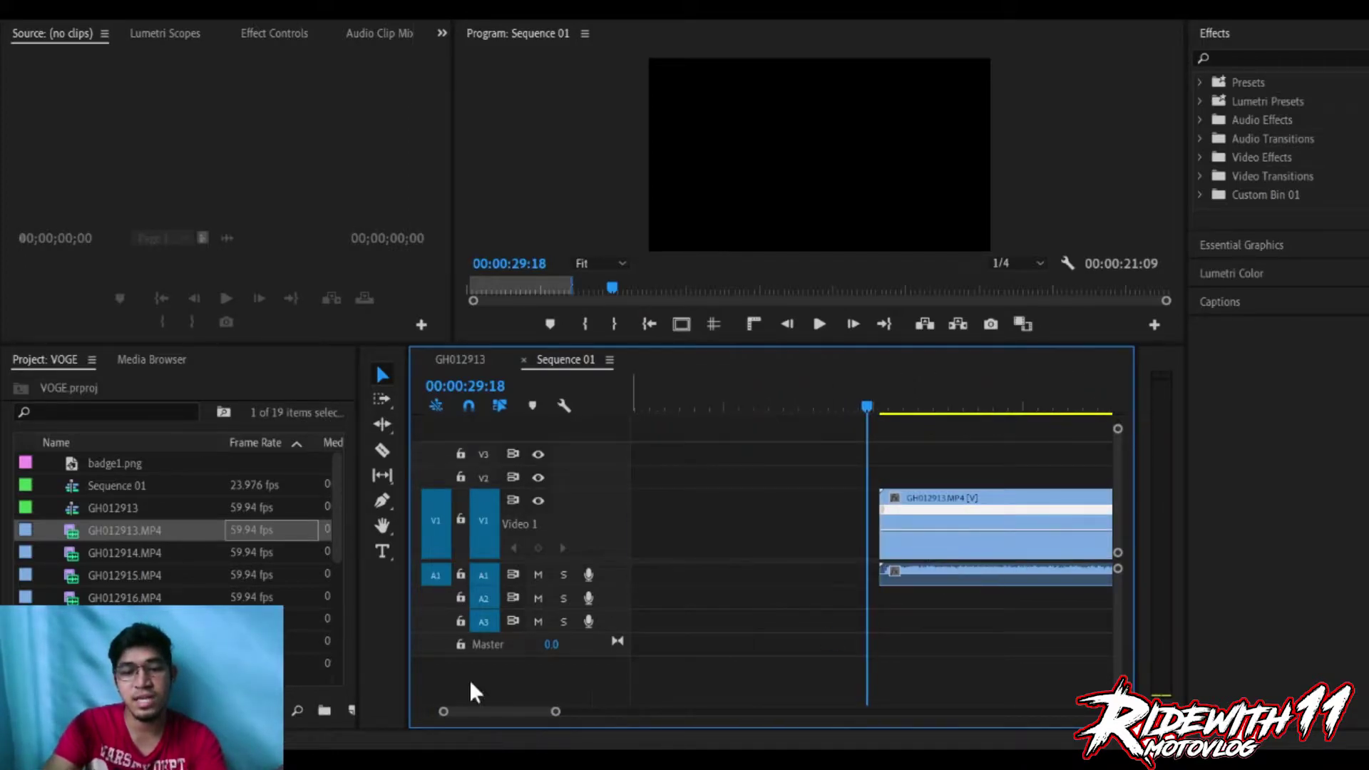
{"action": "scroll", "coordinate": [513, 713], "scroll_direction": "down", "scroll_amount": 2}
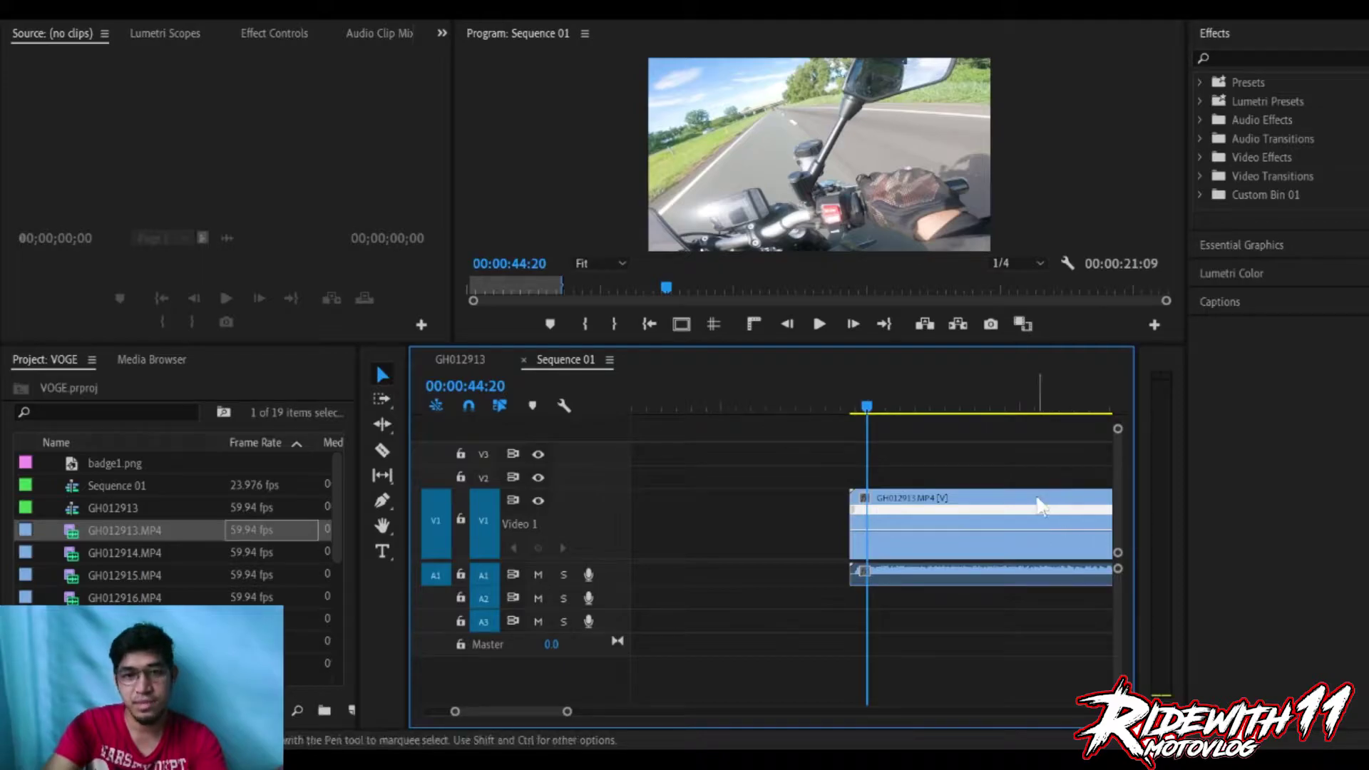
Deselect the clip and play the sequence from 44:20 to find the slow-motion start.
{"action": "left_click", "coordinate": [830, 662]}
{"action": "scroll", "coordinate": [849, 551], "scroll_direction": "up", "scroll_amount": 4}
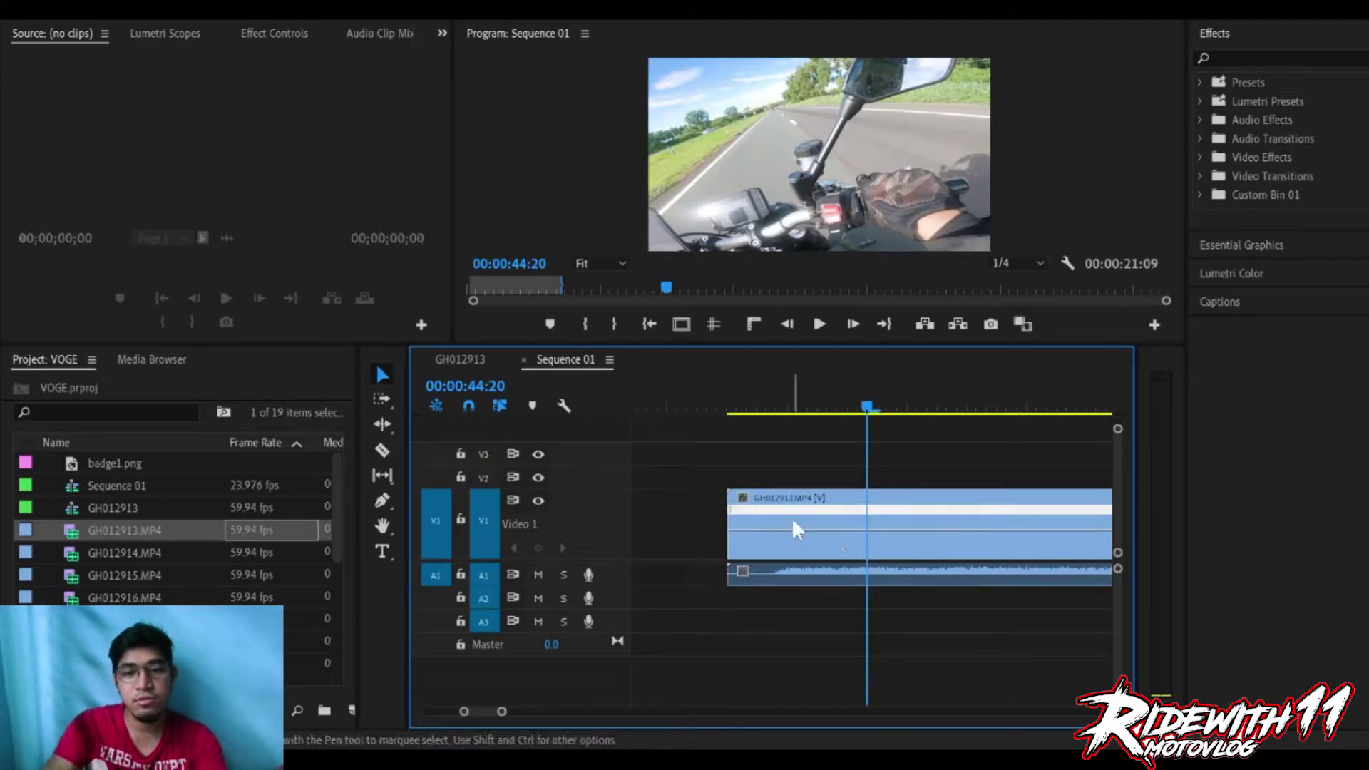
{"action": "scroll", "coordinate": [742, 517], "scroll_direction": "down", "scroll_amount": 1}
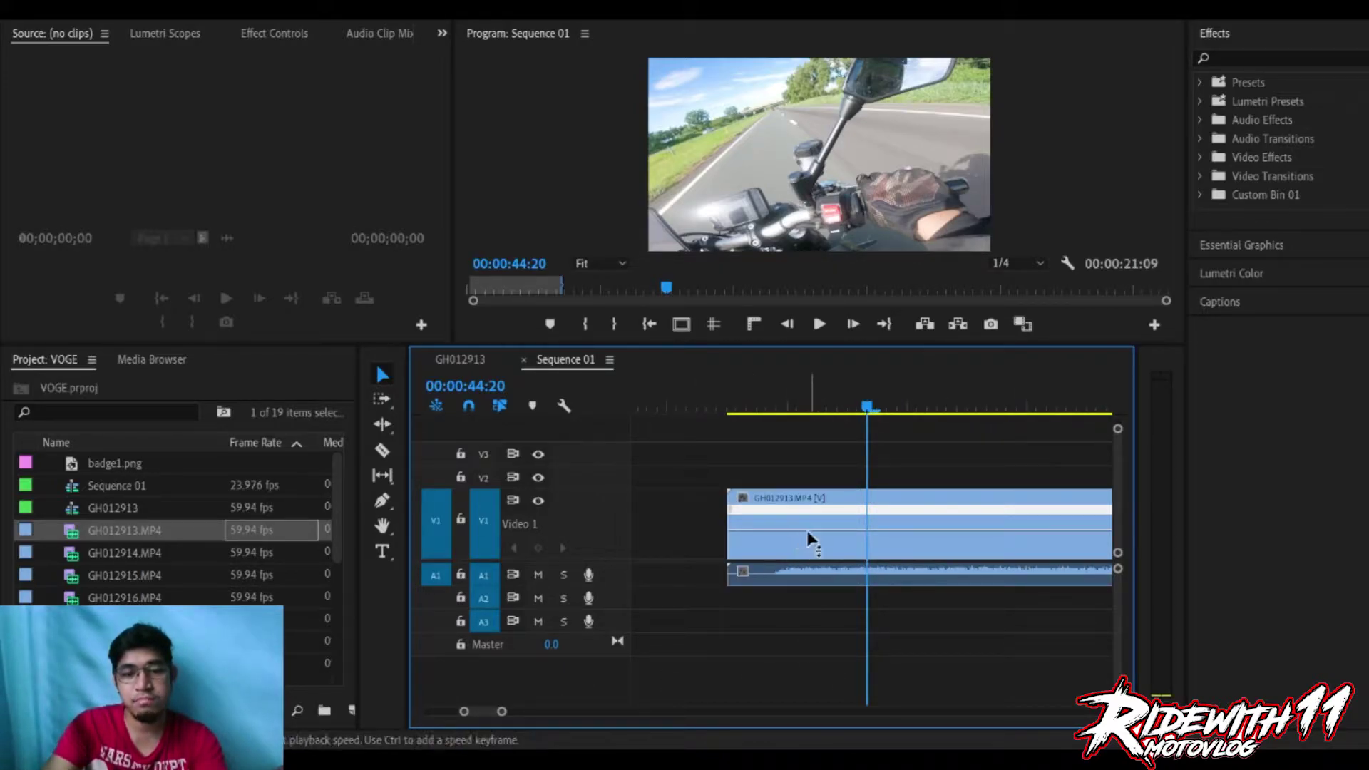
{"action": "scroll", "coordinate": [891, 526], "scroll_direction": "down", "scroll_amount": 2}
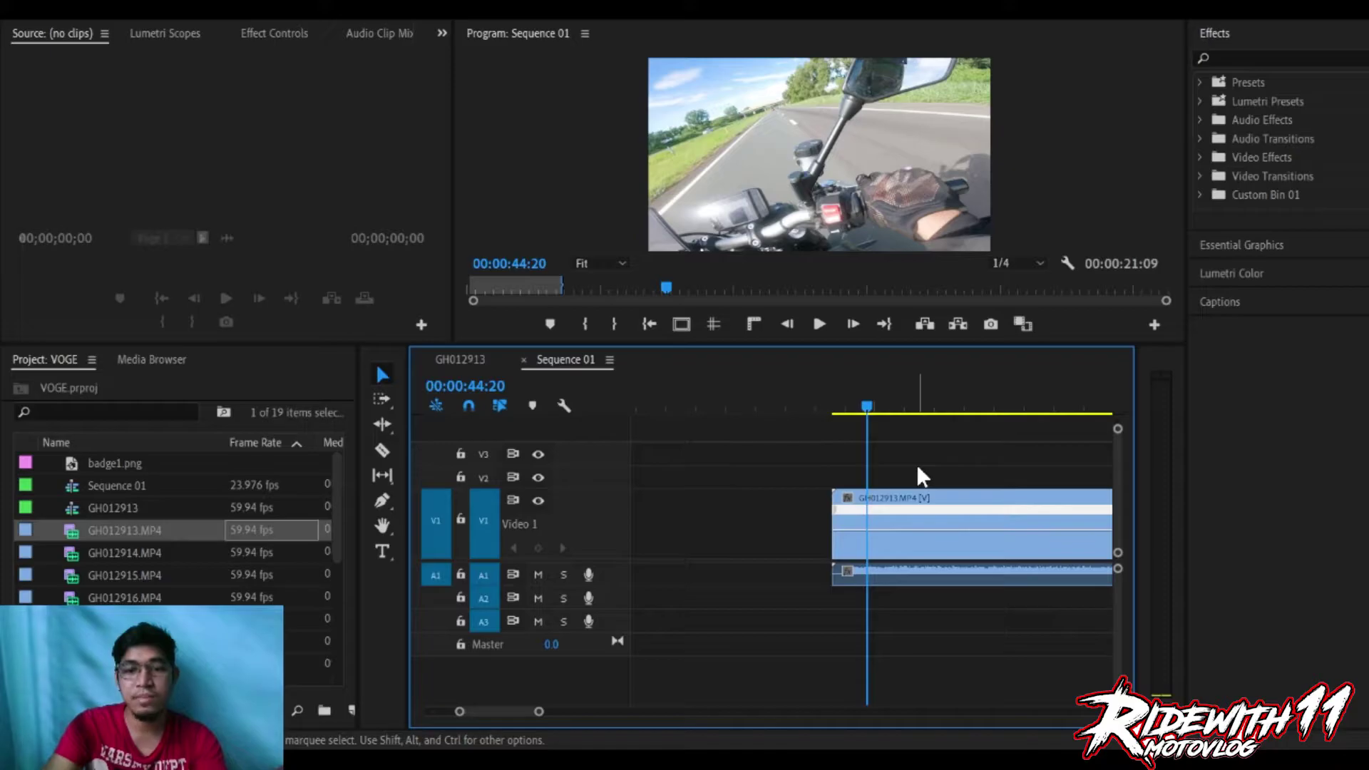
{"action": "key", "text": "space"}
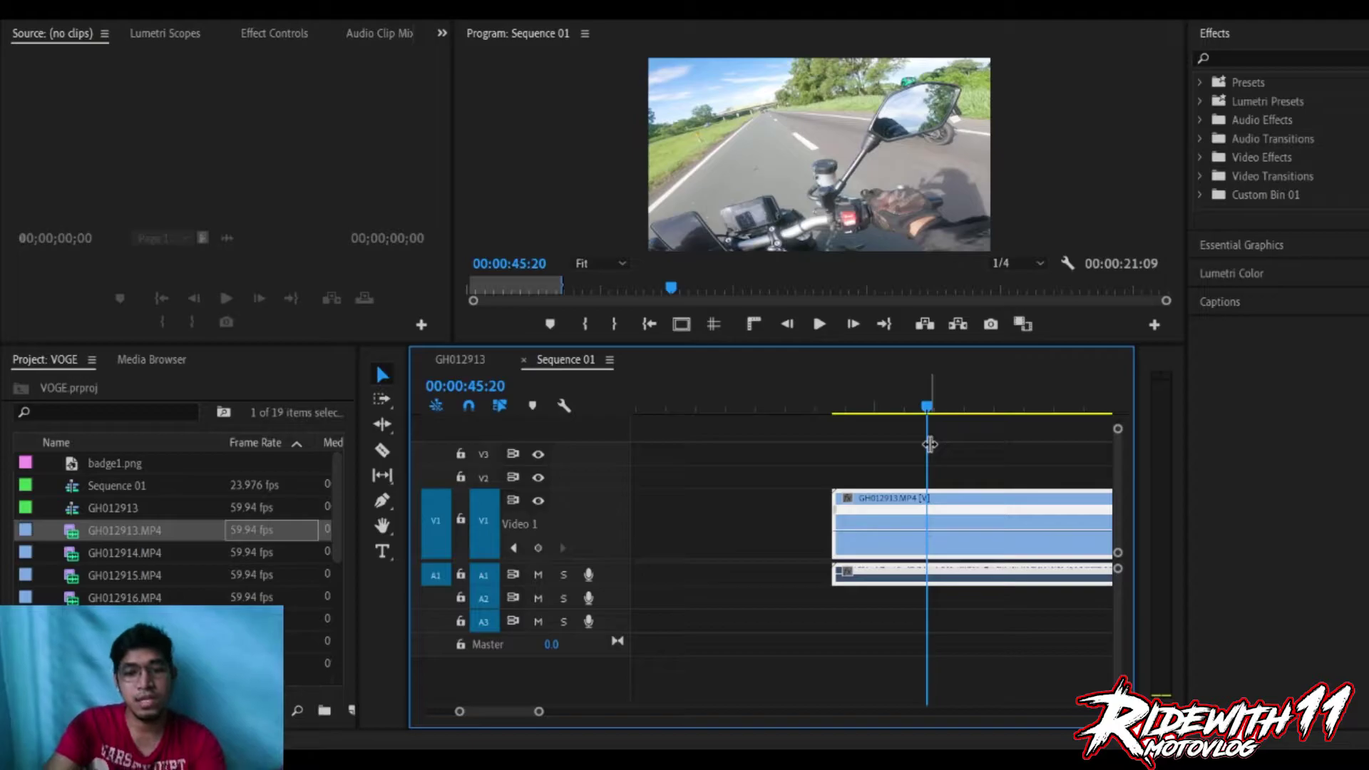
{"action": "key", "text": "space"}
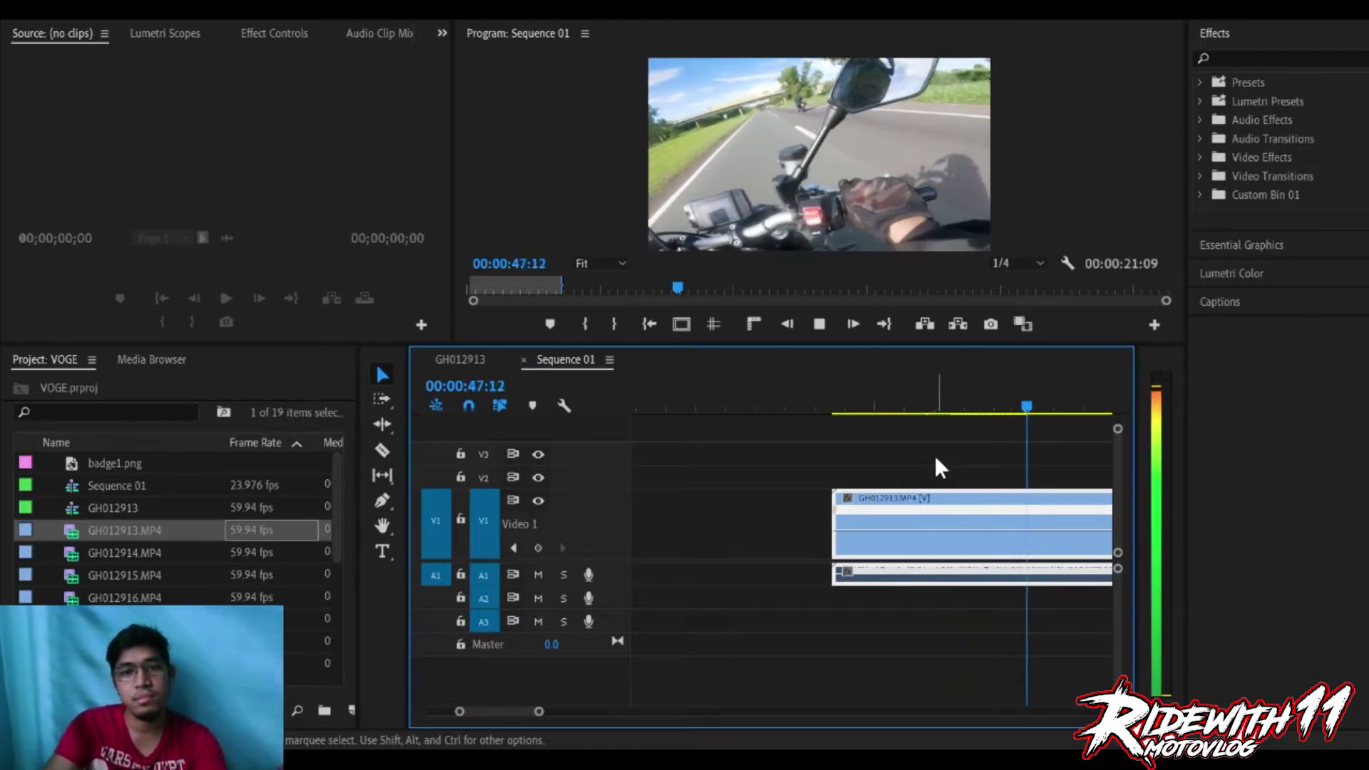
{"action": "scroll", "coordinate": [935, 455], "scroll_direction": "down", "scroll_amount": 3}
{"action": "scroll", "coordinate": [955, 469], "scroll_direction": "down", "scroll_amount": 3}
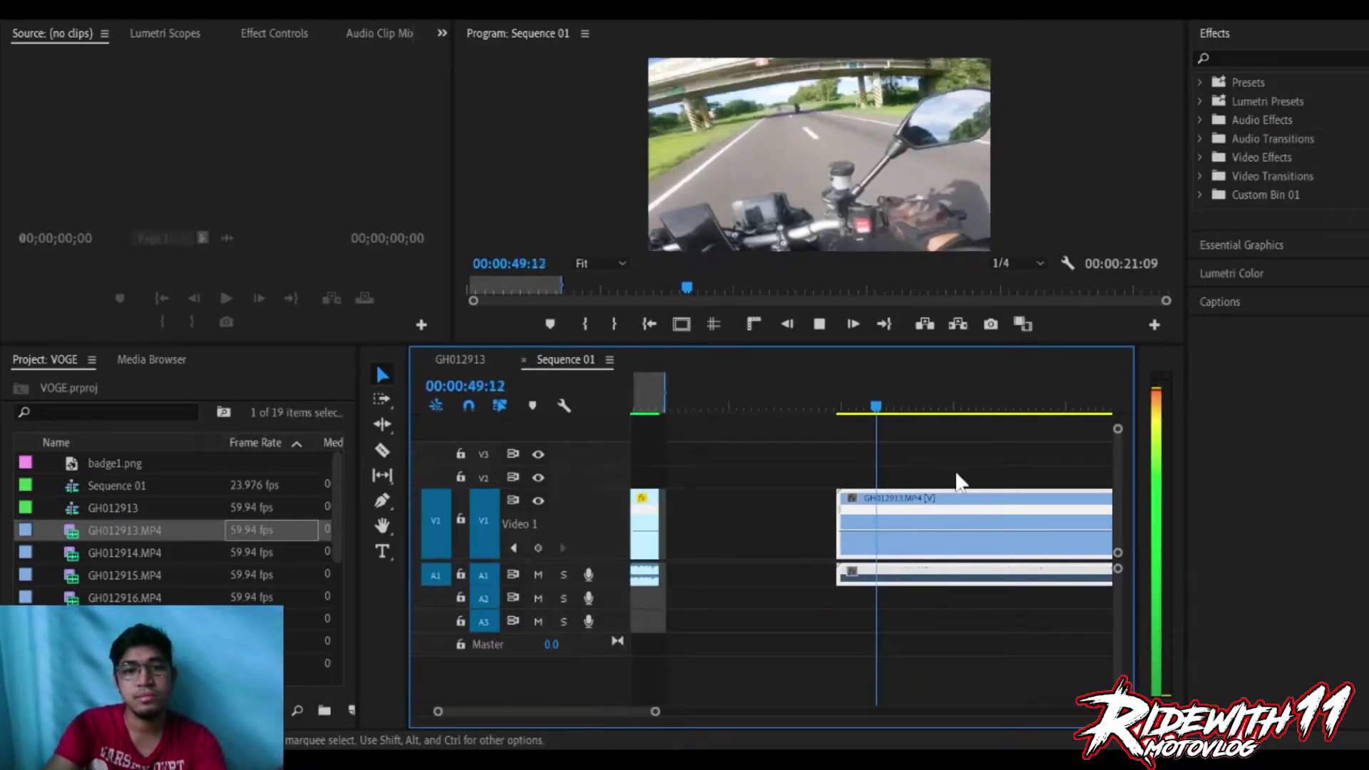
{"action": "scroll", "coordinate": [955, 469], "scroll_direction": "up", "scroll_amount": 1}
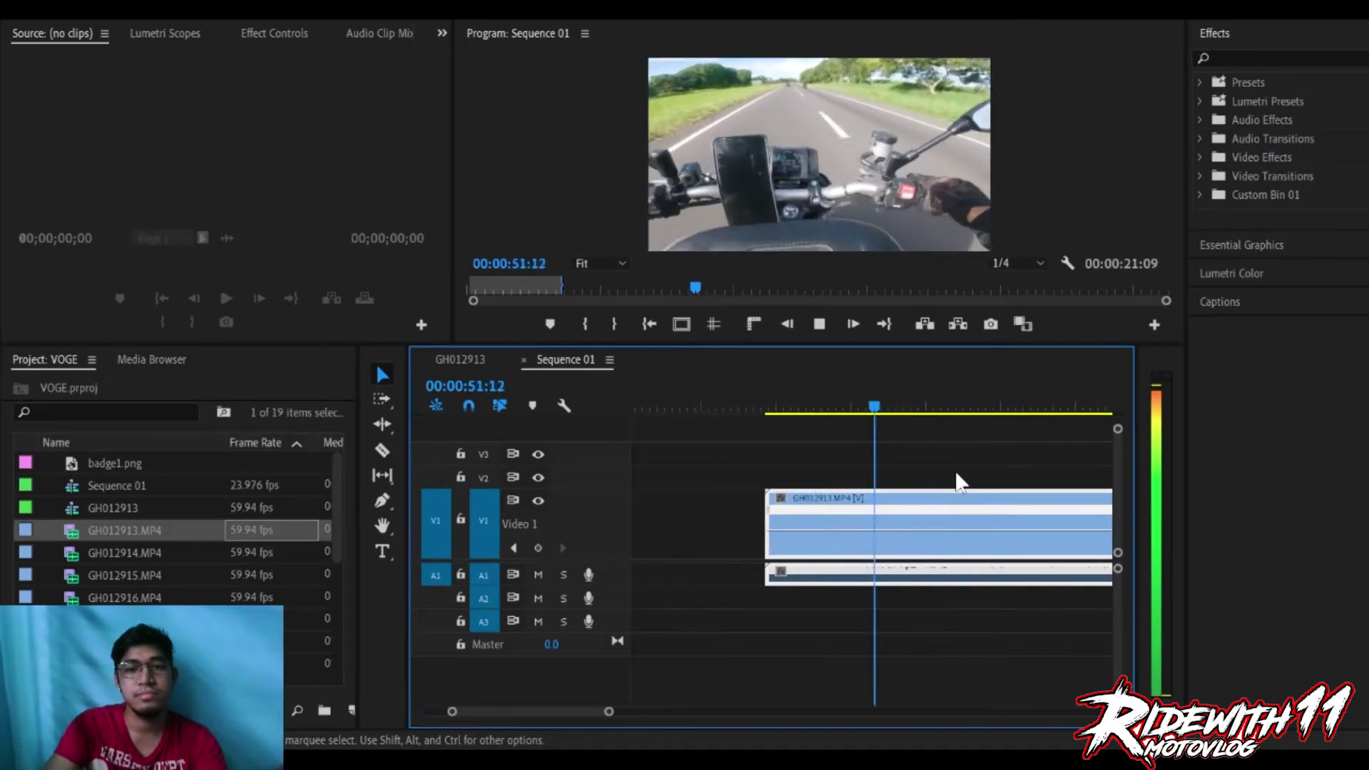
{"action": "scroll", "coordinate": [956, 469], "scroll_direction": "up", "scroll_amount": 2}
{"action": "scroll", "coordinate": [956, 482], "scroll_direction": "down", "scroll_amount": 1}
{"action": "scroll", "coordinate": [956, 482], "scroll_direction": "up", "scroll_amount": 1}
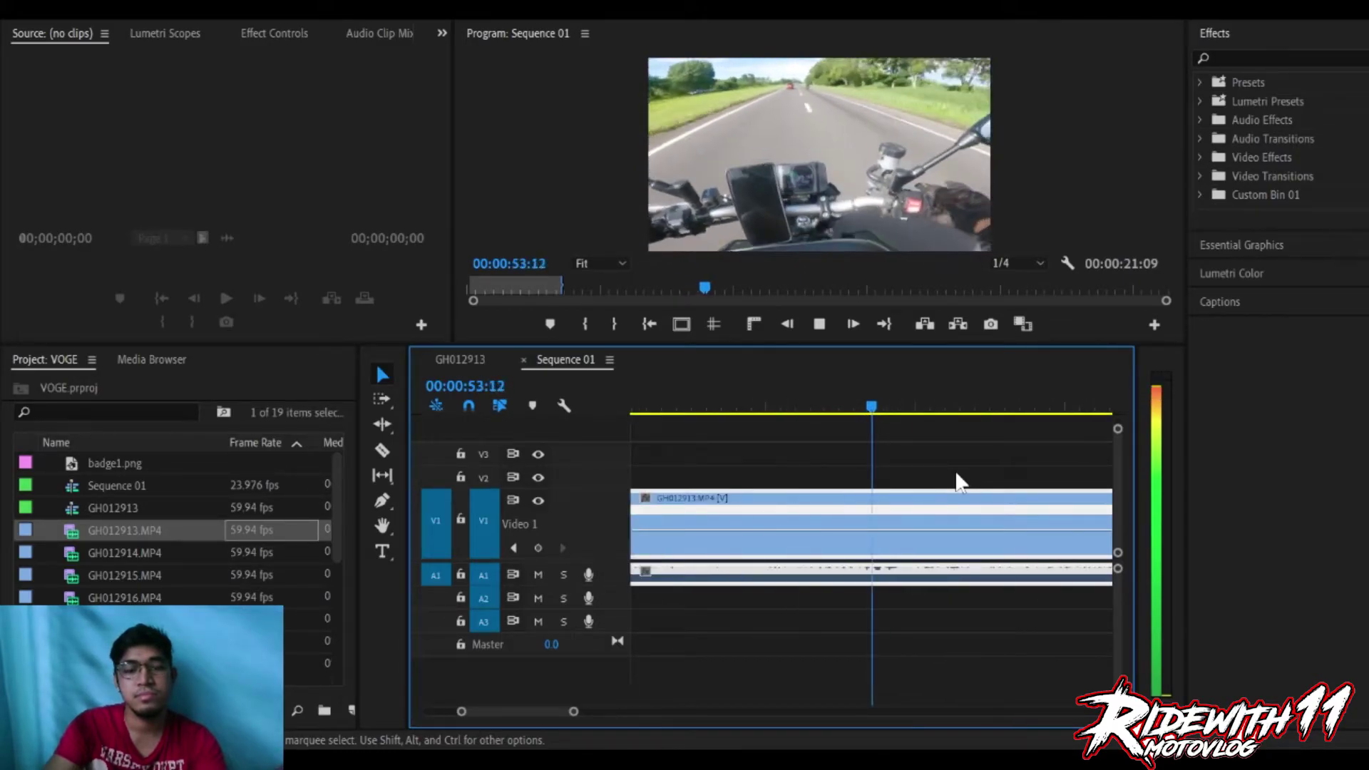
{"action": "scroll", "coordinate": [955, 482], "scroll_direction": "down", "scroll_amount": 1}
{"action": "scroll", "coordinate": [955, 482], "scroll_direction": "up", "scroll_amount": 1}
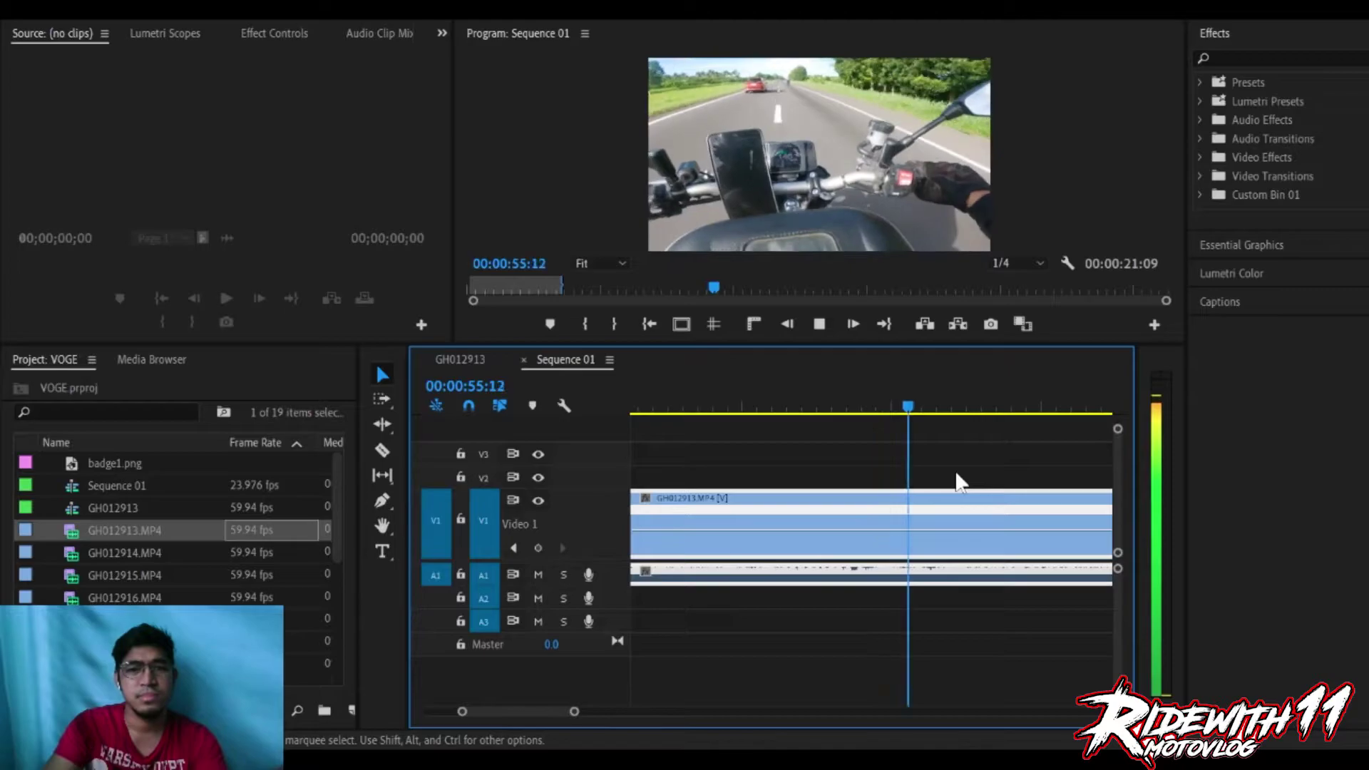
Stop playback and step frame by frame to land exactly on 00:00:56:11.
{"action": "key", "text": "space"}
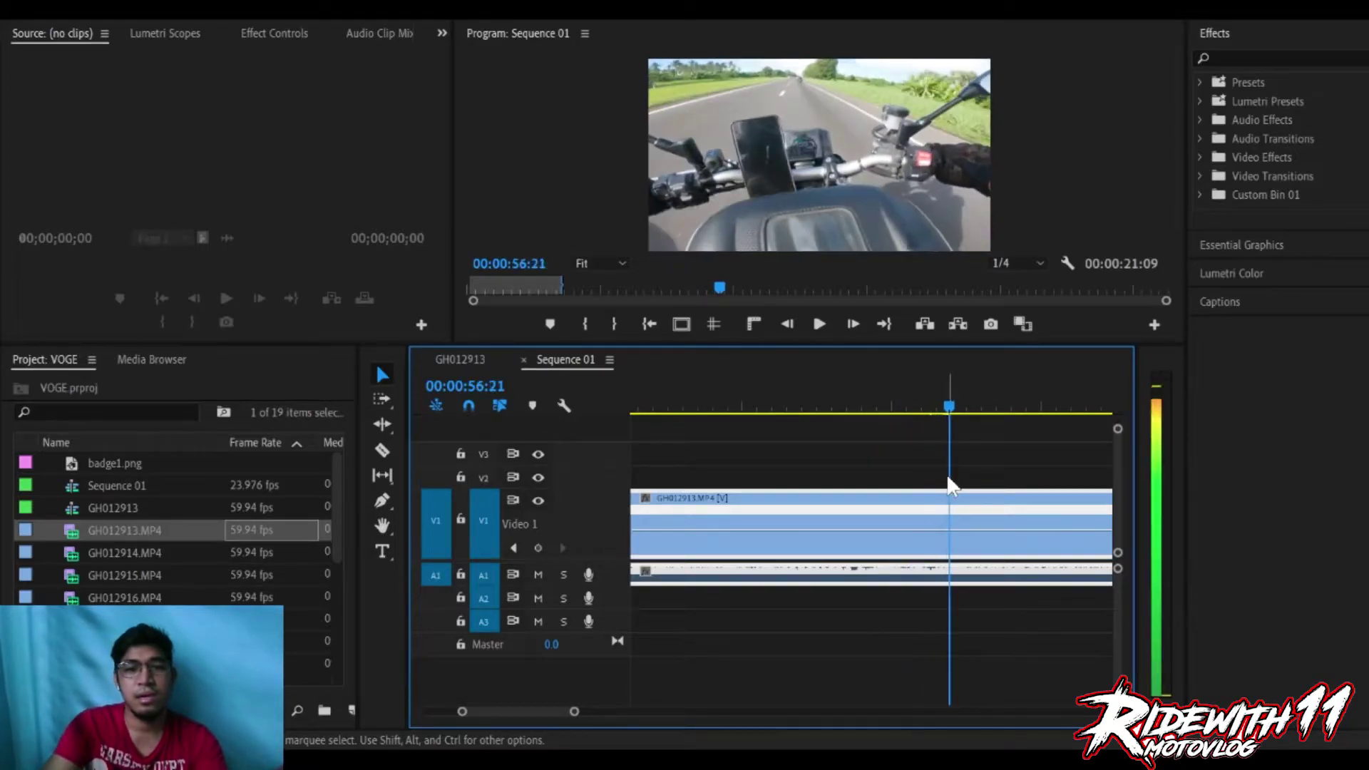
{"action": "key", "text": "shift+Left"}
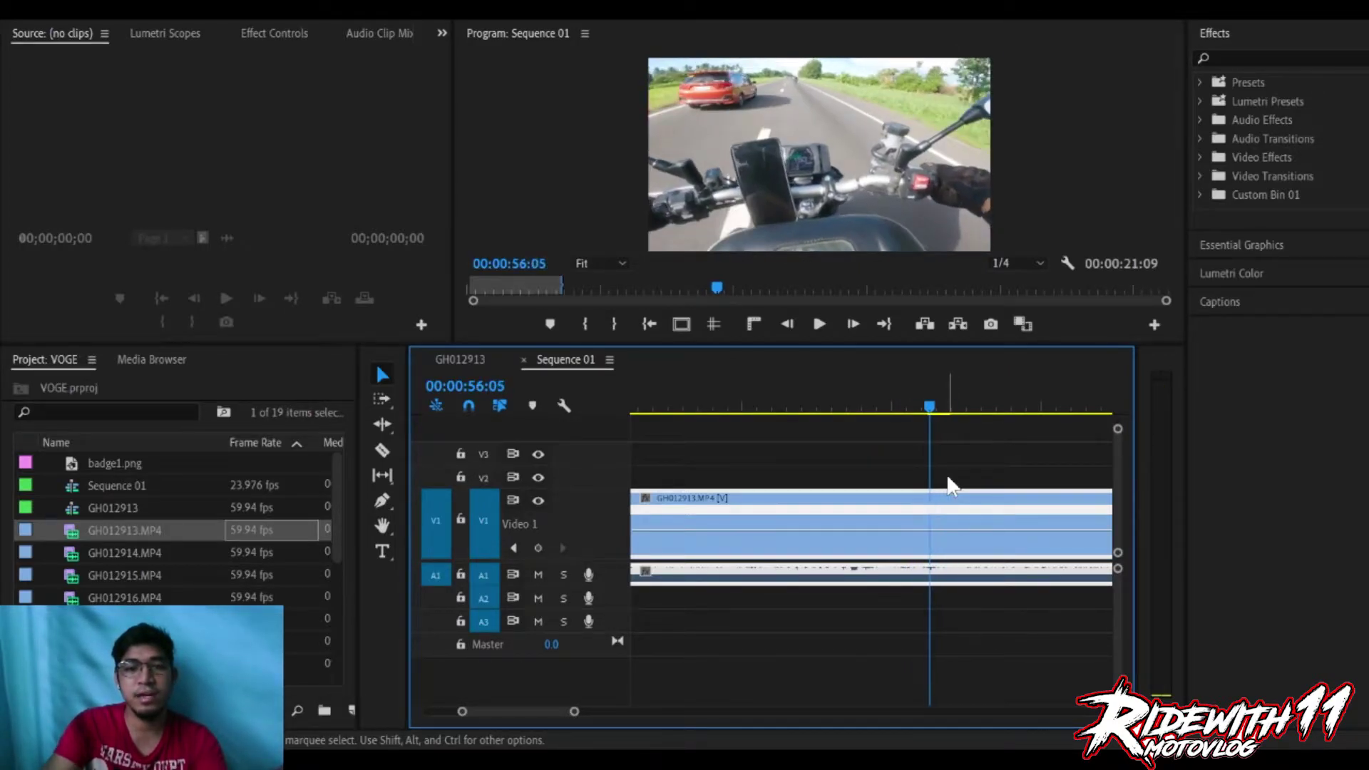
{"action": "key", "text": "Right"}
{"action": "key", "text": "Right"}
{"action": "key", "text": "Right"}
{"action": "key", "text": "Right"}
{"action": "key", "text": "Right"}
{"action": "key", "text": "Right"}
{"action": "key", "text": "Right"}
{"action": "key", "text": "Right"}
{"action": "key", "text": "Right"}
{"action": "key", "text": "Right"}
{"action": "key", "text": "Right"}
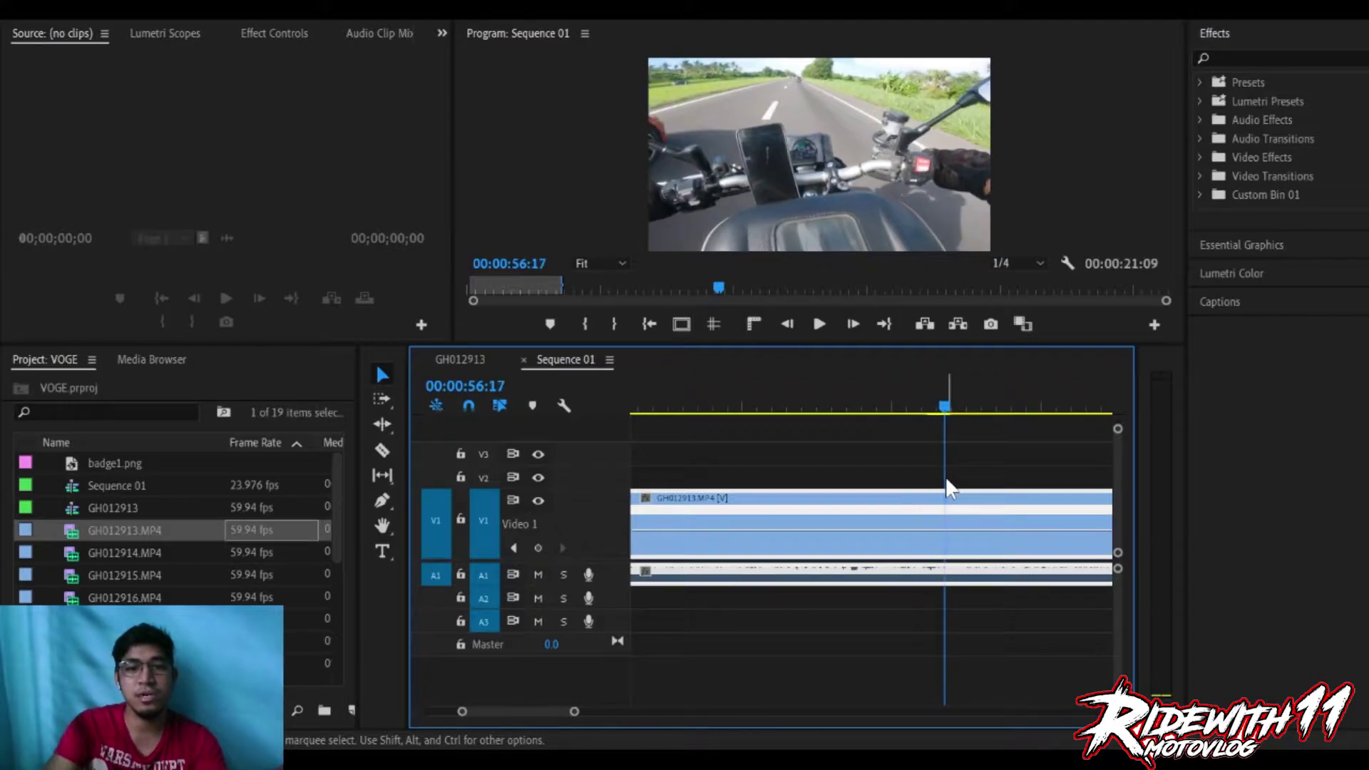
{"action": "key", "text": "shift+Left"}
{"action": "key", "text": "shift+Left"}
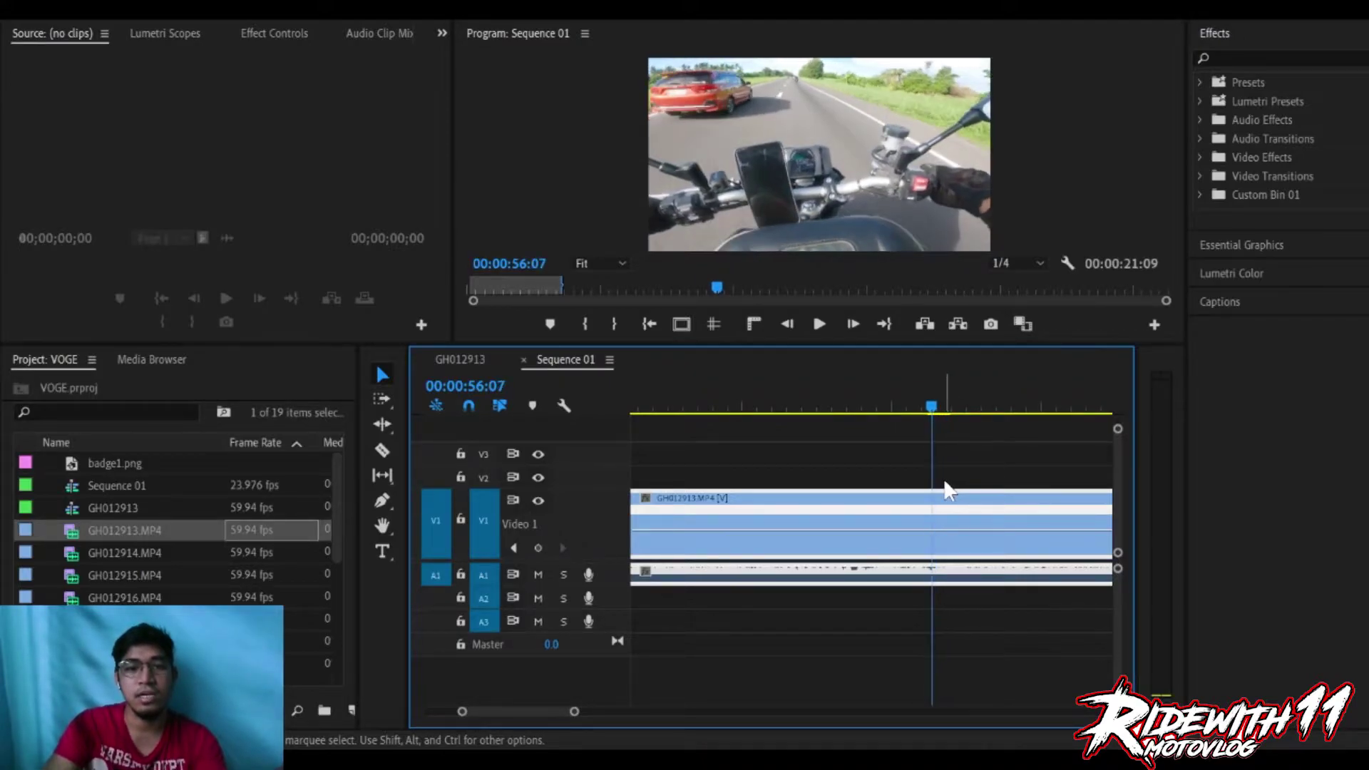
{"action": "scroll", "coordinate": [944, 470], "scroll_direction": "up", "scroll_amount": 3, "text": "alt"}
{"action": "key", "text": "Right"}
{"action": "key", "text": "Right"}
{"action": "key", "text": "Right"}
{"action": "key", "text": "Left"}
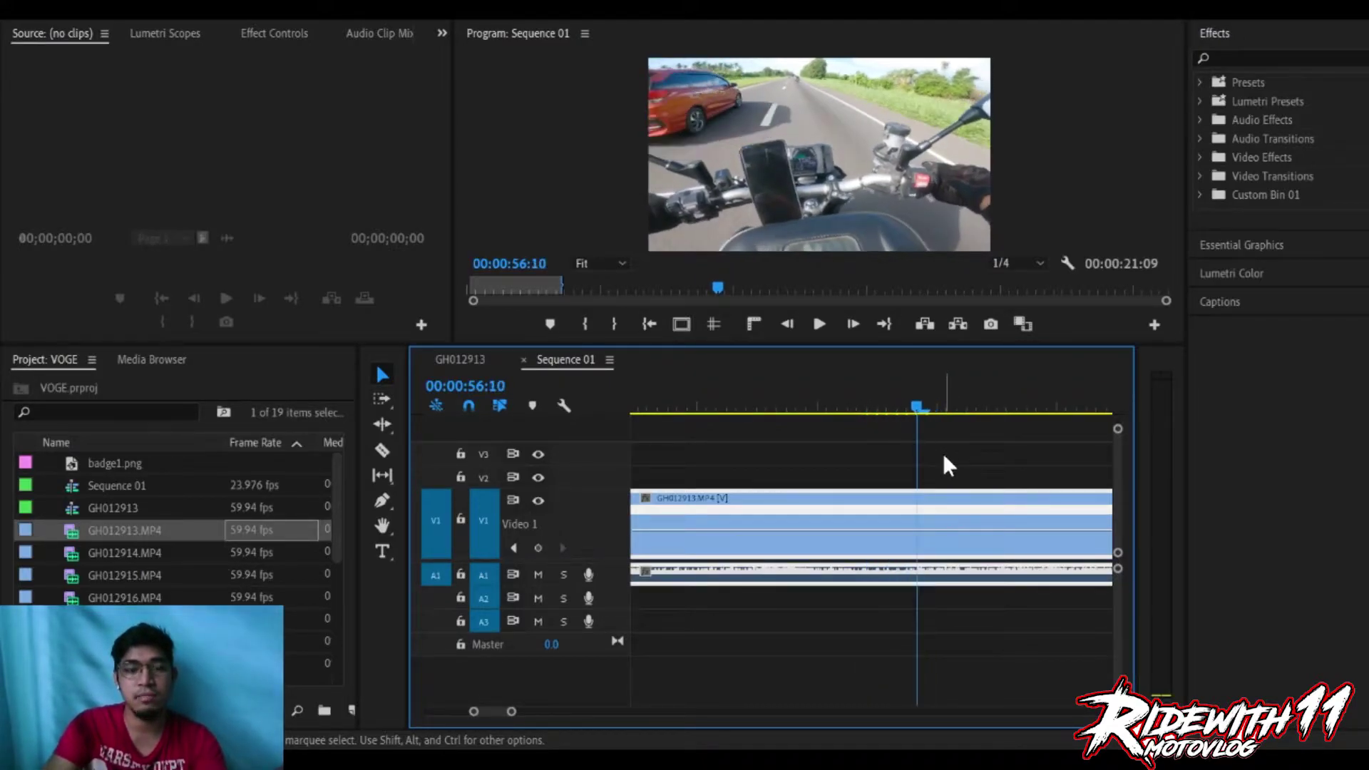
{"action": "key", "text": "Right"}
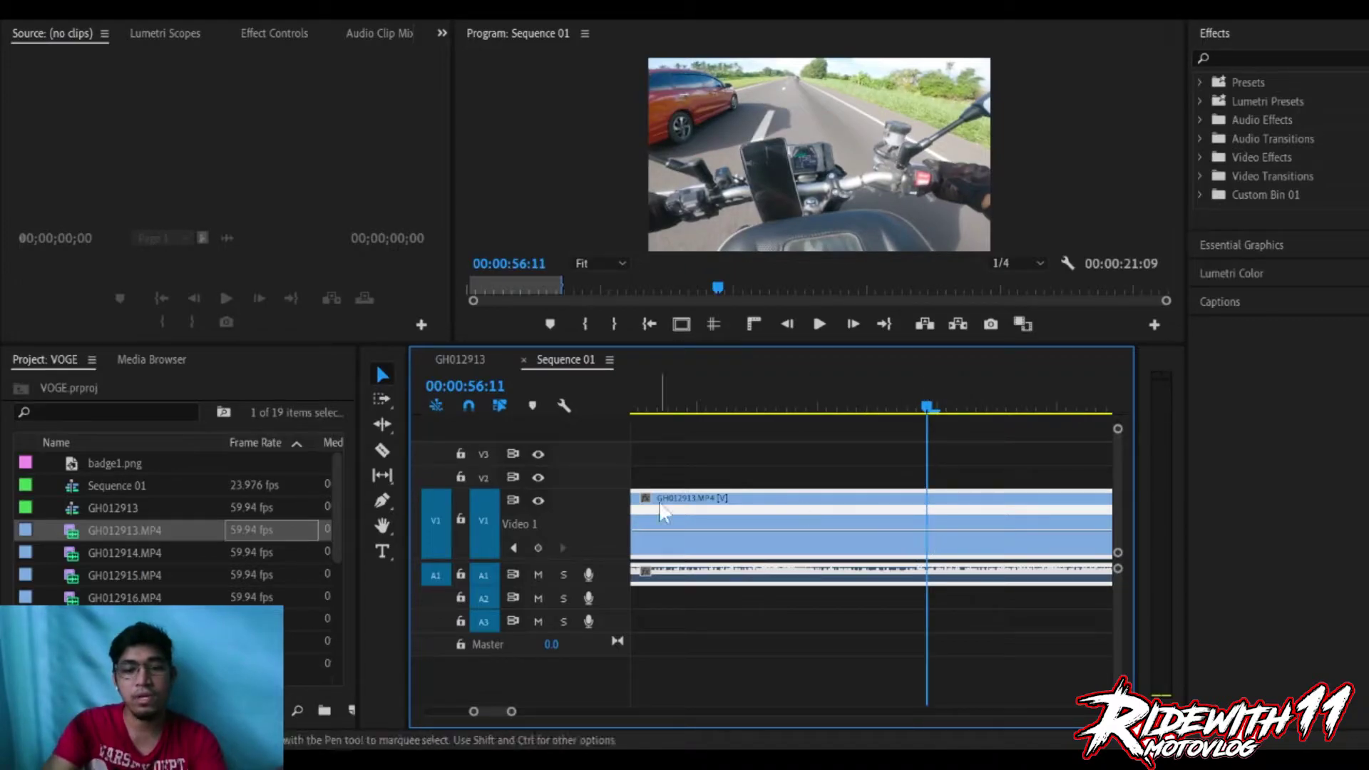
Add a keyframe on GH012913.MP4 at 00:00:56:11, then search the effects list for 'glit'.
{"action": "left_click", "coordinate": [928, 535]}
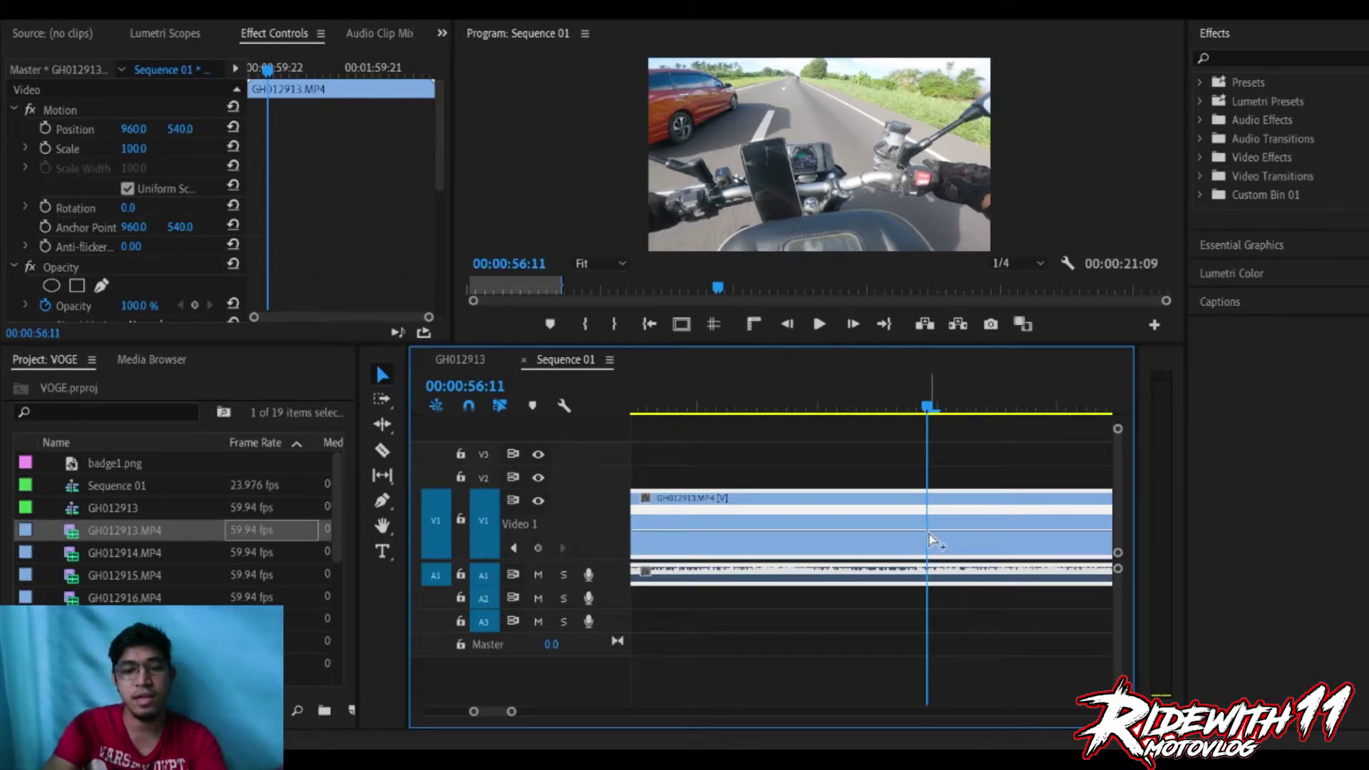
{"action": "left_click", "coordinate": [928, 538], "text": "ctrl"}
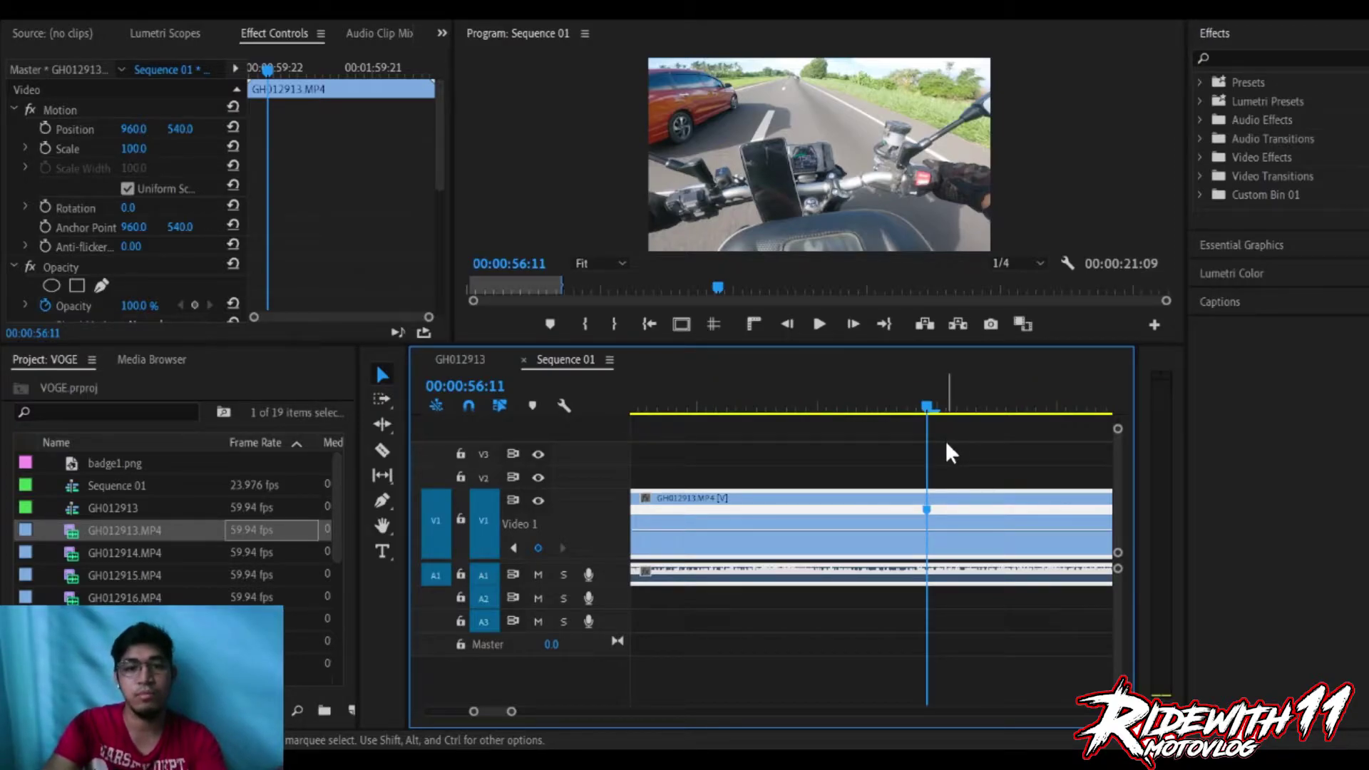
{"action": "scroll", "coordinate": [944, 439], "scroll_direction": "down", "scroll_amount": 2}
{"action": "scroll", "coordinate": [943, 448], "scroll_direction": "down", "scroll_amount": 3}
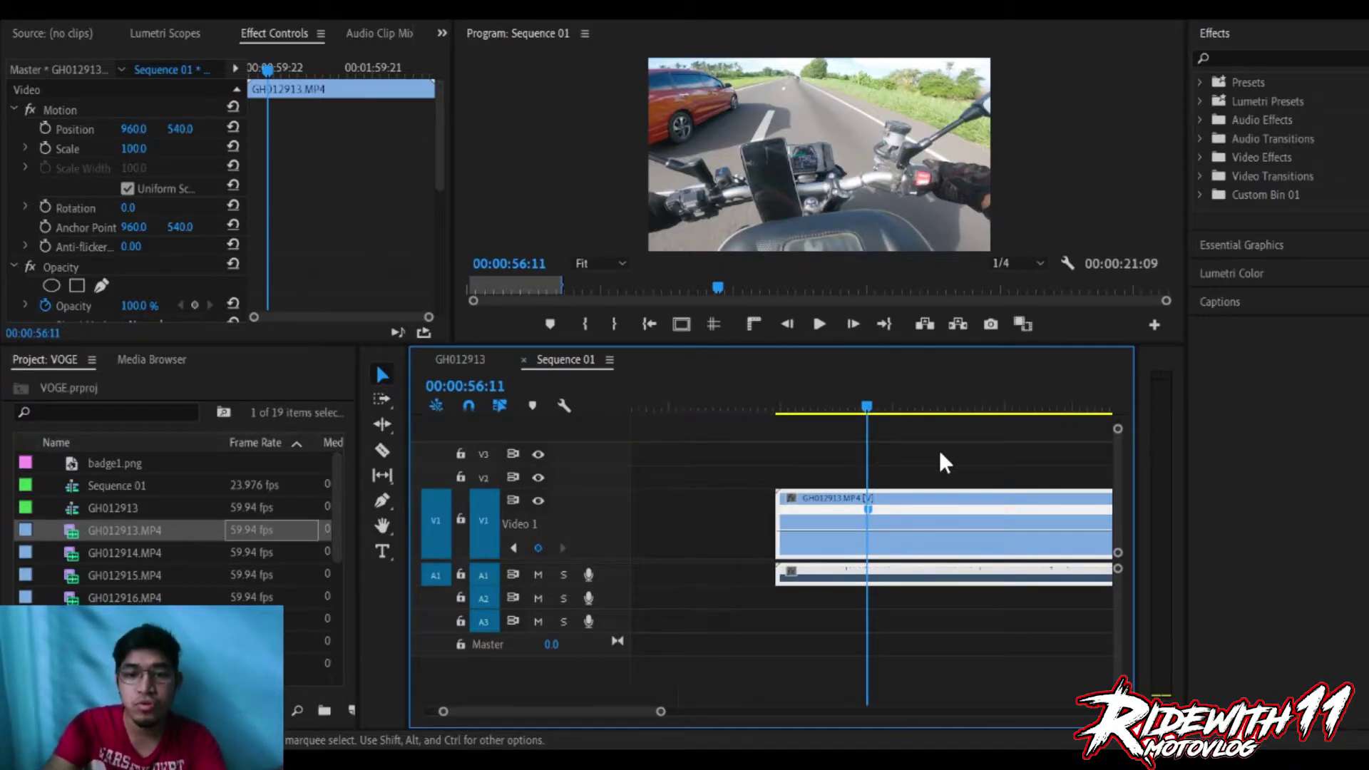
{"action": "type", "text": "glit"}
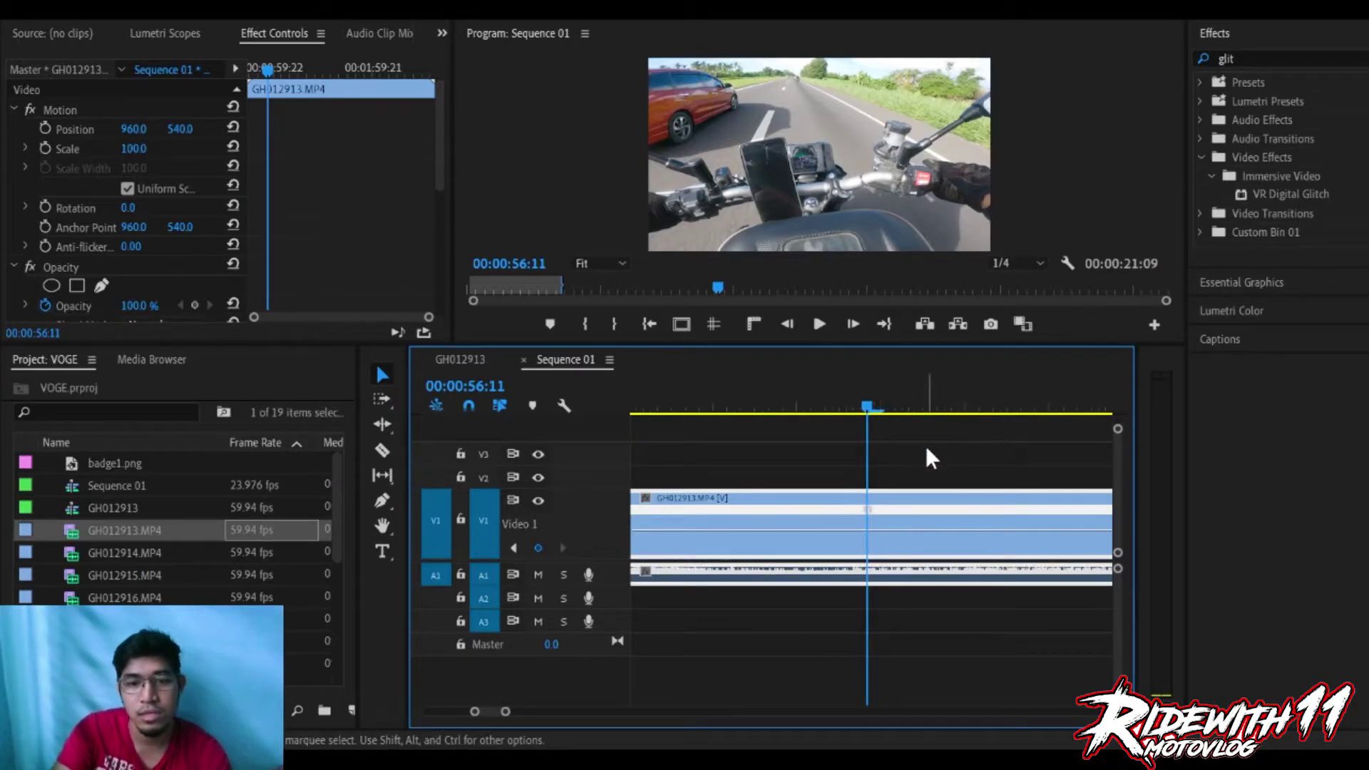
Step to about 00:00:56:16 and place the second speed keyframe, undoing misplaced attempts.
{"action": "key", "text": "Right"}
{"action": "key", "text": "Right"}
{"action": "key", "text": "Right"}
{"action": "key", "text": "Right"}
{"action": "key", "text": "Right"}
{"action": "key", "text": "Right"}
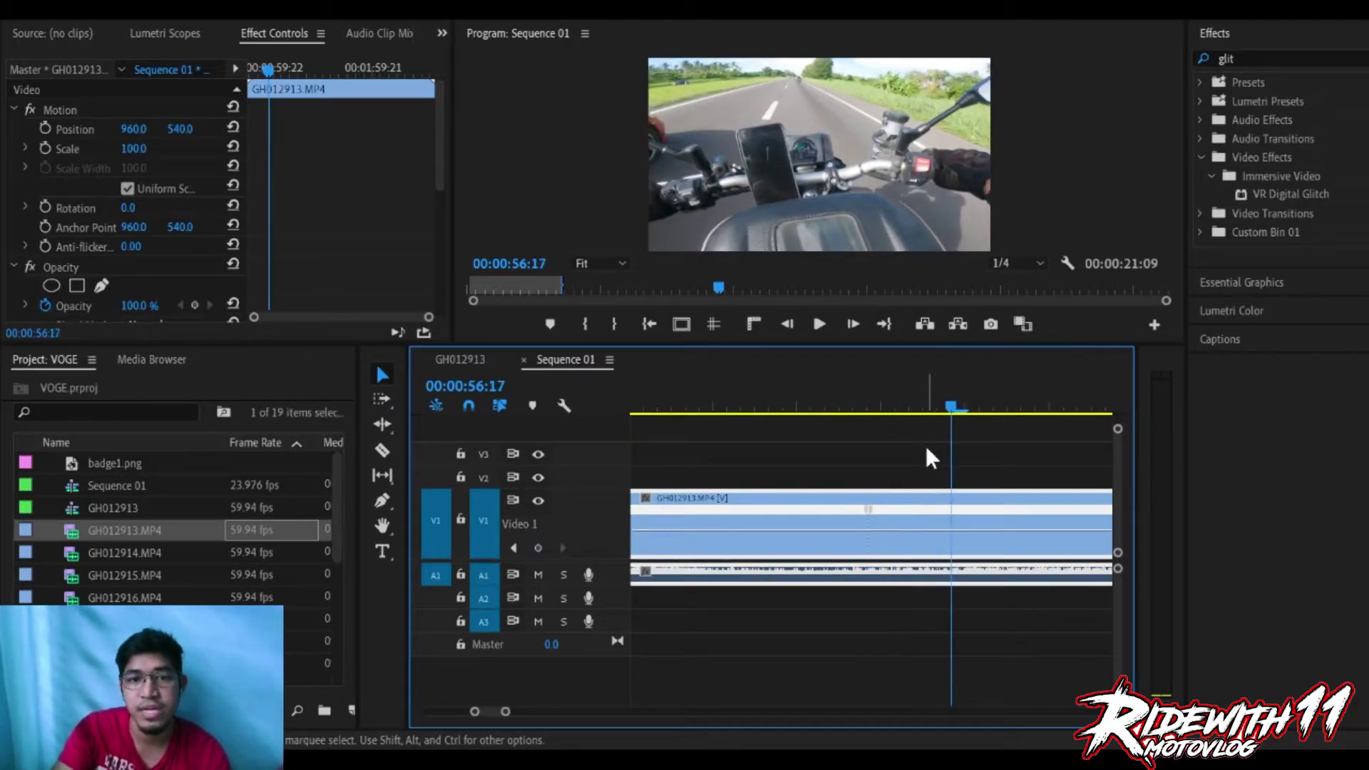
{"action": "key", "text": "Left"}
{"action": "key", "text": "Left"}
{"action": "key", "text": "Left"}
{"action": "key", "text": "Left"}
{"action": "key", "text": "Left"}
{"action": "key", "text": "Left"}
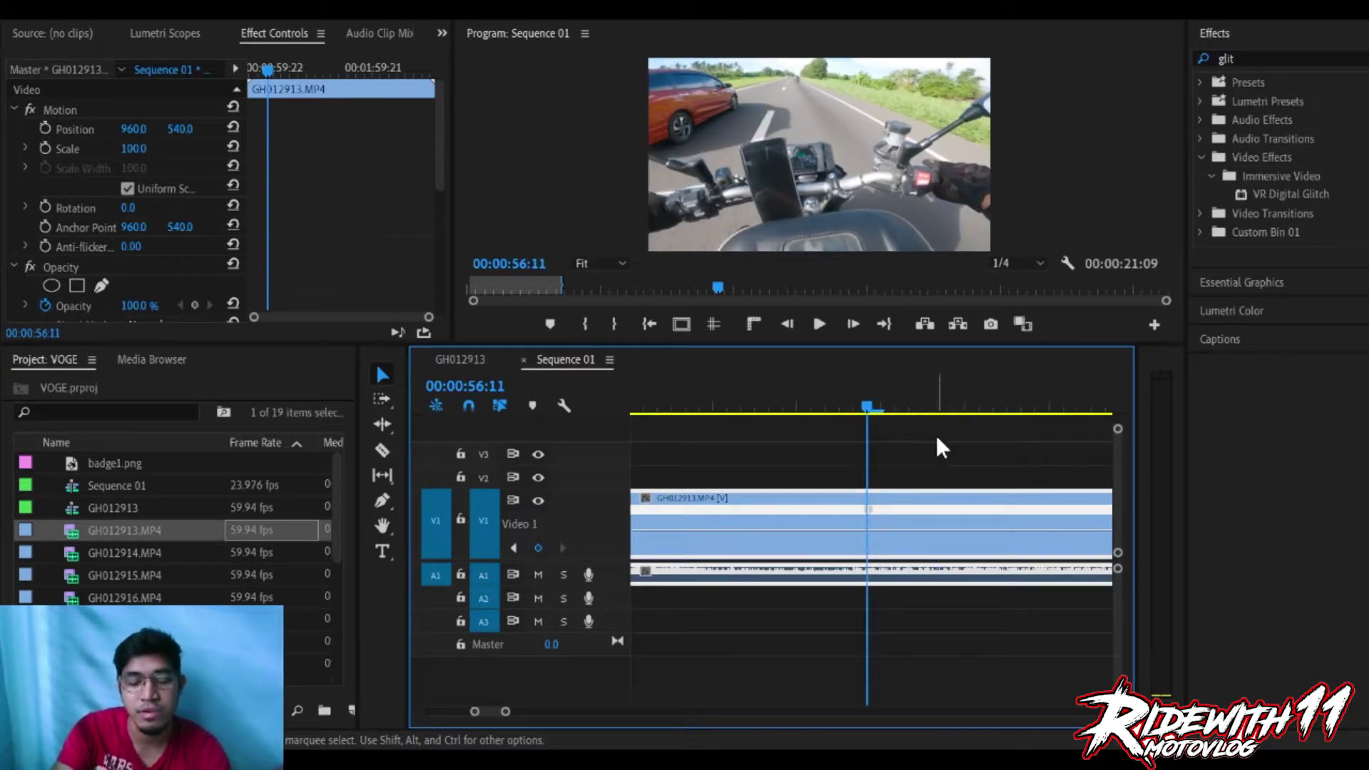
{"action": "key", "text": "Right"}
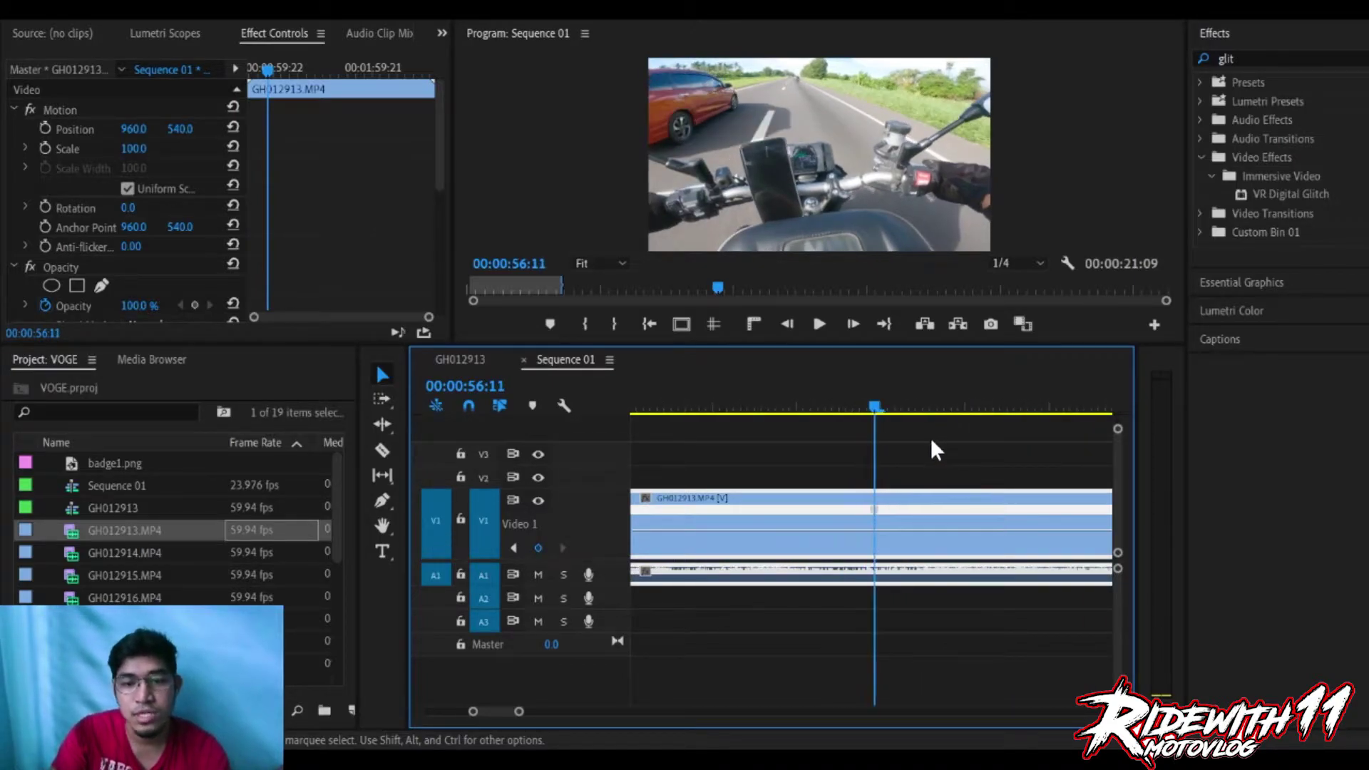
{"action": "key", "text": "Left"}
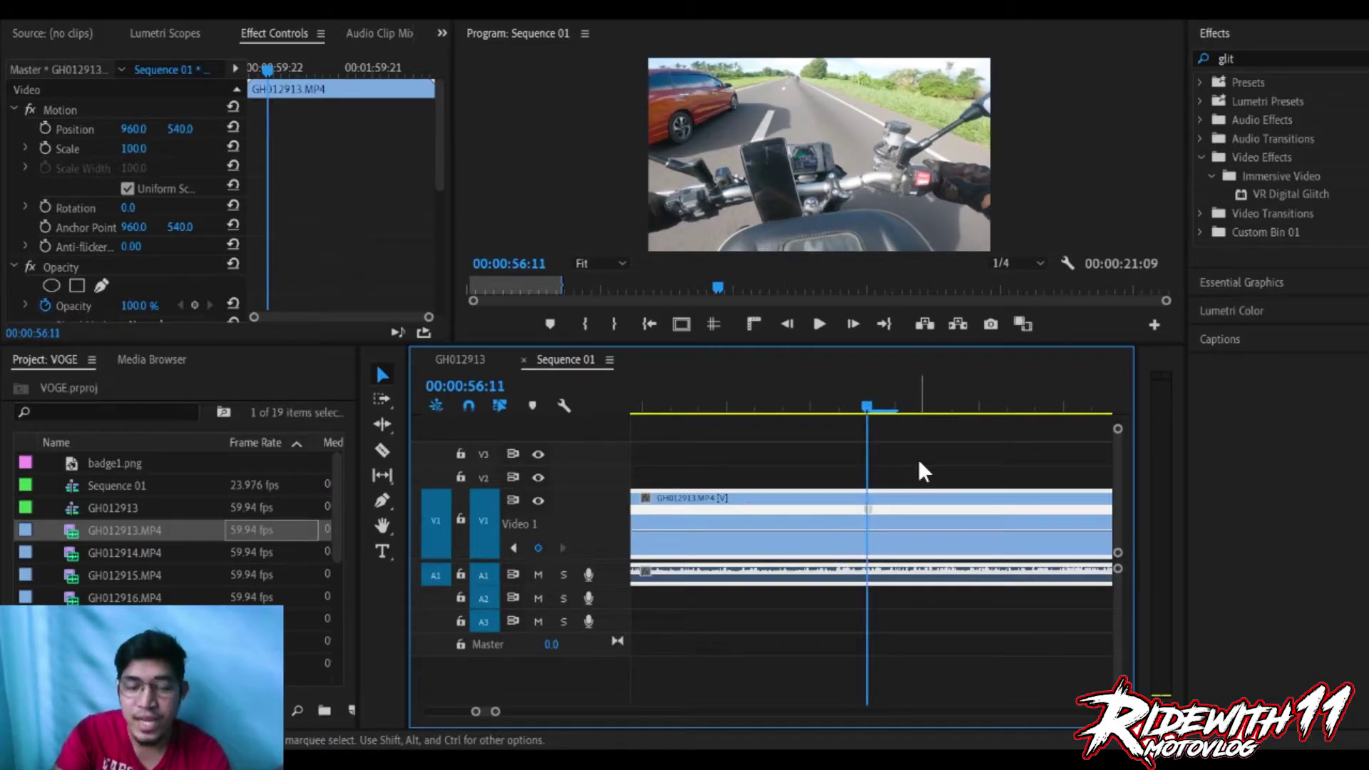
{"action": "key", "text": "Right"}
{"action": "key", "text": "Right"}
{"action": "key", "text": "Right"}
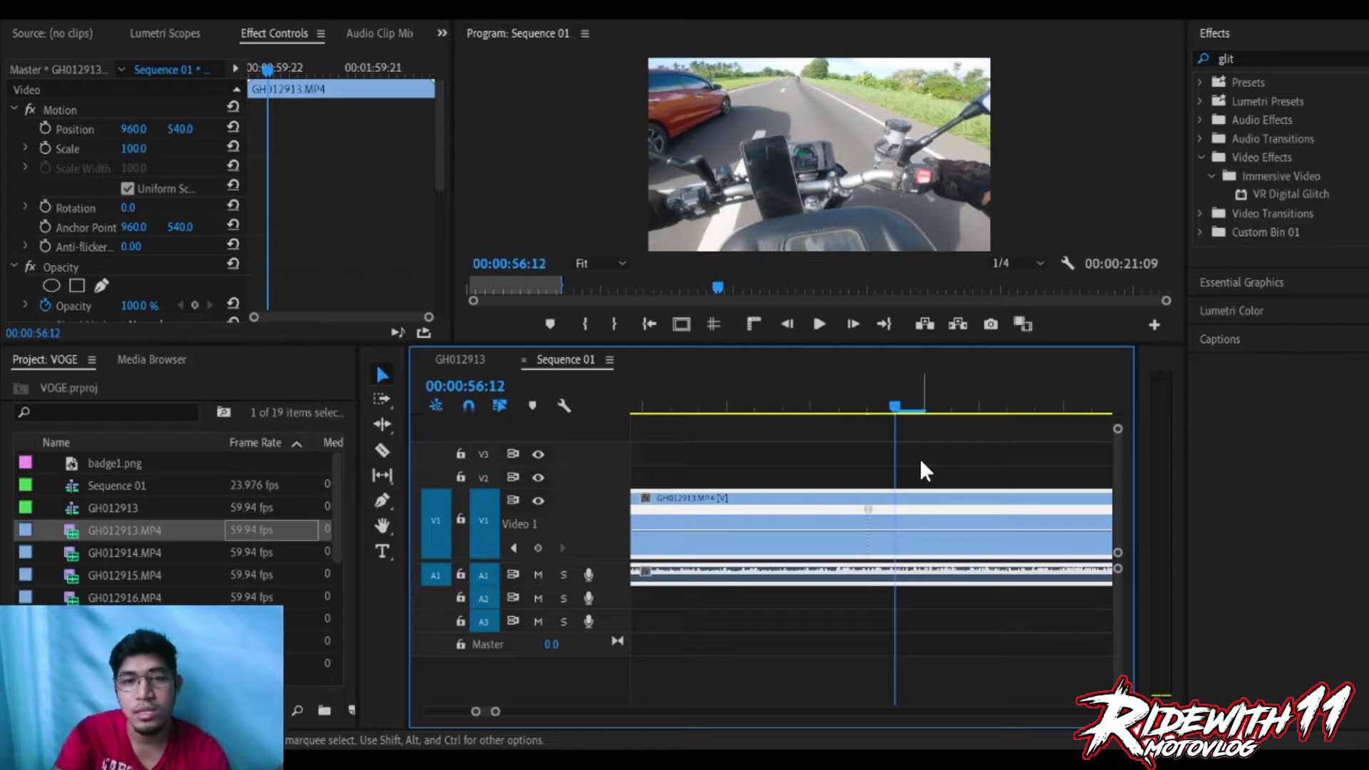
{"action": "key", "text": "Right"}
{"action": "key", "text": "Right"}
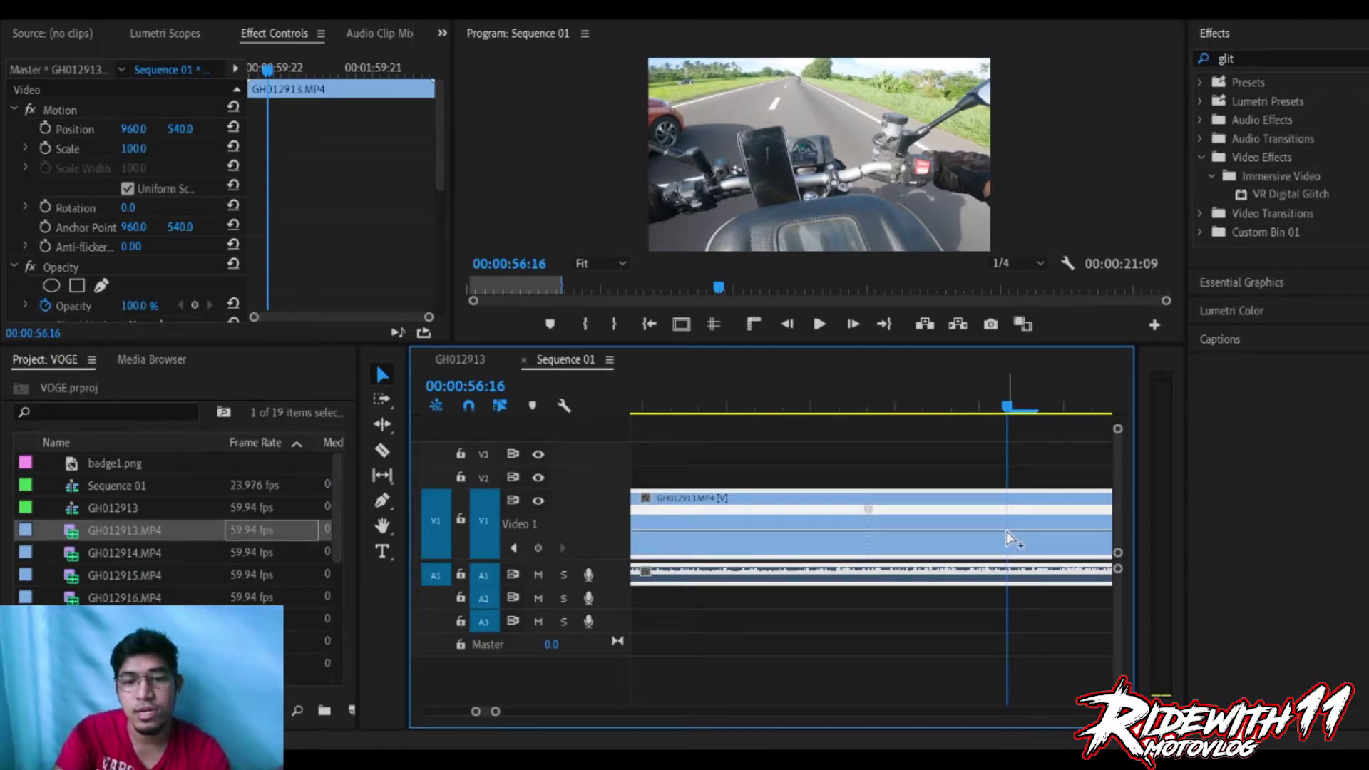
{"action": "left_click", "coordinate": [981, 531], "text": "ctrl"}
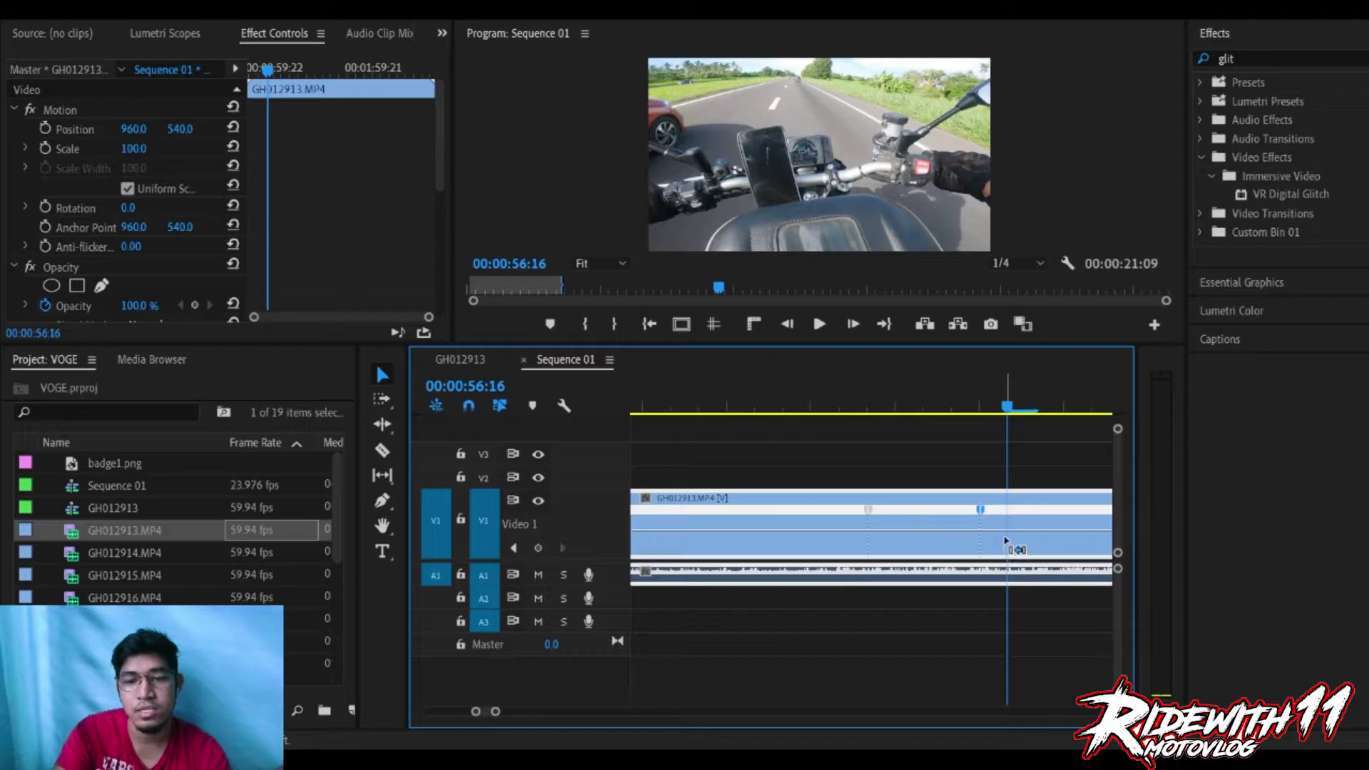
{"action": "key", "text": "ctrl+z"}
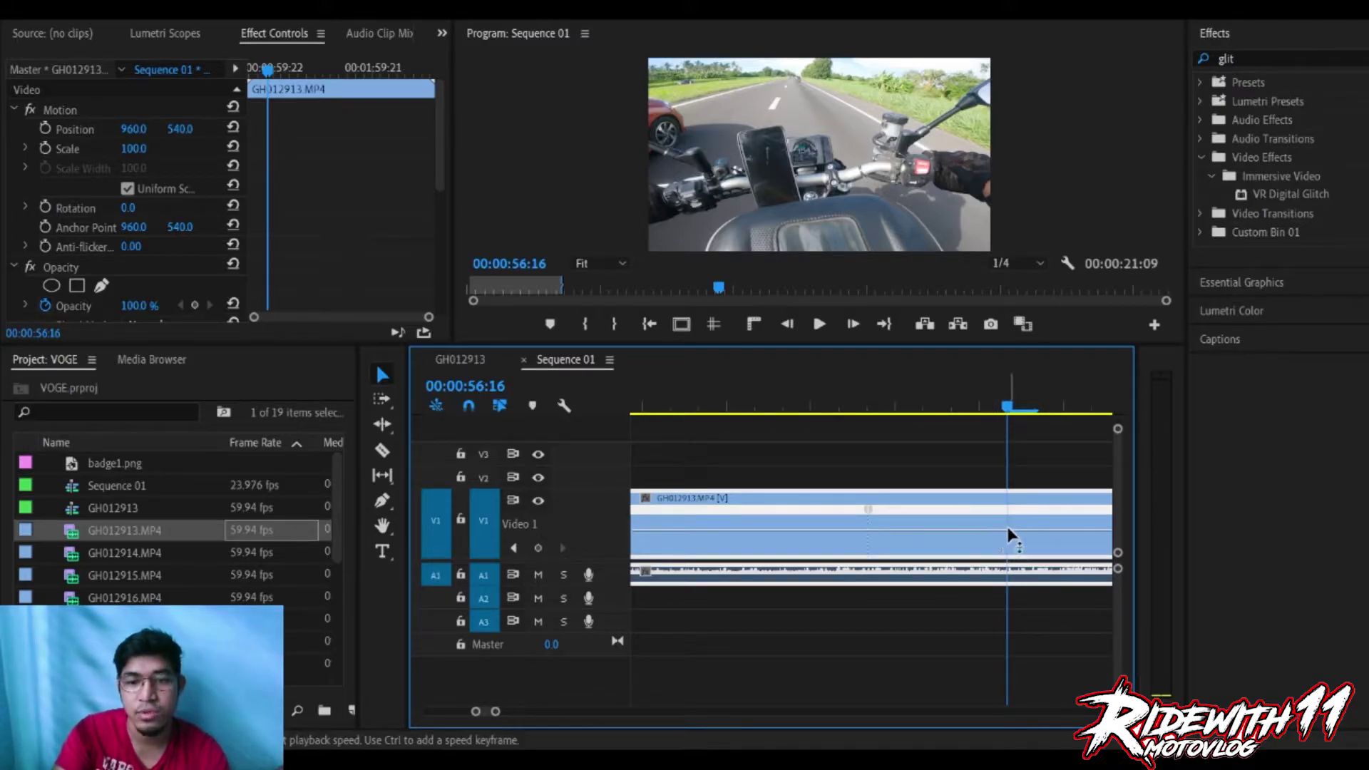
{"action": "left_click", "coordinate": [1007, 529], "text": "ctrl"}
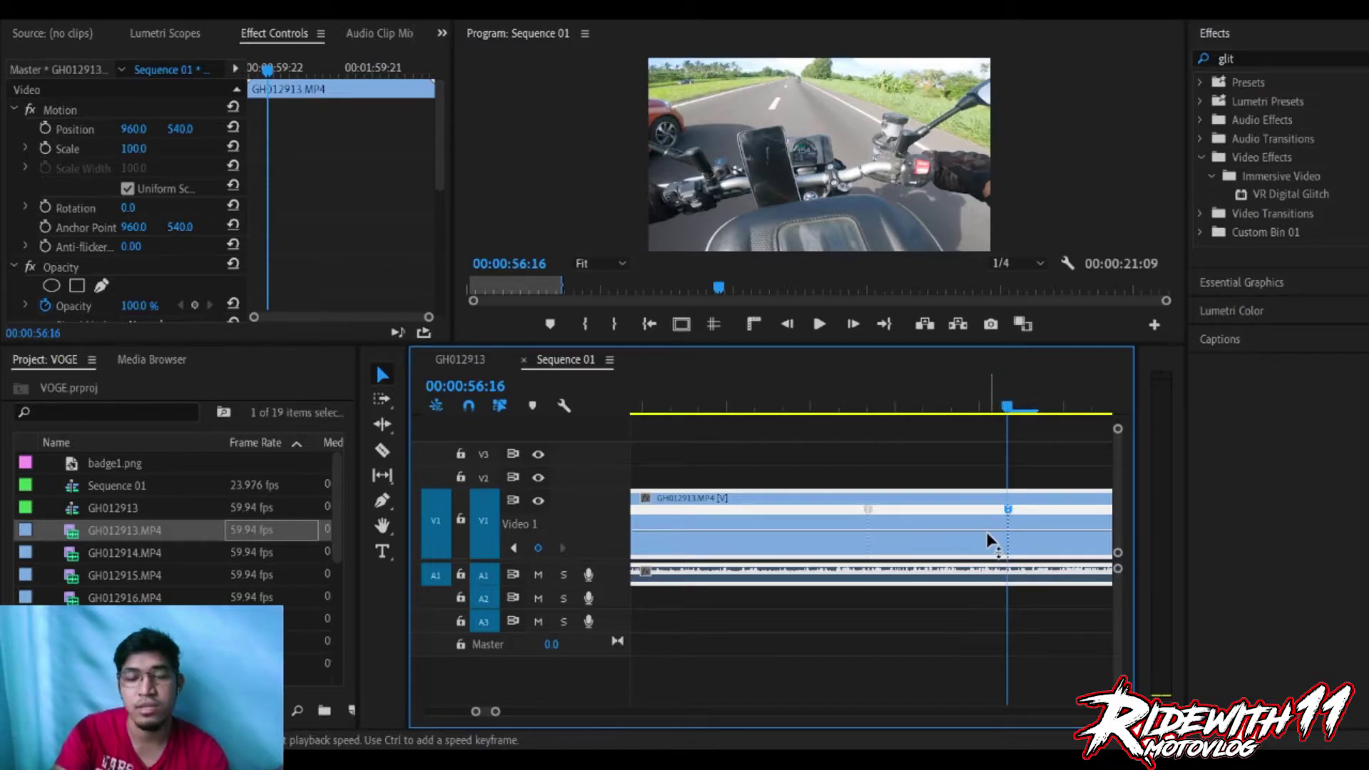
{"action": "key", "text": "ctrl+z"}
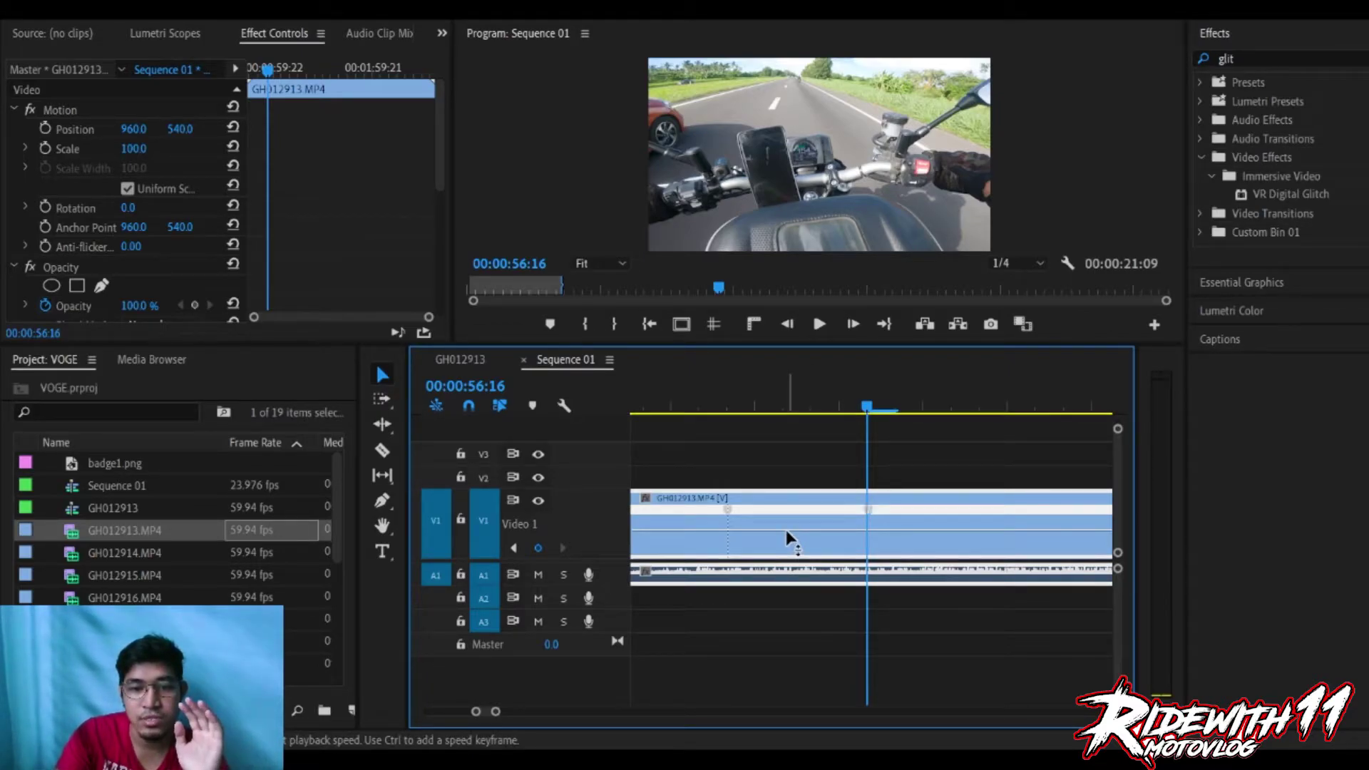
Drag the speed rubber band down between the keyframes into a widened slow-motion dip.
{"action": "left_click_drag", "start_coordinate": [786, 531], "coordinate": [798, 535]}
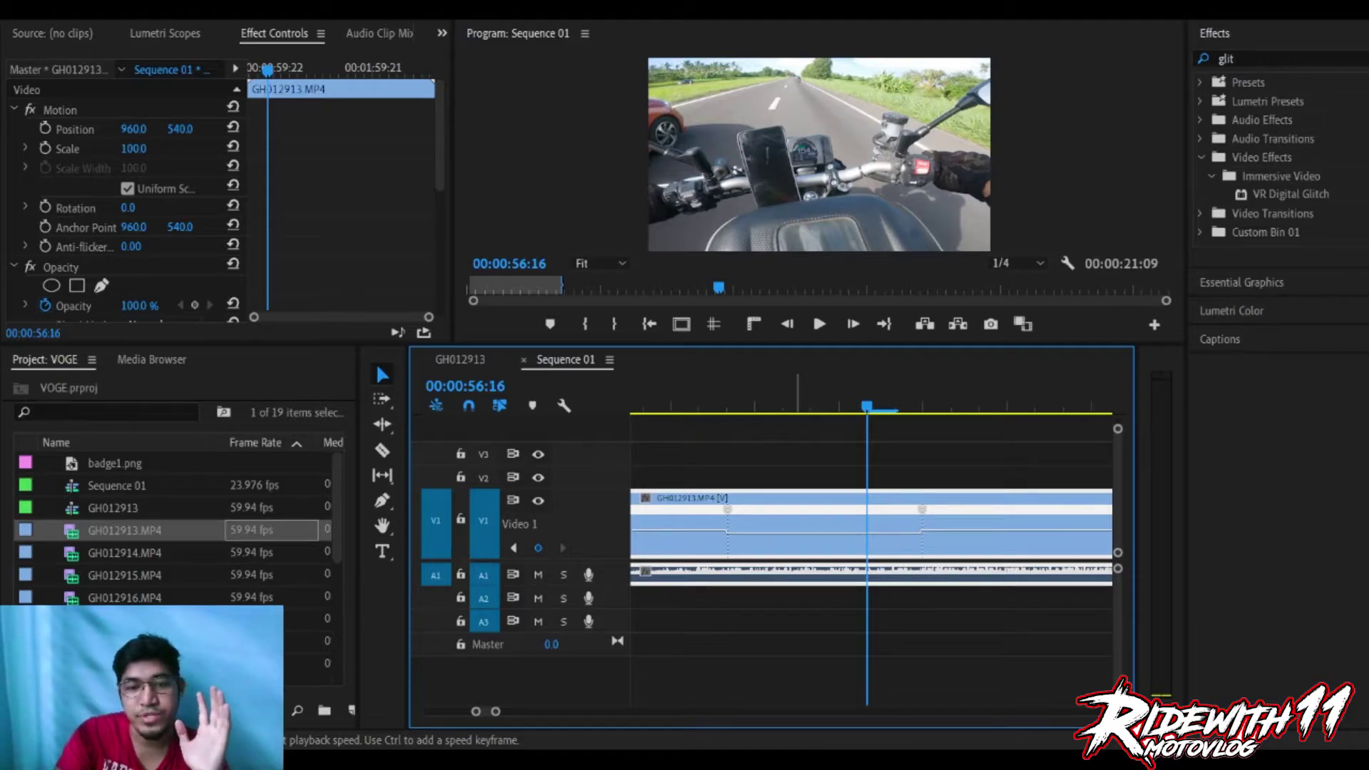
{"action": "left_click_drag", "start_coordinate": [798, 535], "coordinate": [798, 539]}
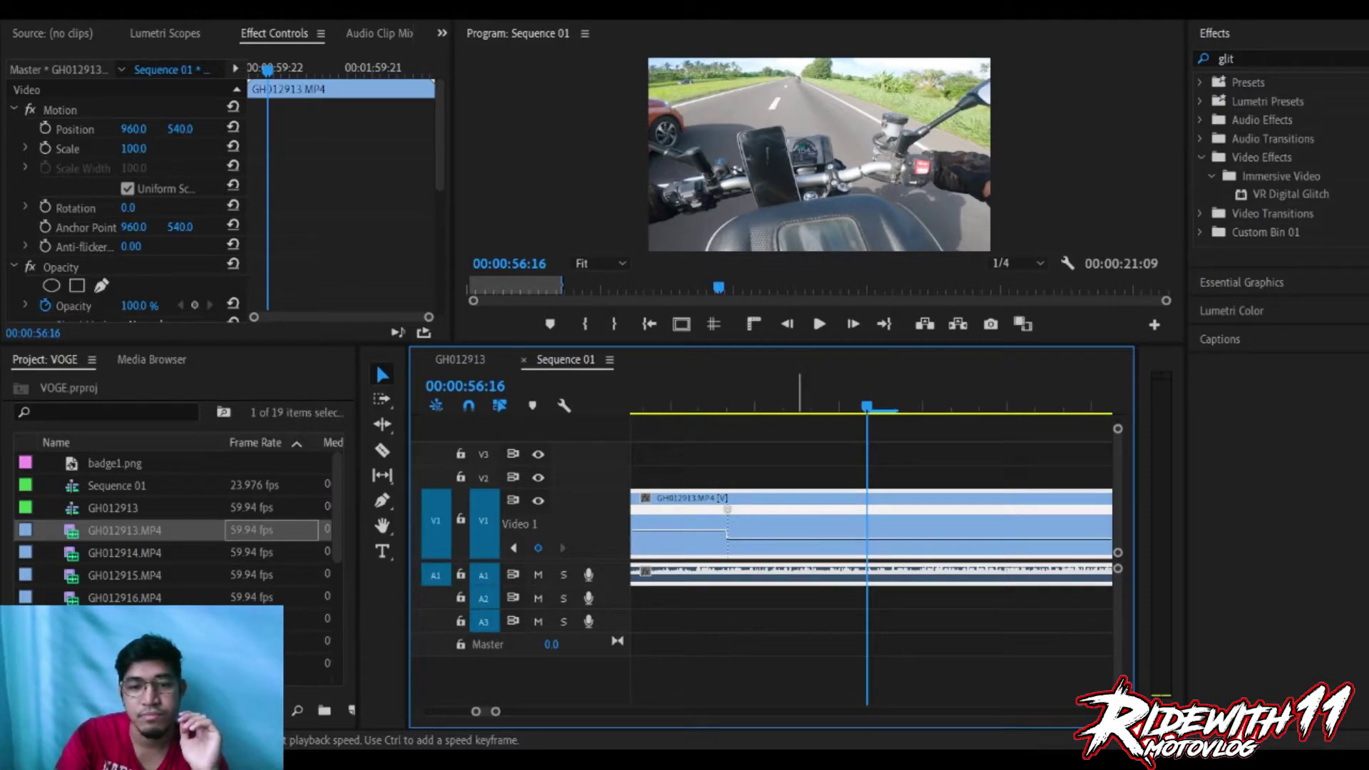
{"action": "left_click_drag", "start_coordinate": [798, 539], "coordinate": [798, 540]}
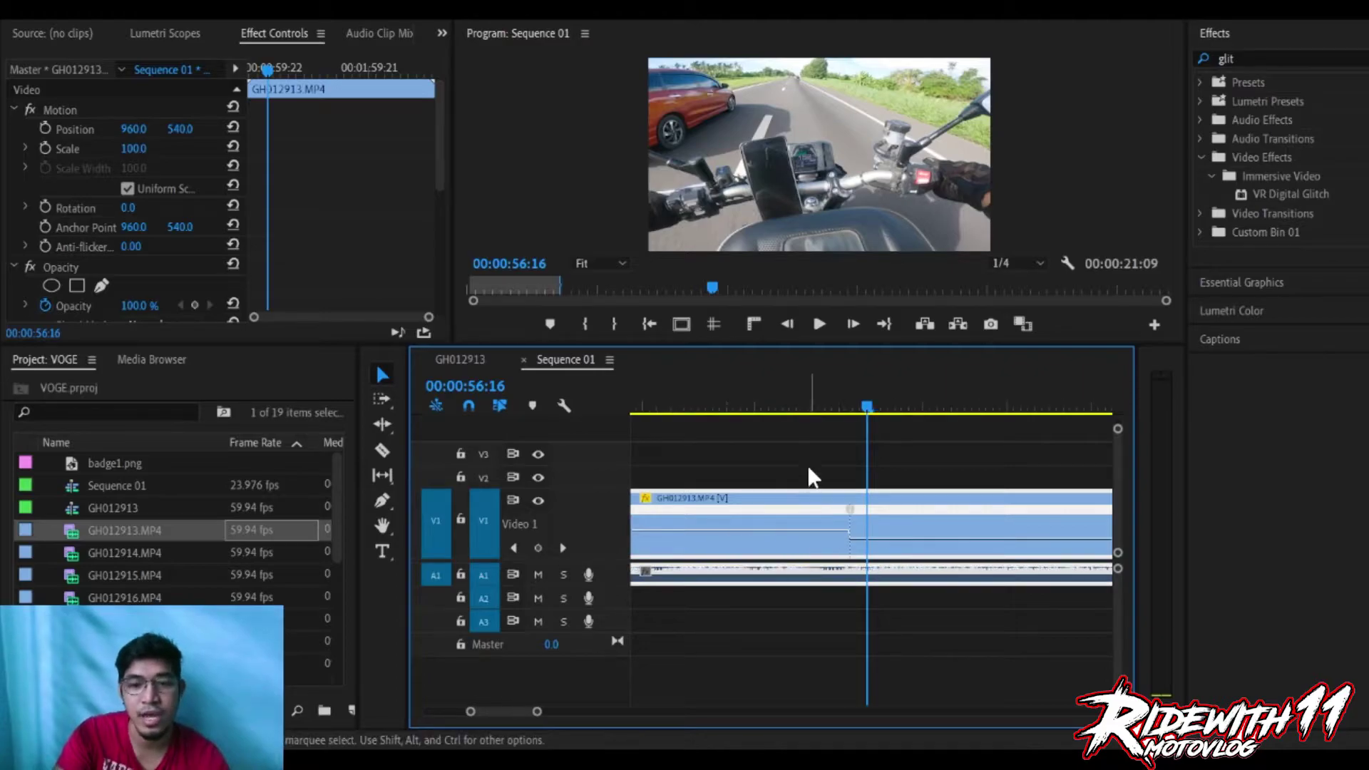
{"action": "key", "text": "minus"}
{"action": "key", "text": "Up"}
{"action": "key", "text": "space"}
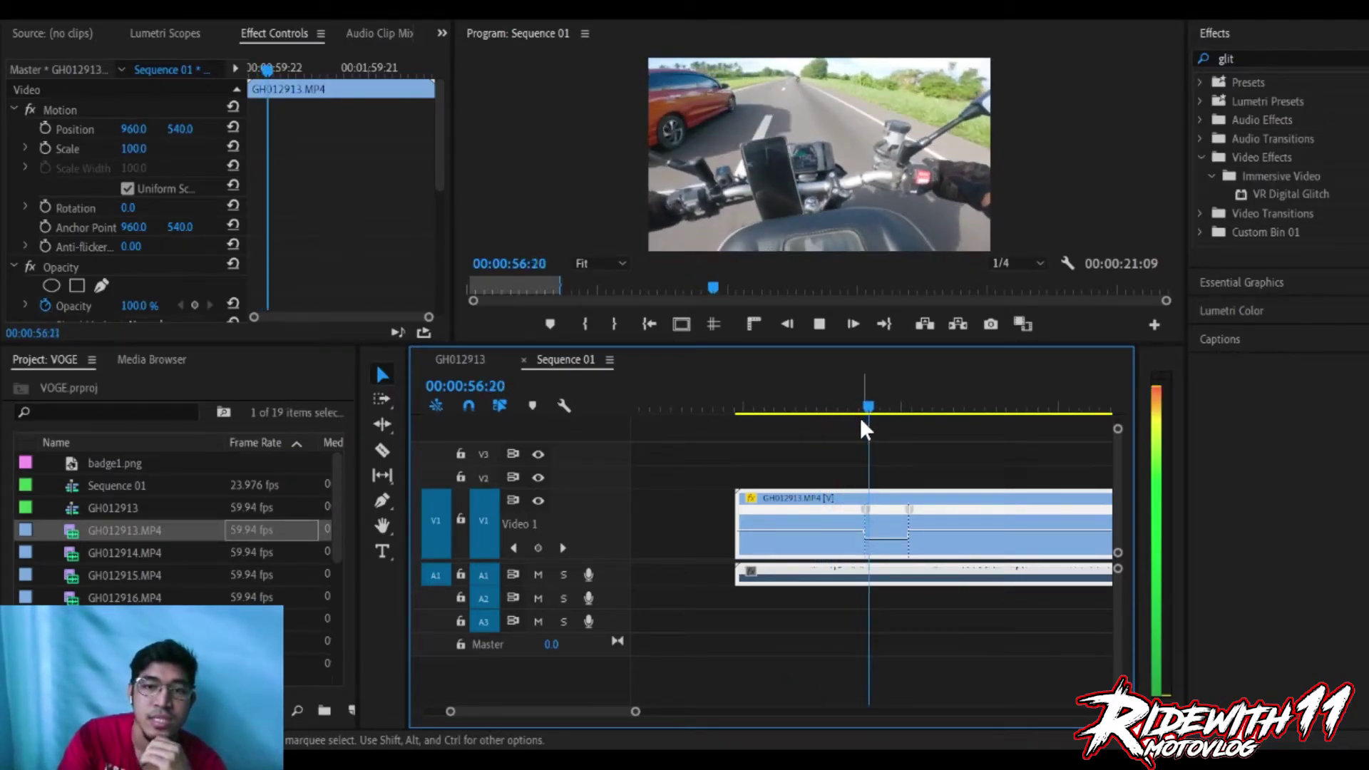
{"action": "key", "text": "space"}
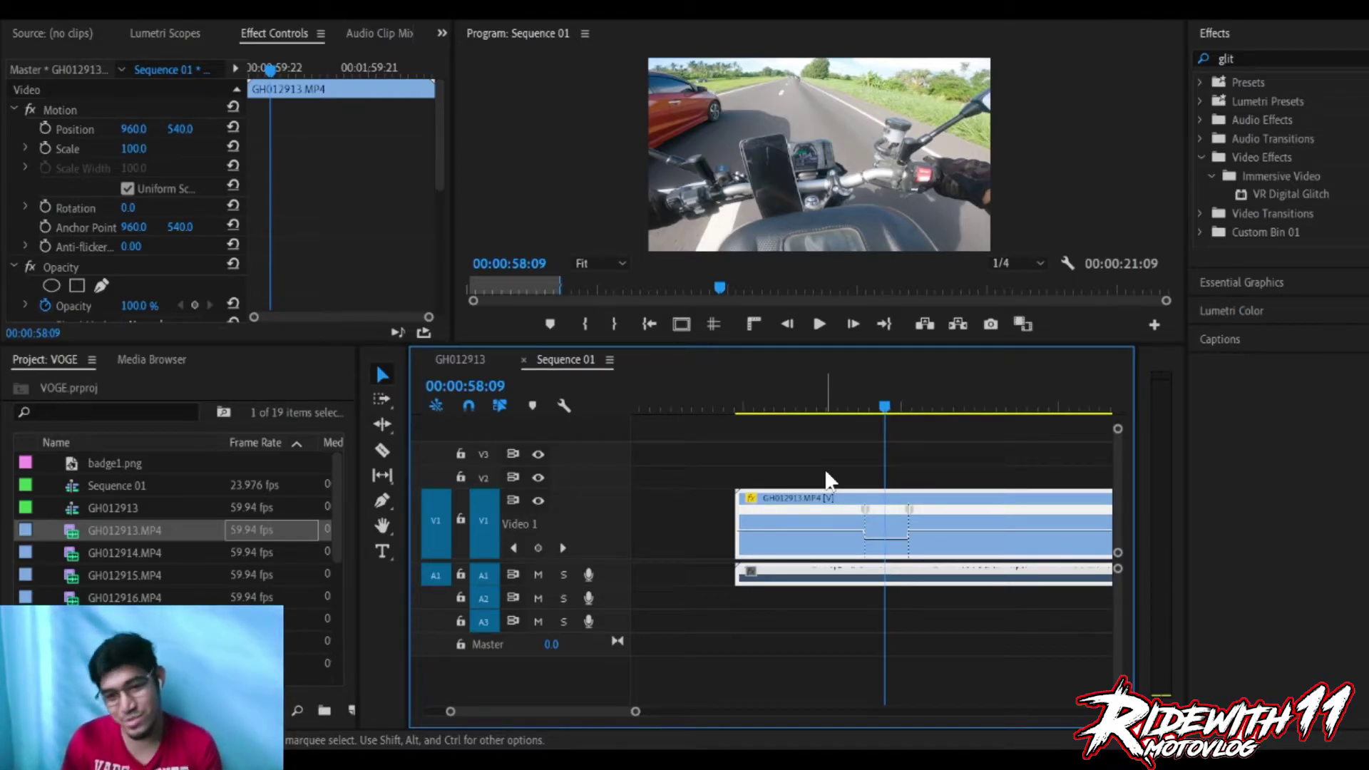
{"action": "left_click", "coordinate": [990, 456]}
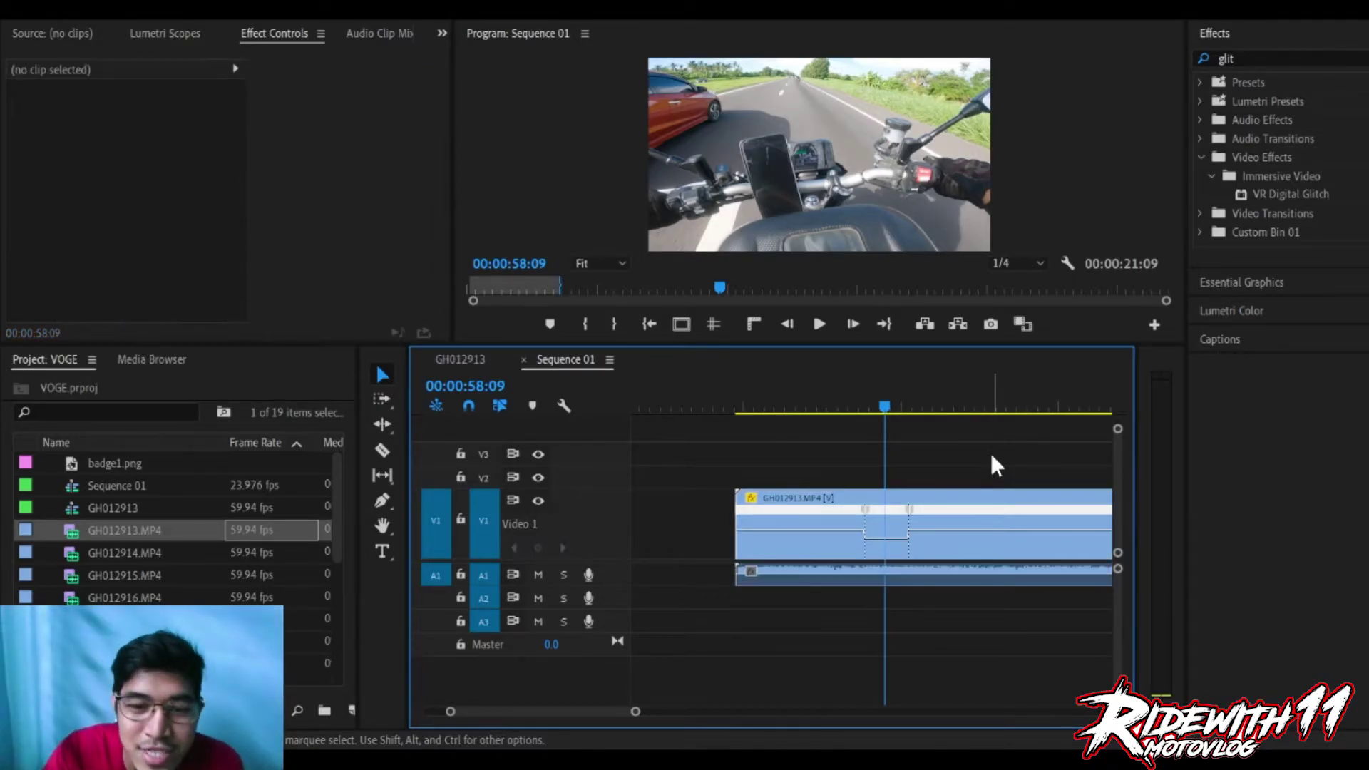
{"action": "left_click", "coordinate": [969, 528]}
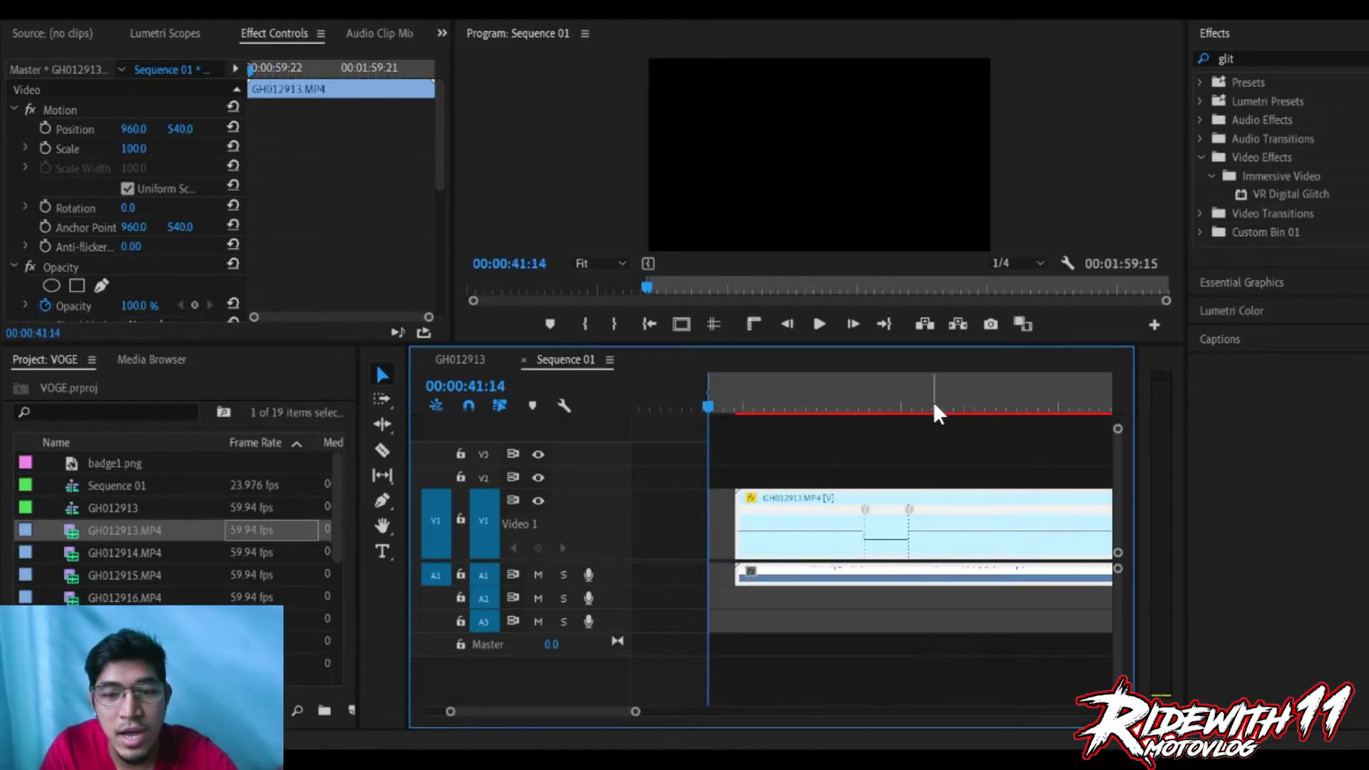
Set an out point at 00:01:04:09 and play the sequence to review the speed ramp.
{"action": "left_click", "coordinate": [948, 408]}
{"action": "key", "text": "o"}
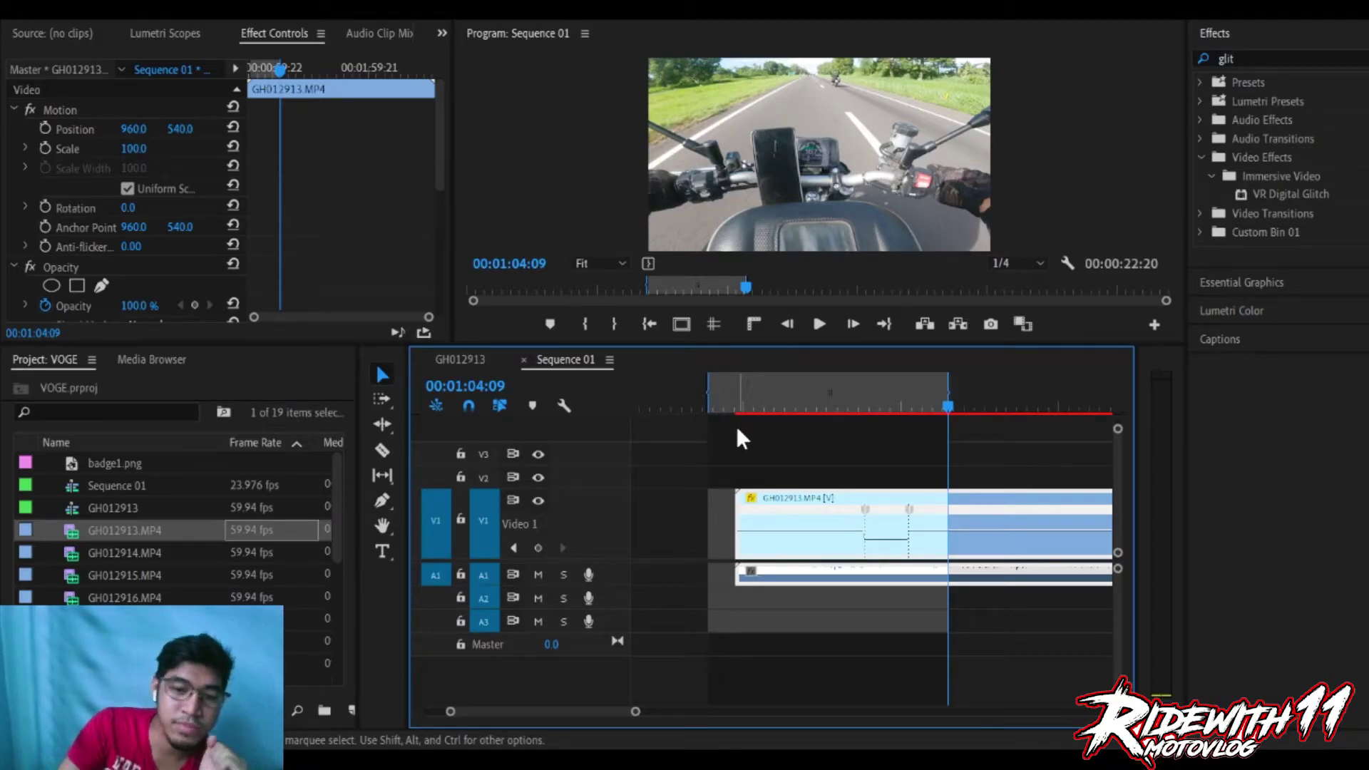
{"action": "key", "text": "ctrl+m"}
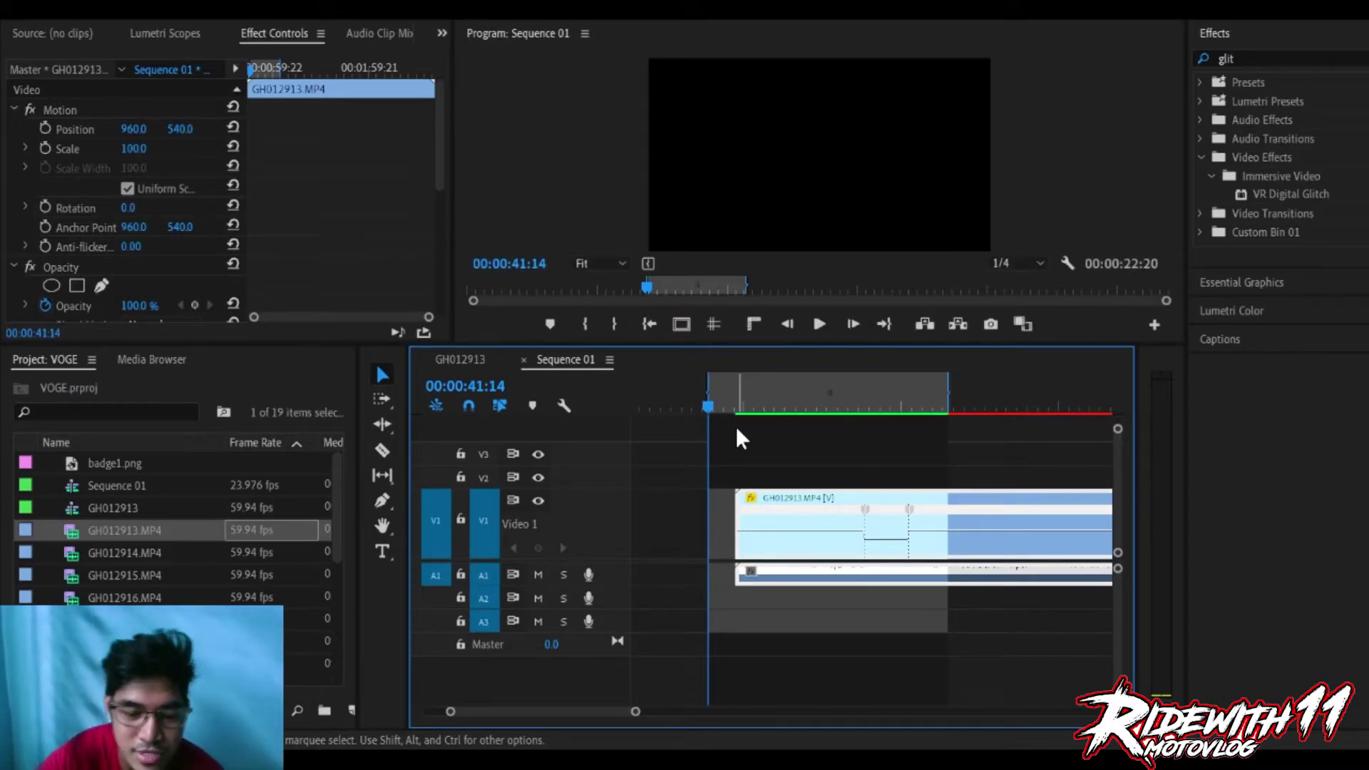
{"action": "key", "text": "space"}
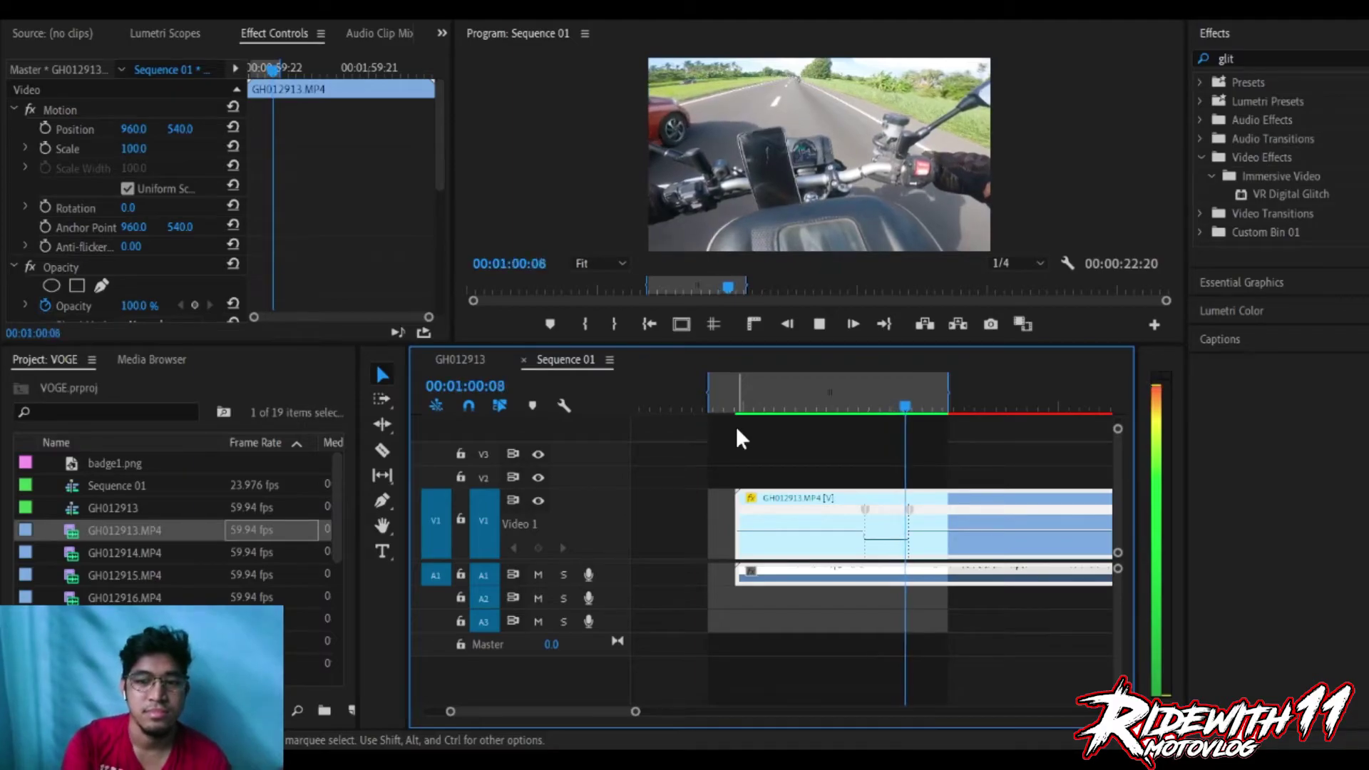
{"action": "key", "text": "space"}
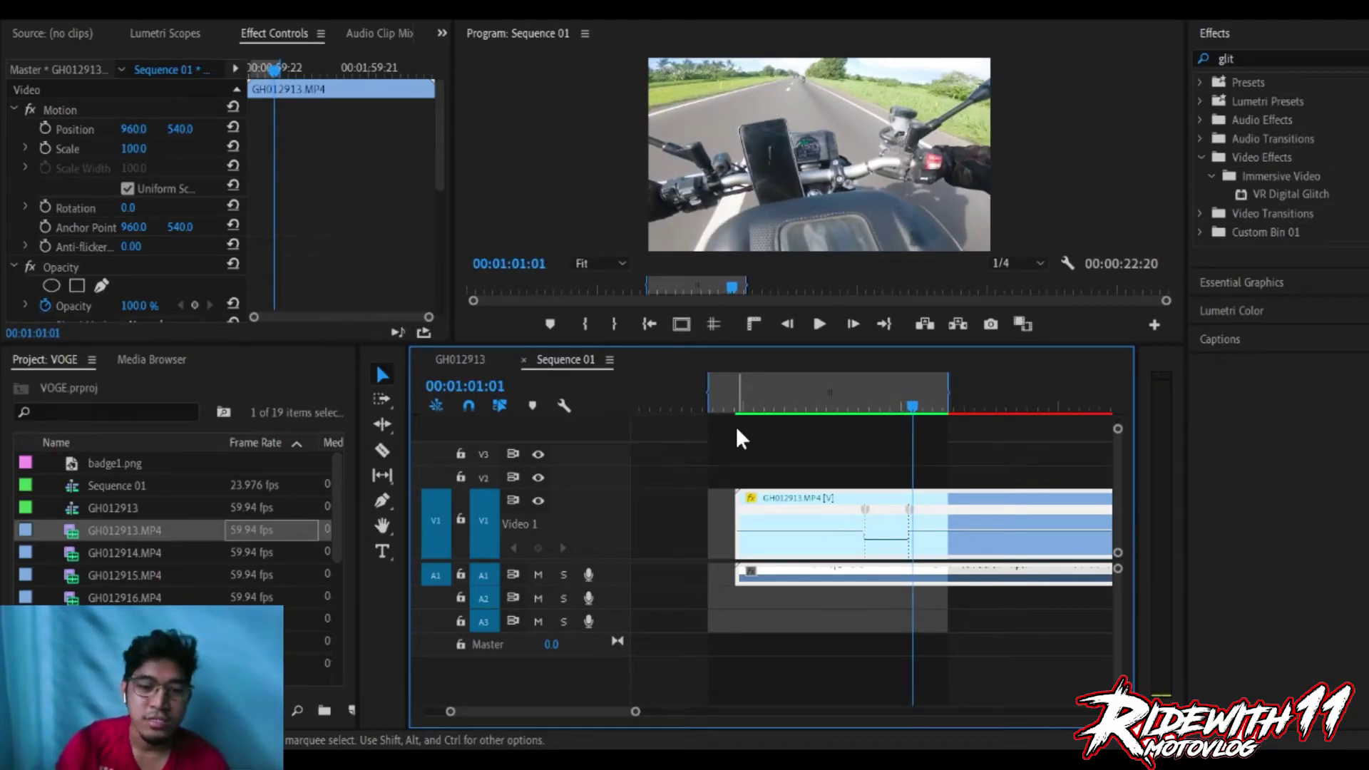
Expand Audio 1, unlink the clip's audio from video, and select the audio under the slow section.
{"action": "double_click", "coordinate": [603, 575]}
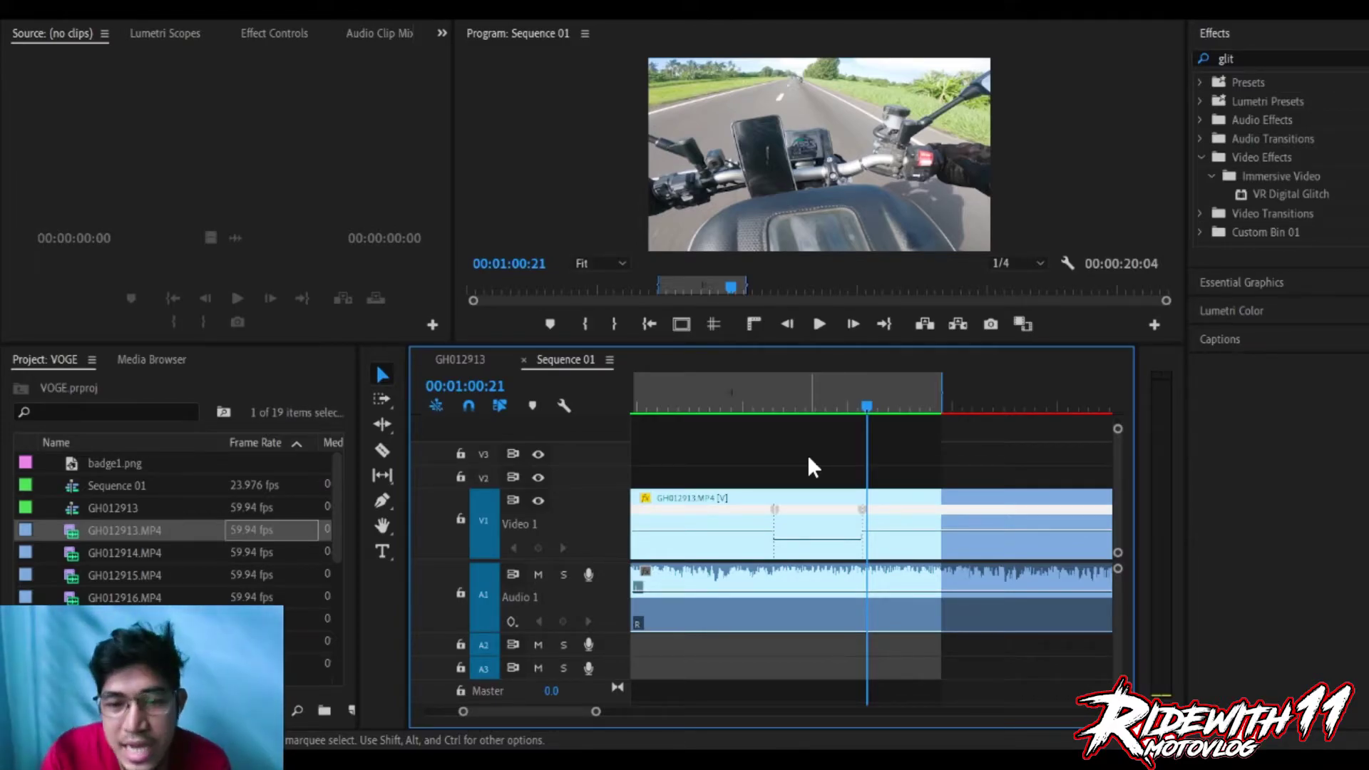
{"action": "left_click", "coordinate": [788, 410]}
{"action": "key", "text": "space"}
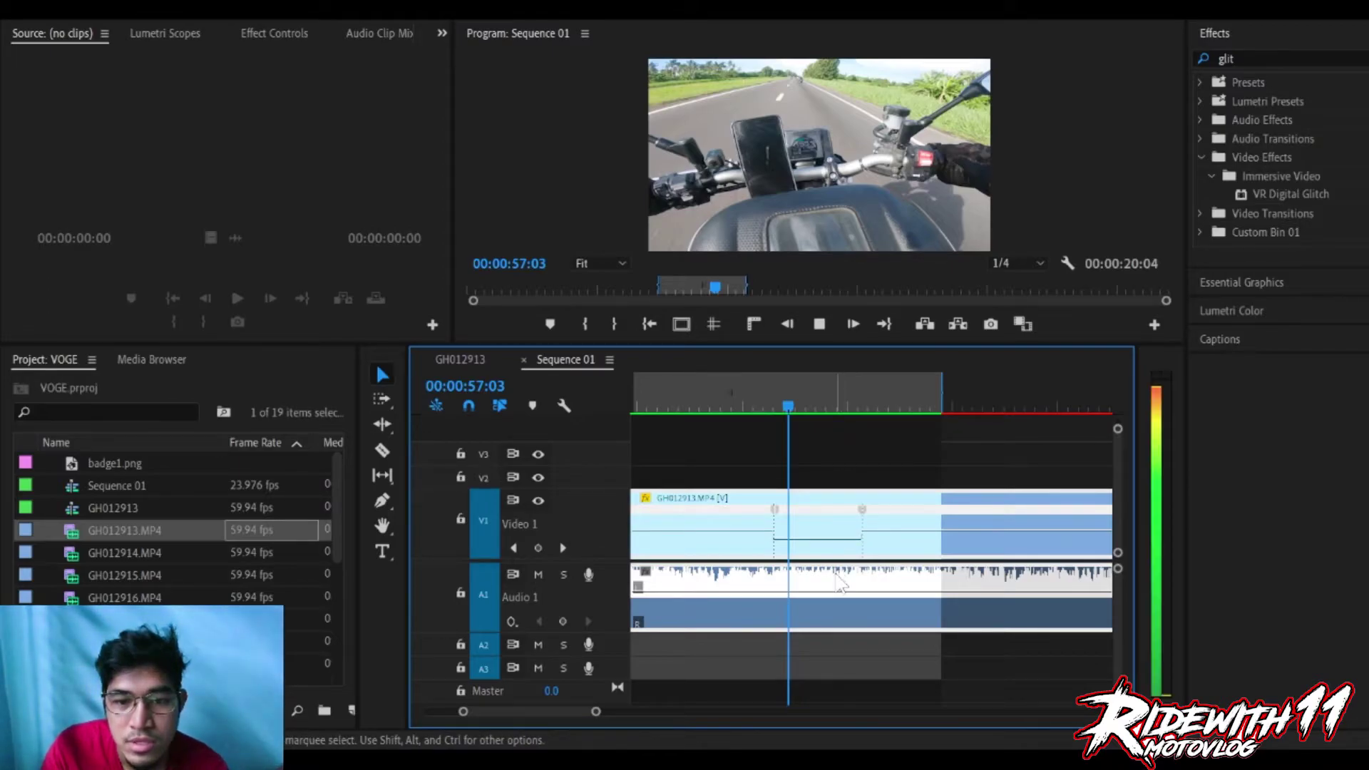
{"action": "key", "text": "space"}
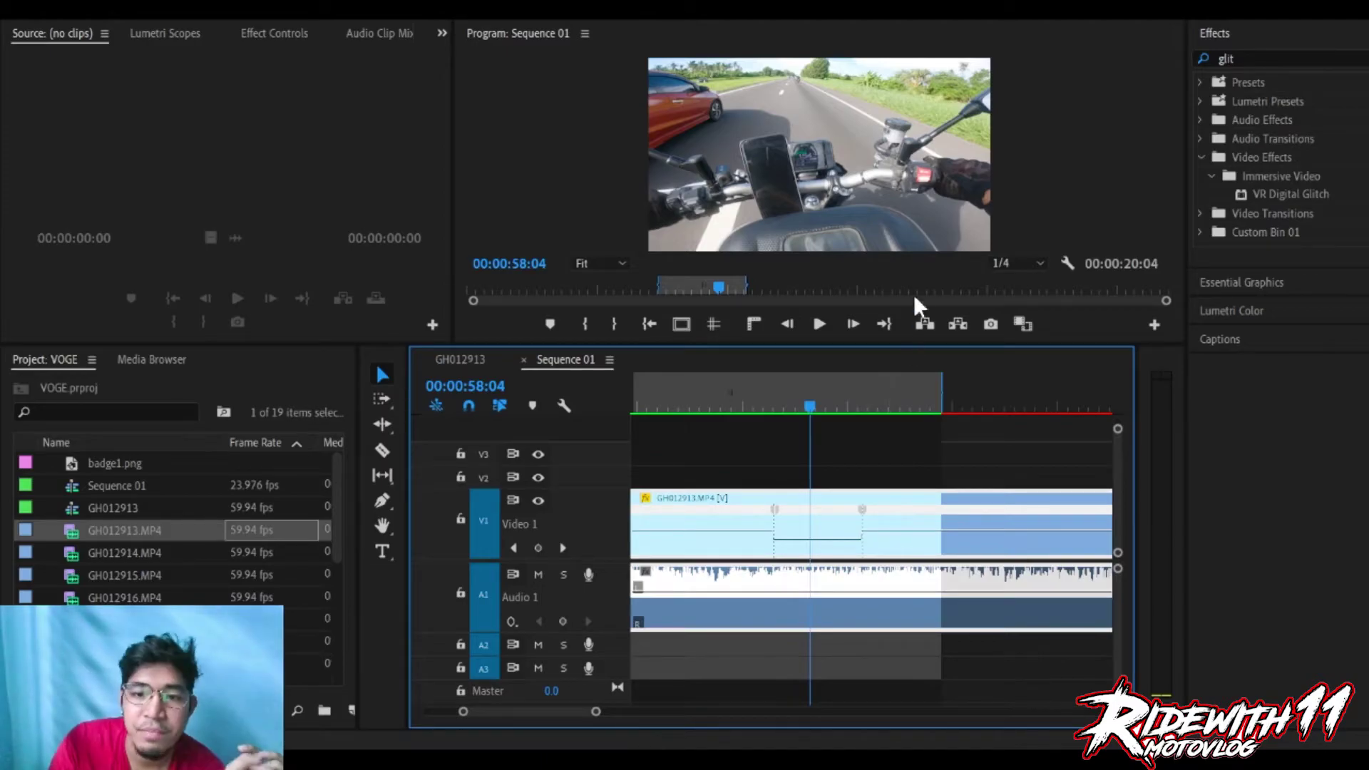
{"action": "key", "text": "ctrl+l"}
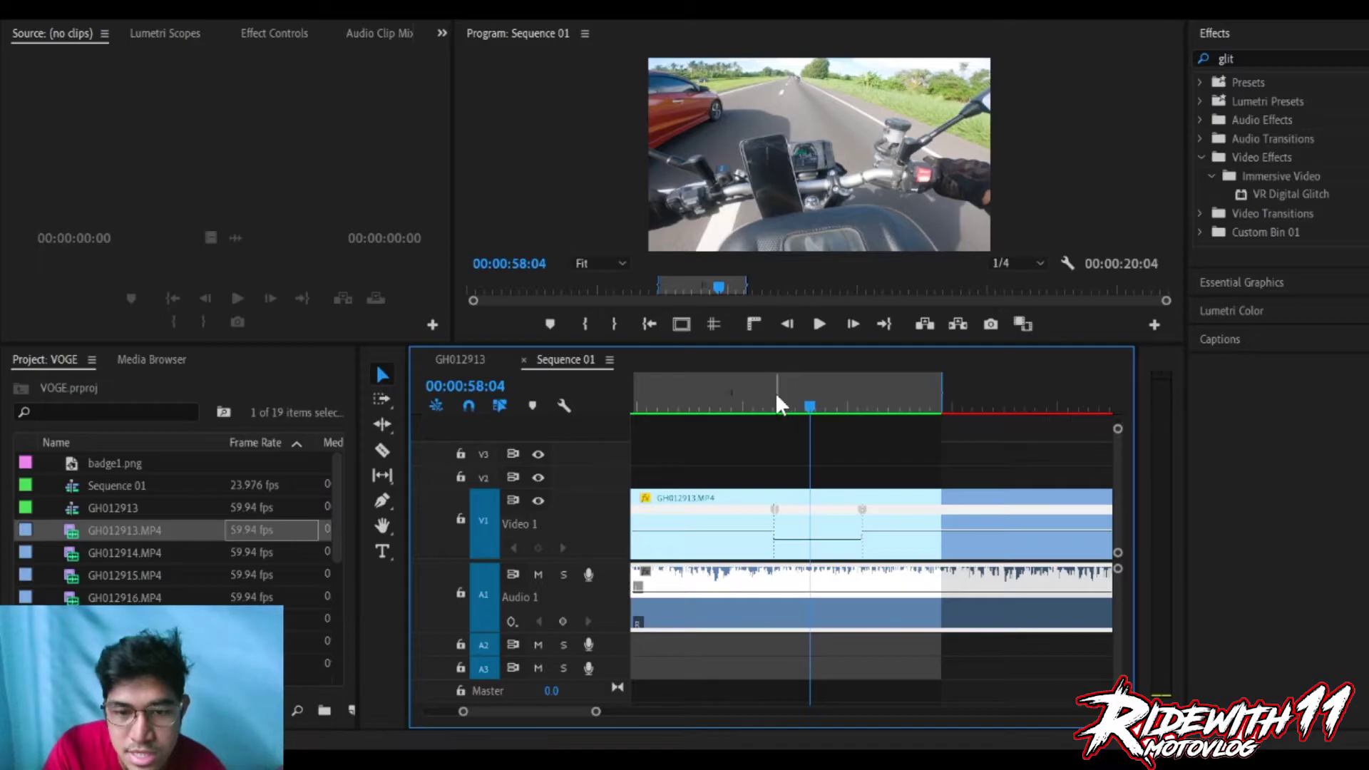
{"action": "key", "text": "="}
{"action": "left_click", "coordinate": [1027, 579]}
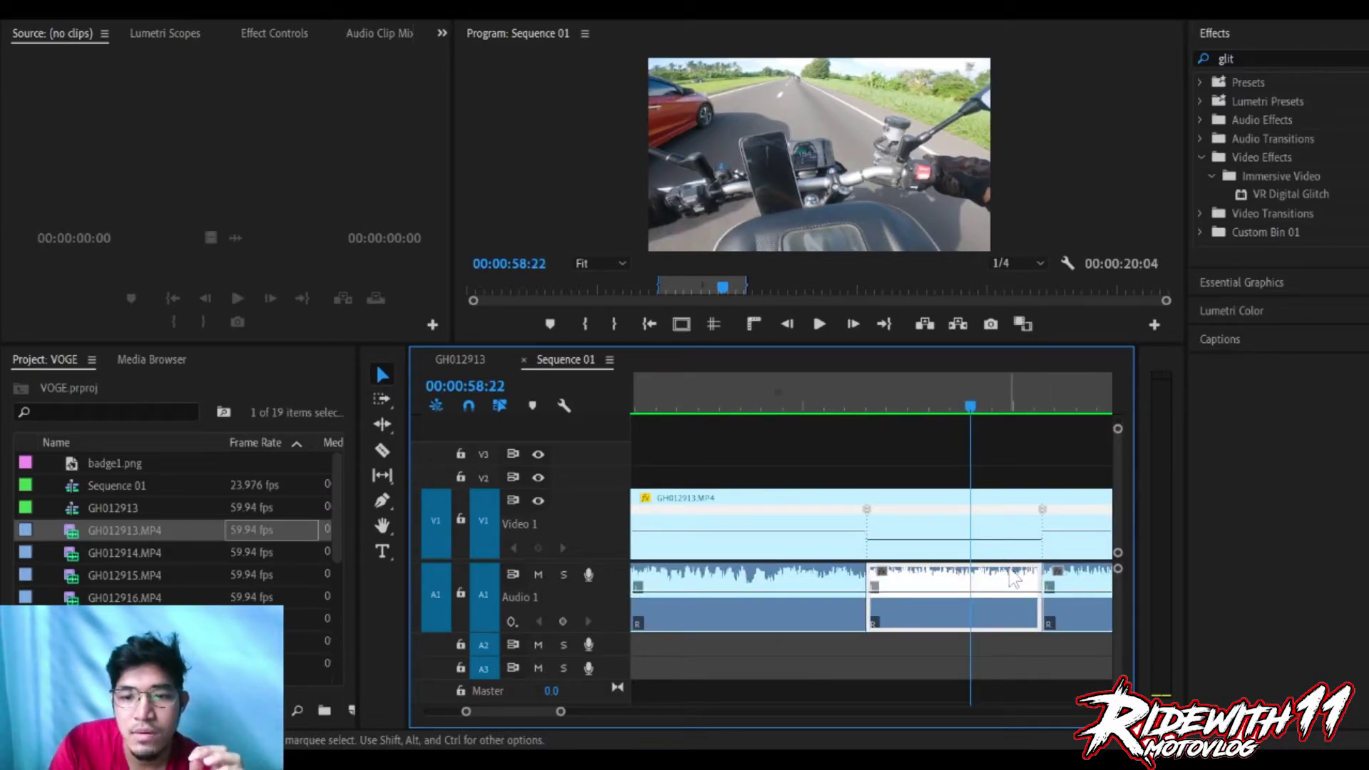
Delete the audio piece under the slow-motion section and play back to check the silent gap.
{"action": "key", "text": "Delete"}
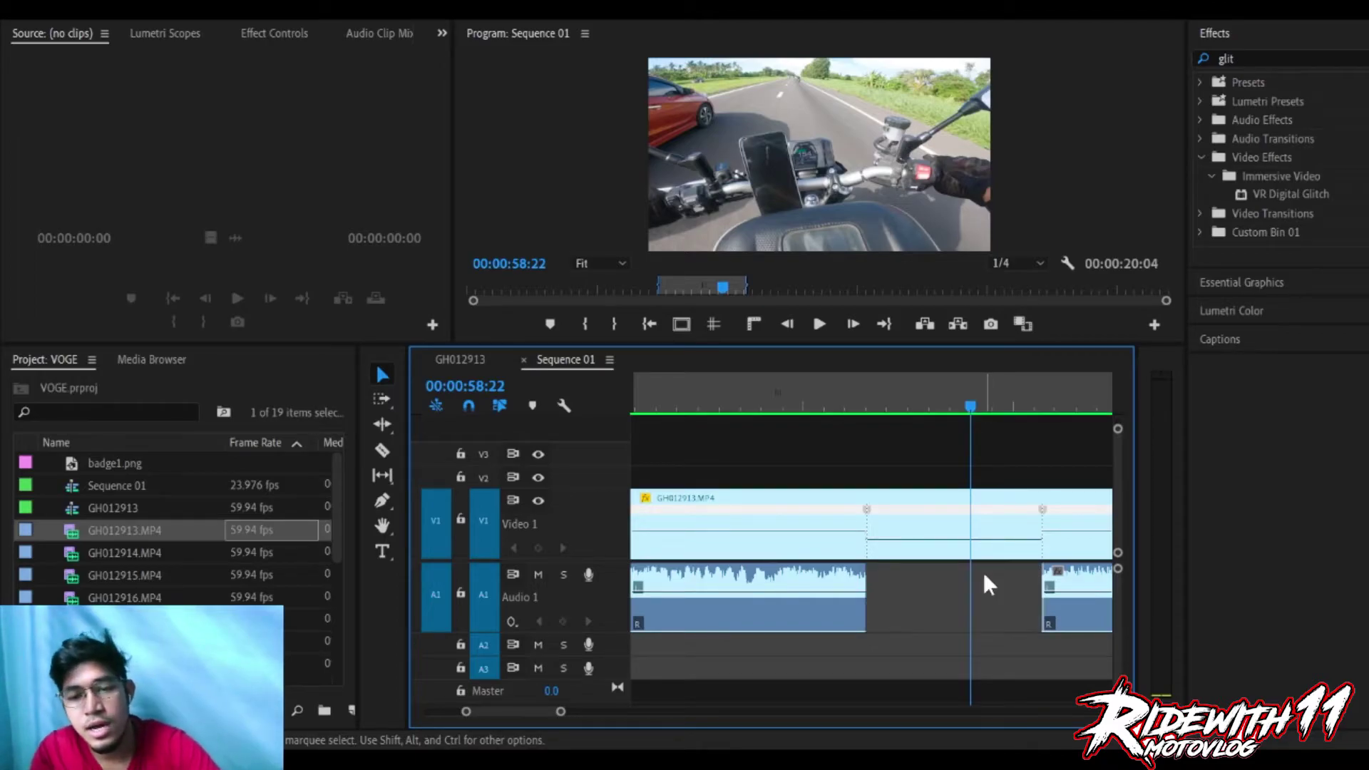
{"action": "key", "text": "space"}
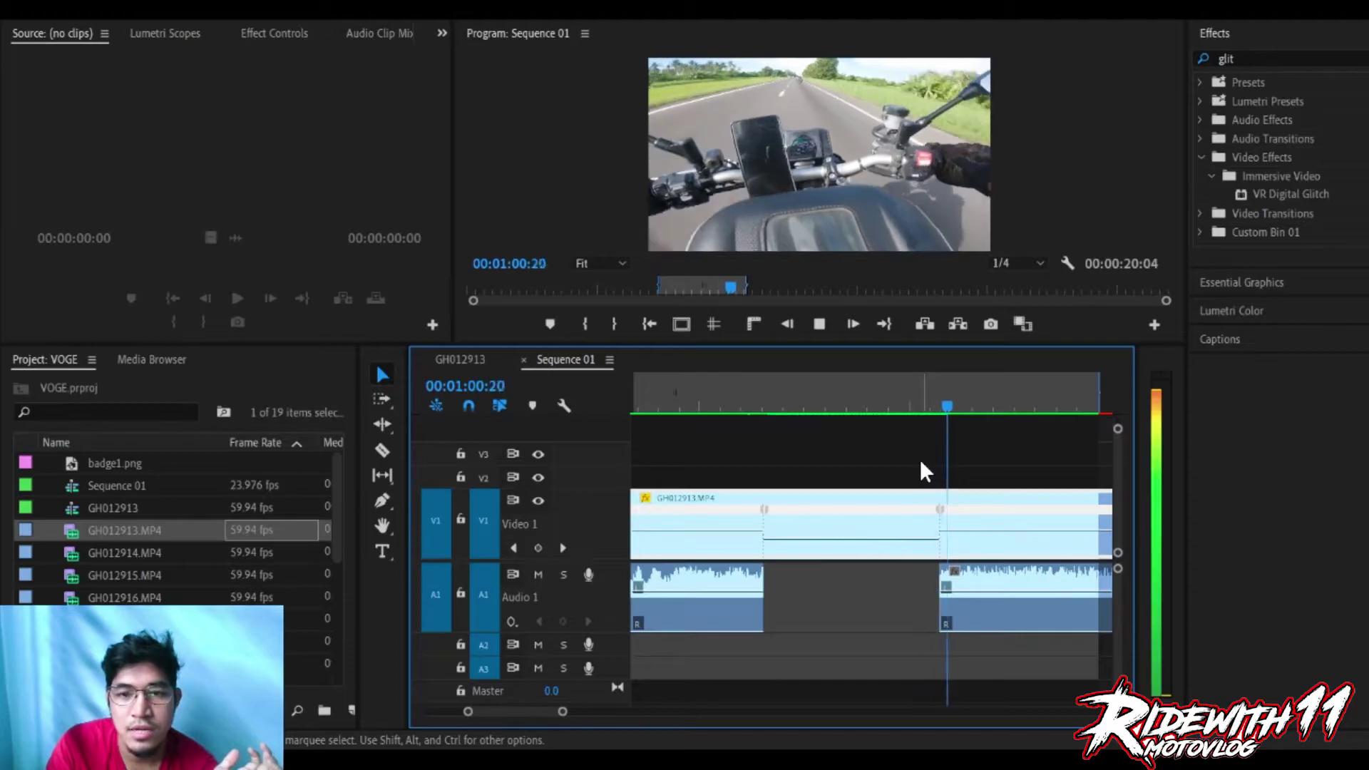
{"action": "key", "text": "space"}
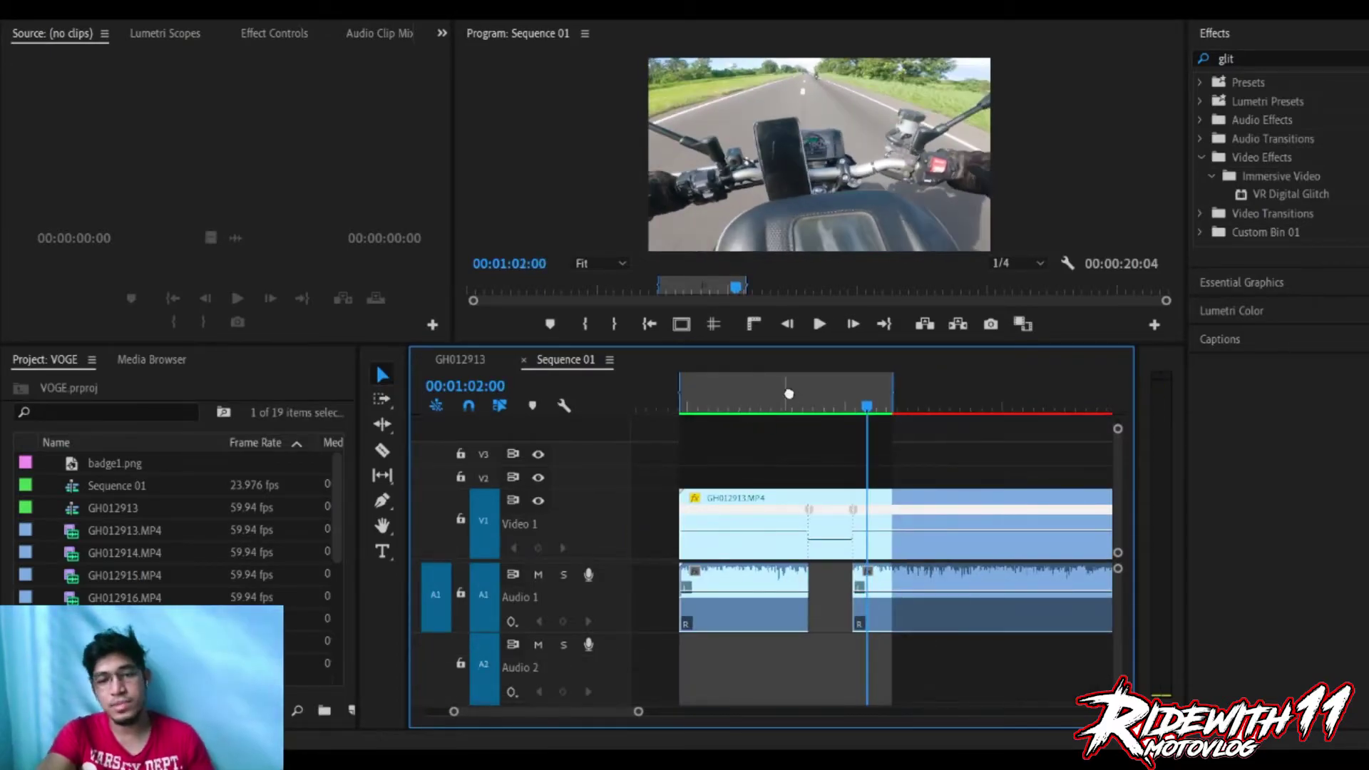
{"action": "left_click", "coordinate": [838, 590]}
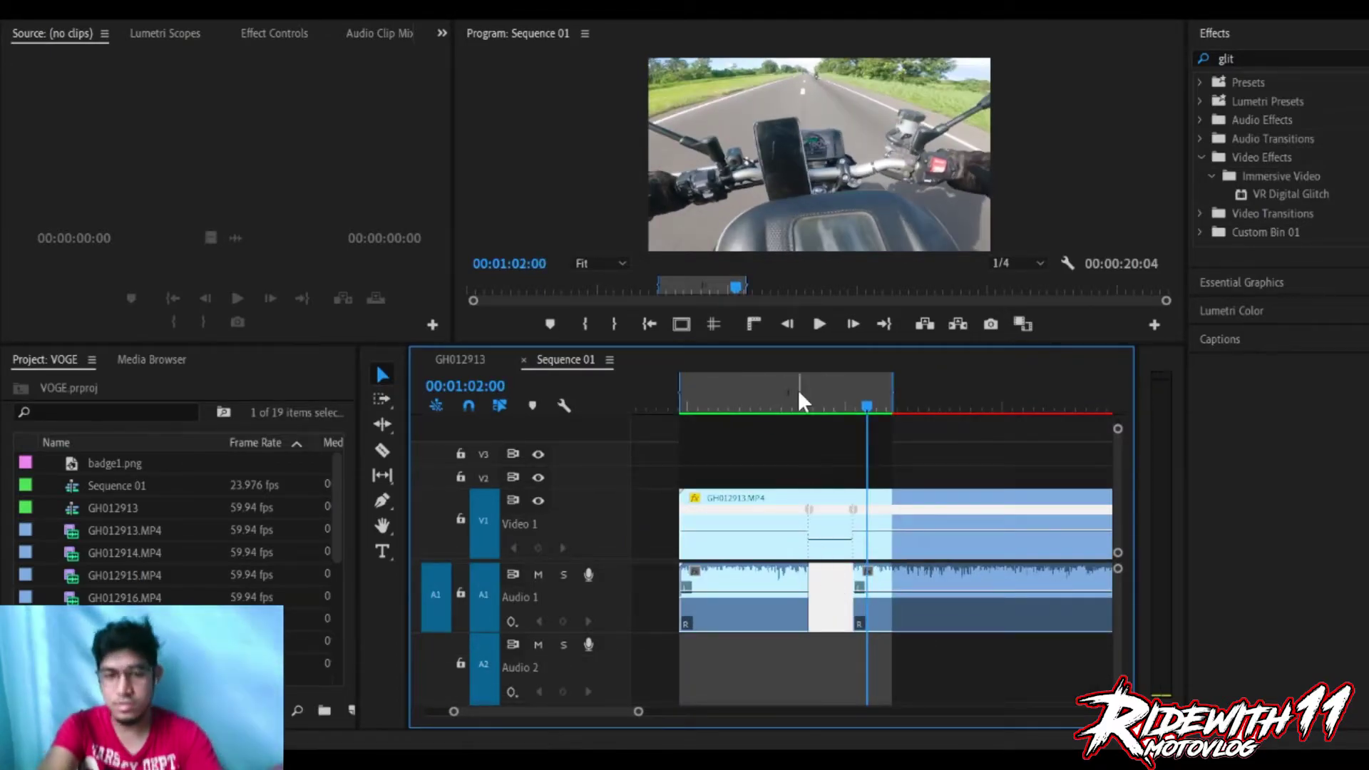
{"action": "left_click", "coordinate": [799, 408]}
{"action": "key", "text": "="}
{"action": "key", "text": "space"}
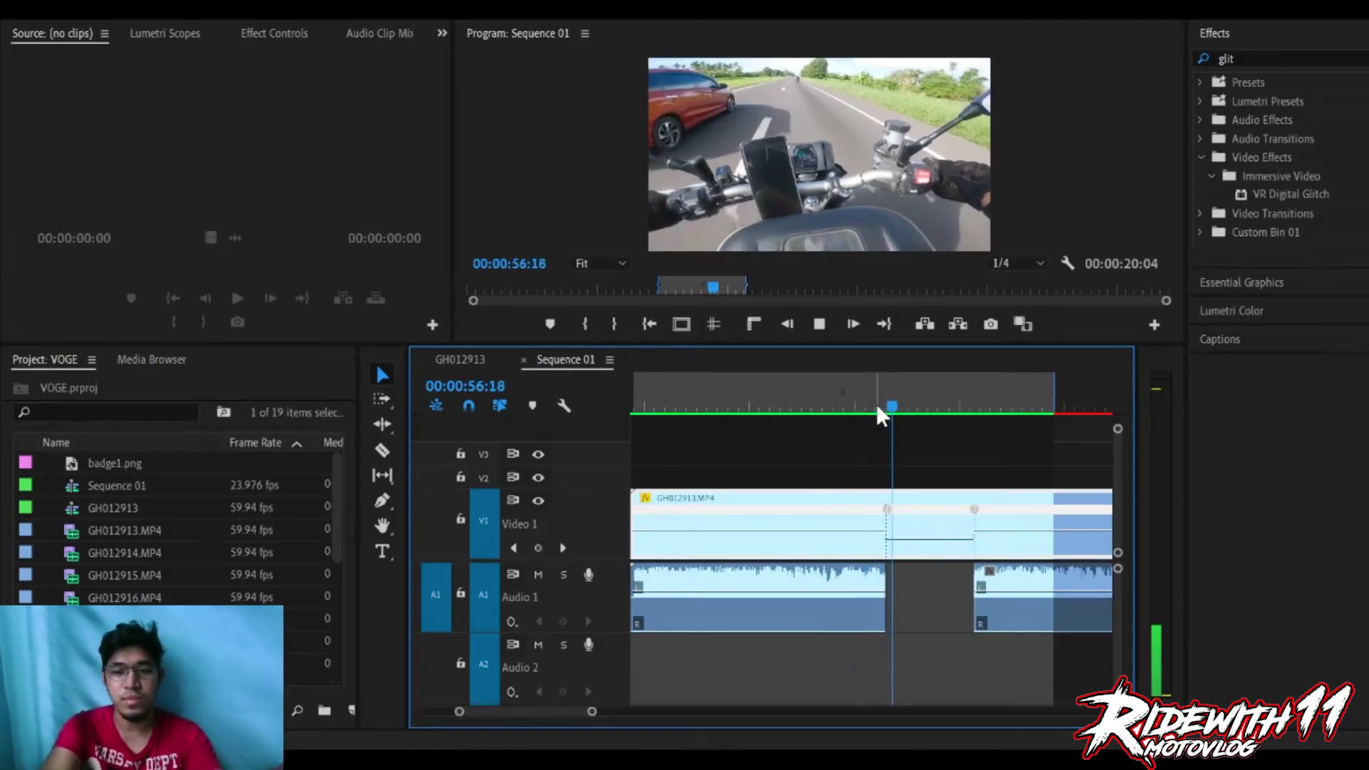
{"action": "key", "text": "space"}
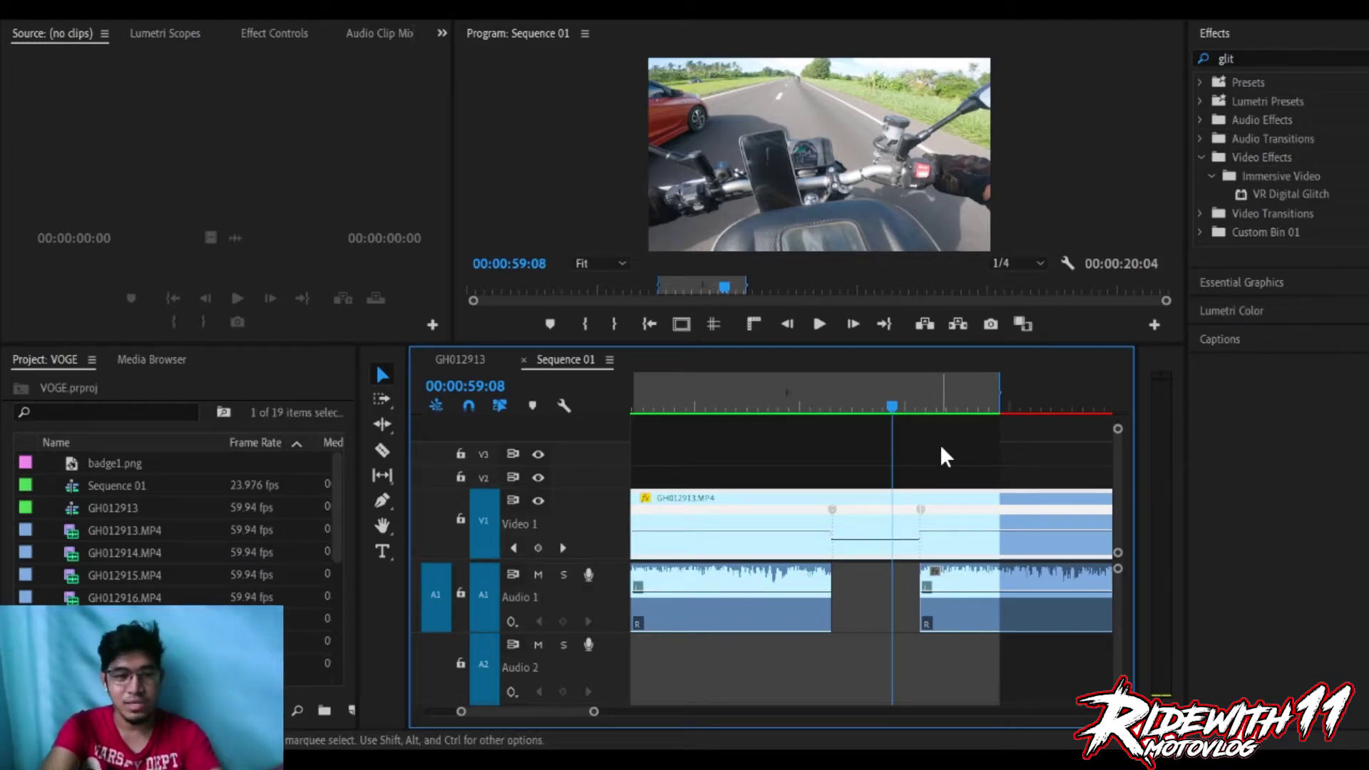
{"action": "scroll", "coordinate": [941, 449], "scroll_direction": "down", "scroll_amount": 2}
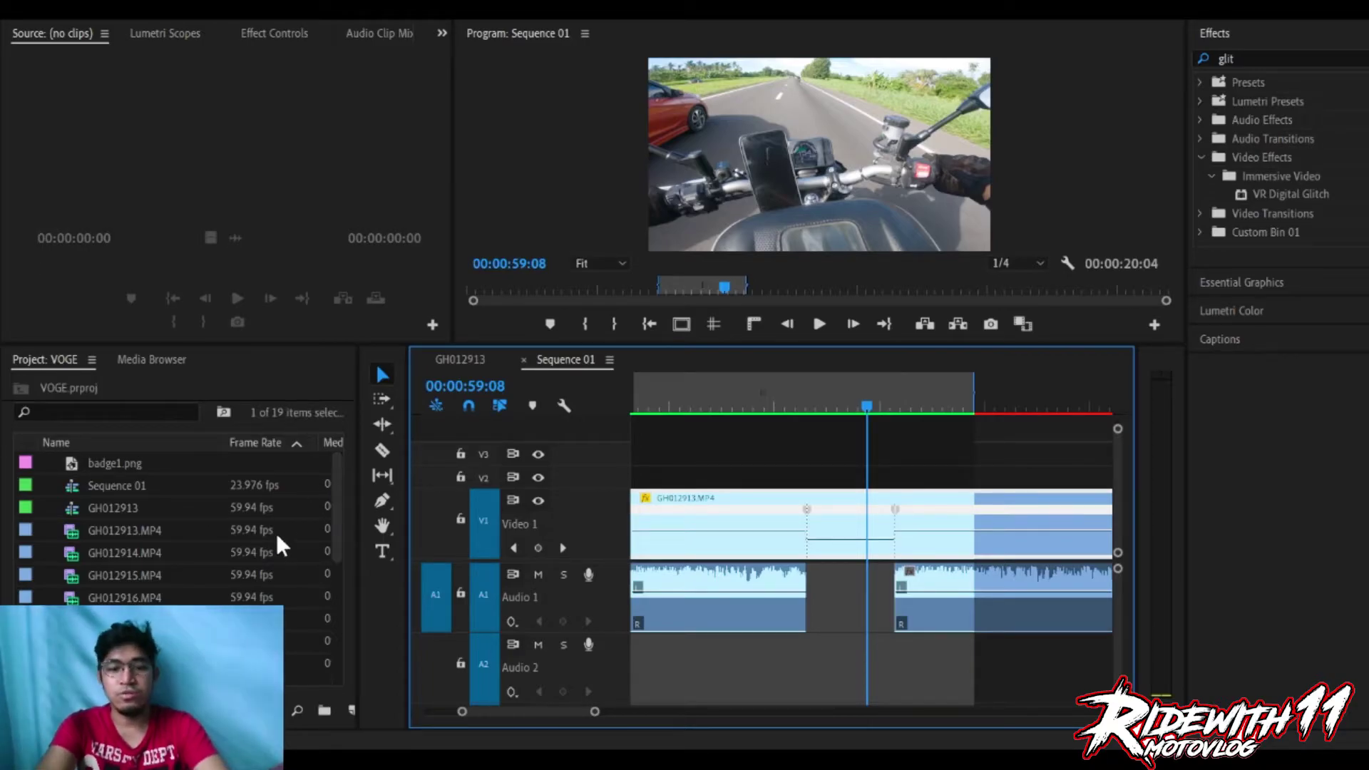
{"action": "scroll", "coordinate": [278, 534], "scroll_direction": "down", "scroll_amount": 3}
Place the Slow Motion Sound Effect on Audio 2 and trim its silent head to the playhead.
{"action": "scroll", "coordinate": [280, 536], "scroll_direction": "down", "scroll_amount": 1}
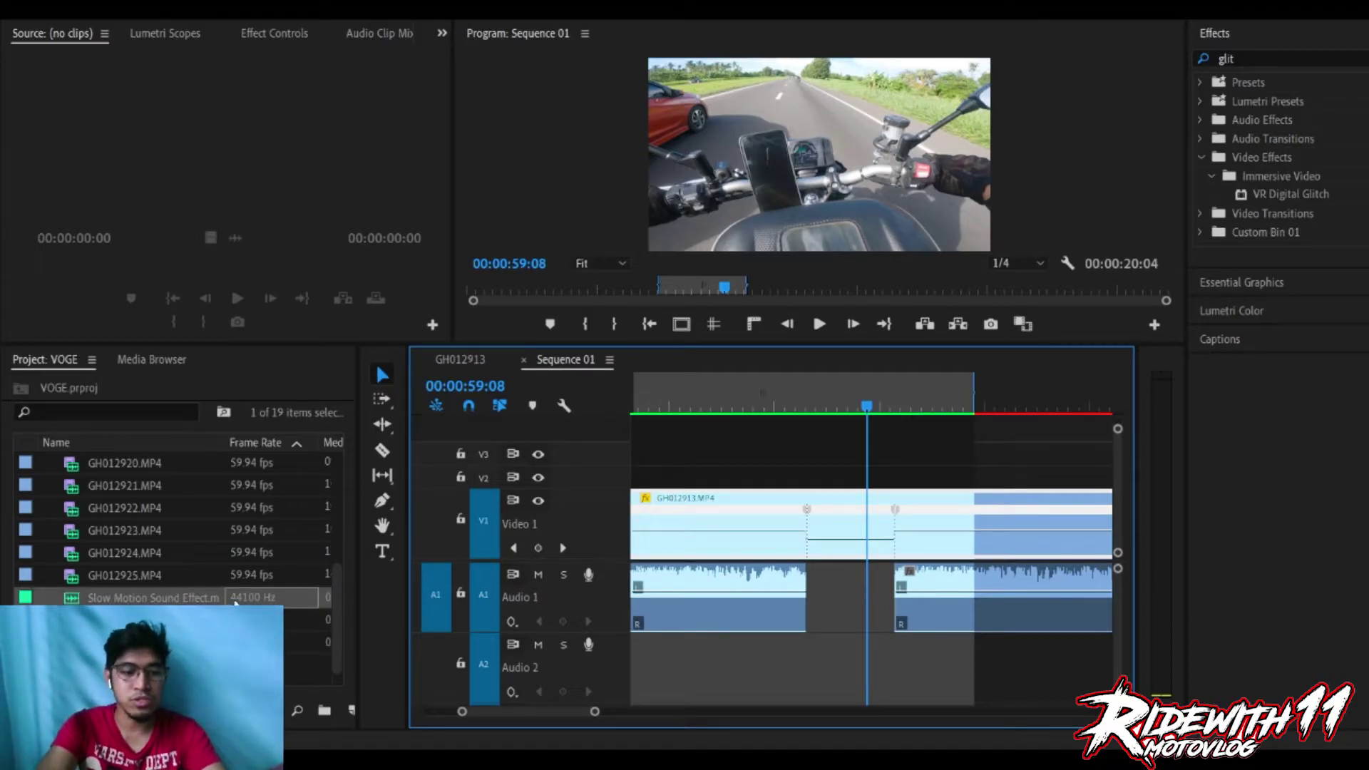
{"action": "left_click_drag", "start_coordinate": [182, 601], "coordinate": [797, 665]}
{"action": "key", "text": "="}
{"action": "key", "text": "="}
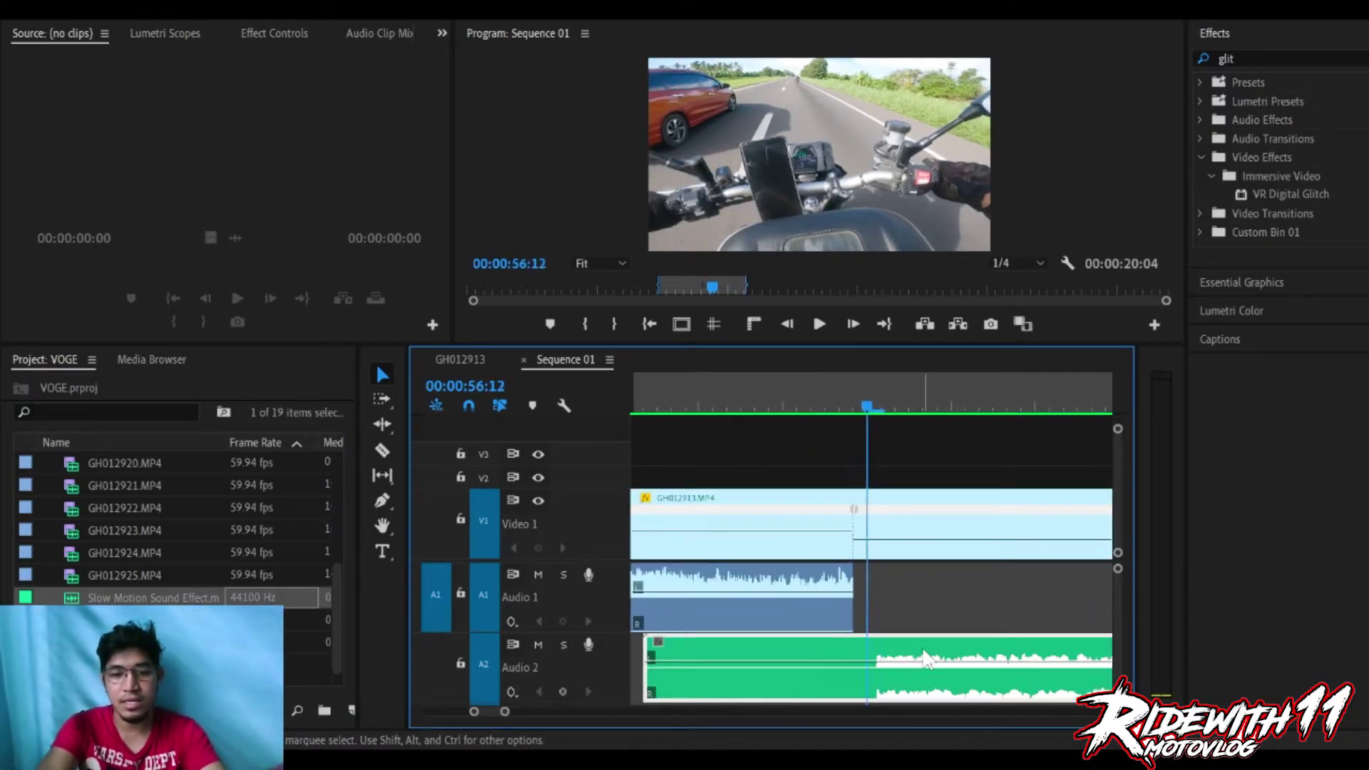
{"action": "key", "text": "ctrl+alt+q"}
{"action": "key", "text": "minus"}
{"action": "key", "text": "minus"}
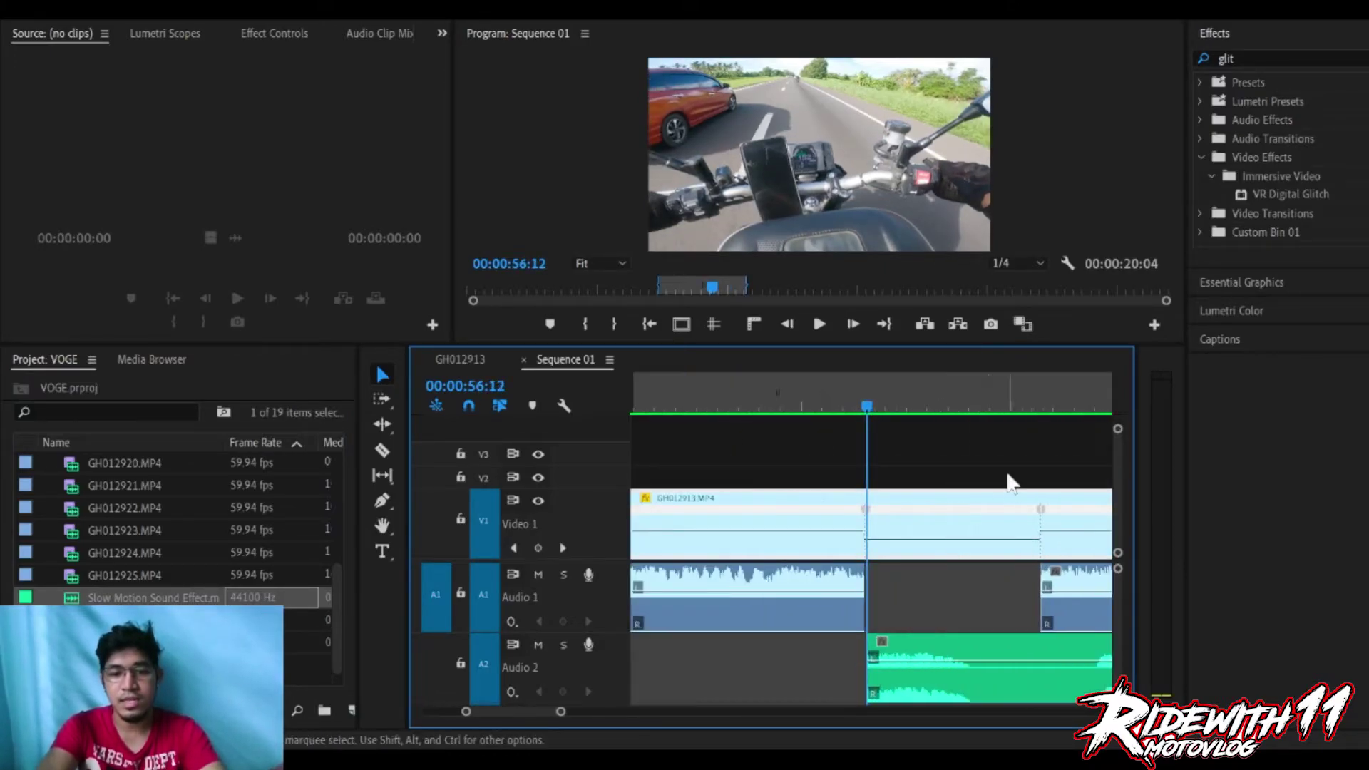
{"action": "left_click", "coordinate": [962, 397]}
{"action": "key", "text": "equal"}
{"action": "key", "text": "space"}
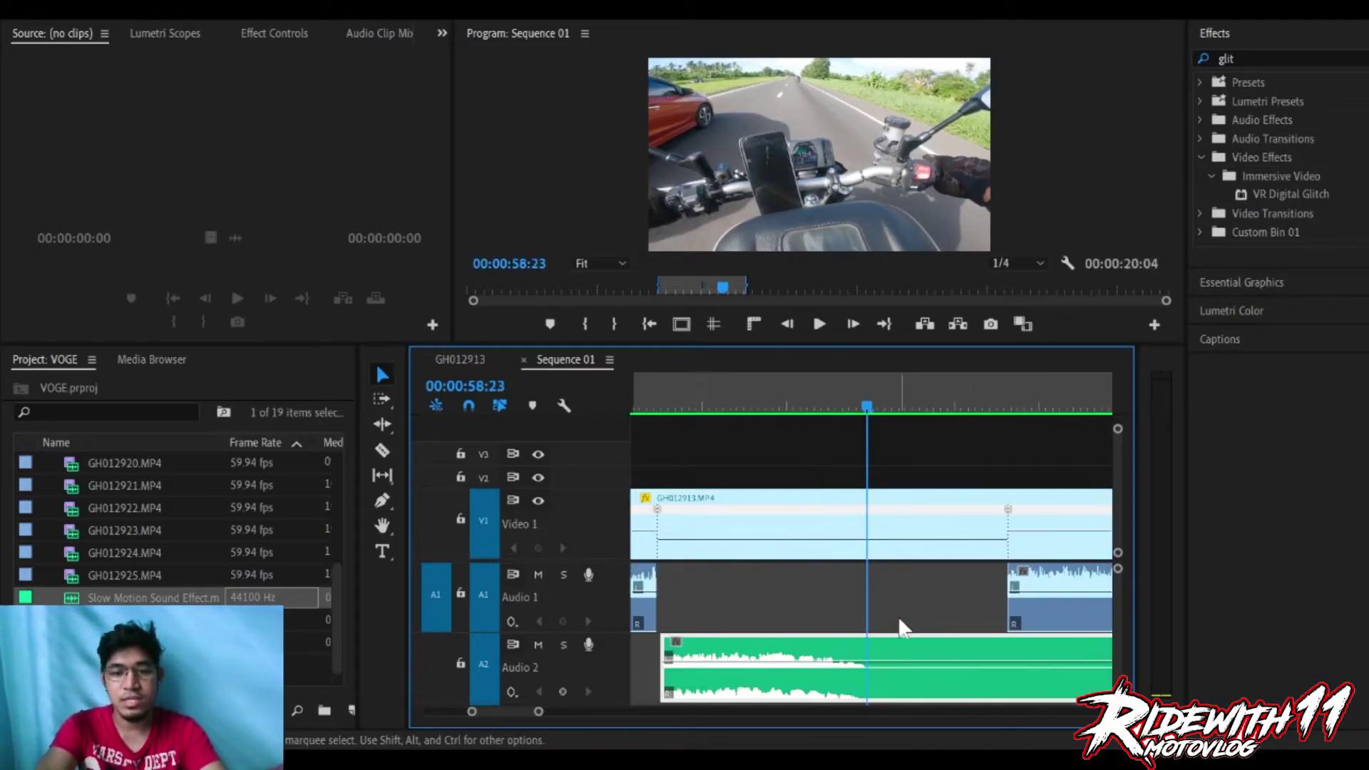
Slide the sound effect earlier to start at the Audio 1 gap, then preview it.
{"action": "left_click", "coordinate": [685, 410]}
{"action": "key", "text": "equal"}
{"action": "key", "text": "equal"}
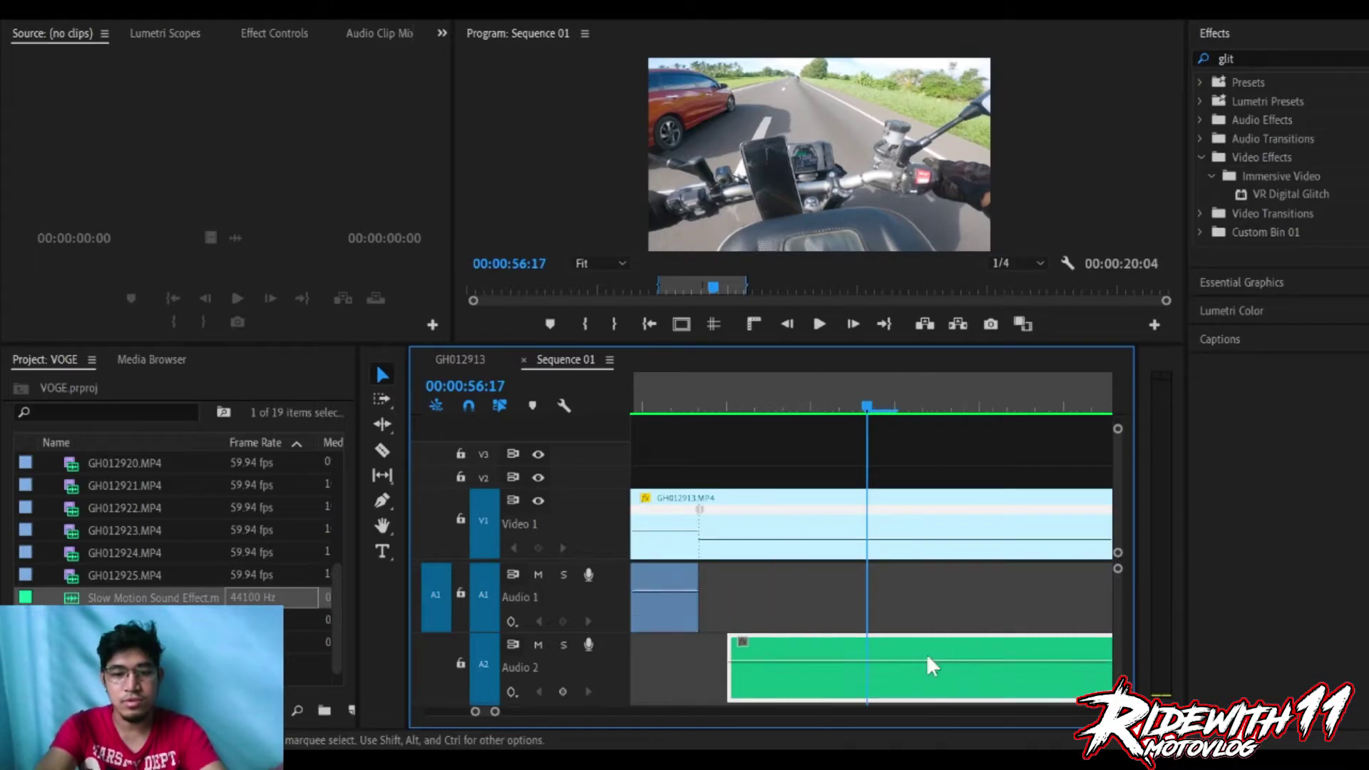
{"action": "left_click_drag", "start_coordinate": [913, 655], "coordinate": [887, 649]}
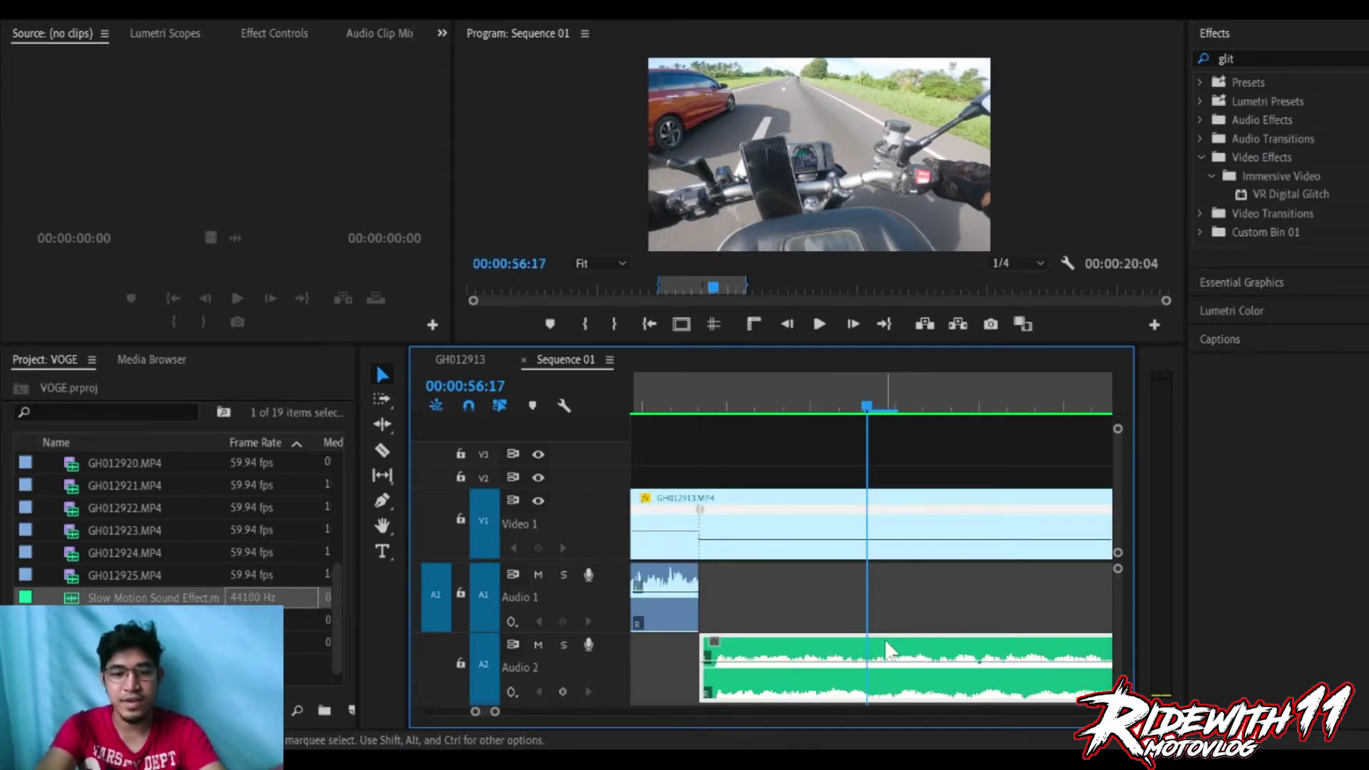
{"action": "left_click", "coordinate": [699, 410]}
{"action": "key", "text": "minus"}
{"action": "key", "text": "minus"}
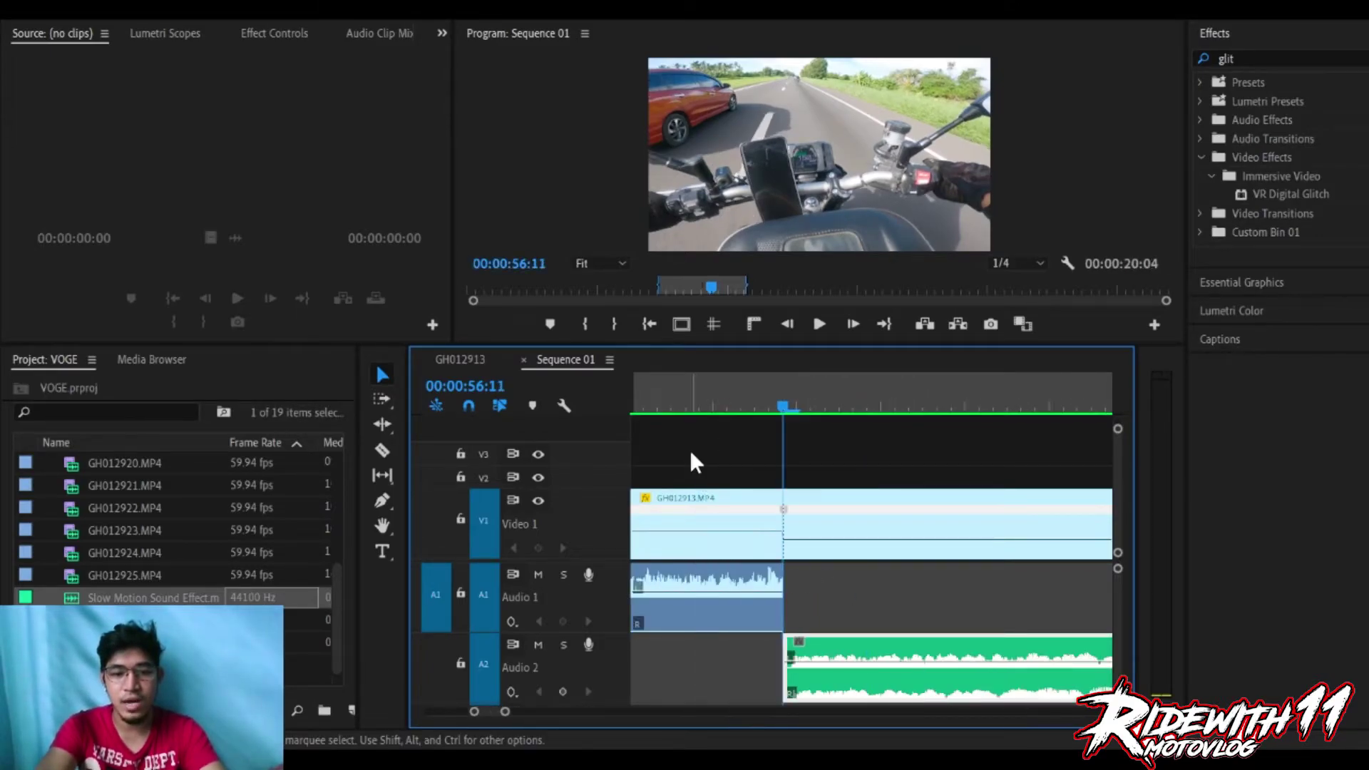
{"action": "key", "text": "minus"}
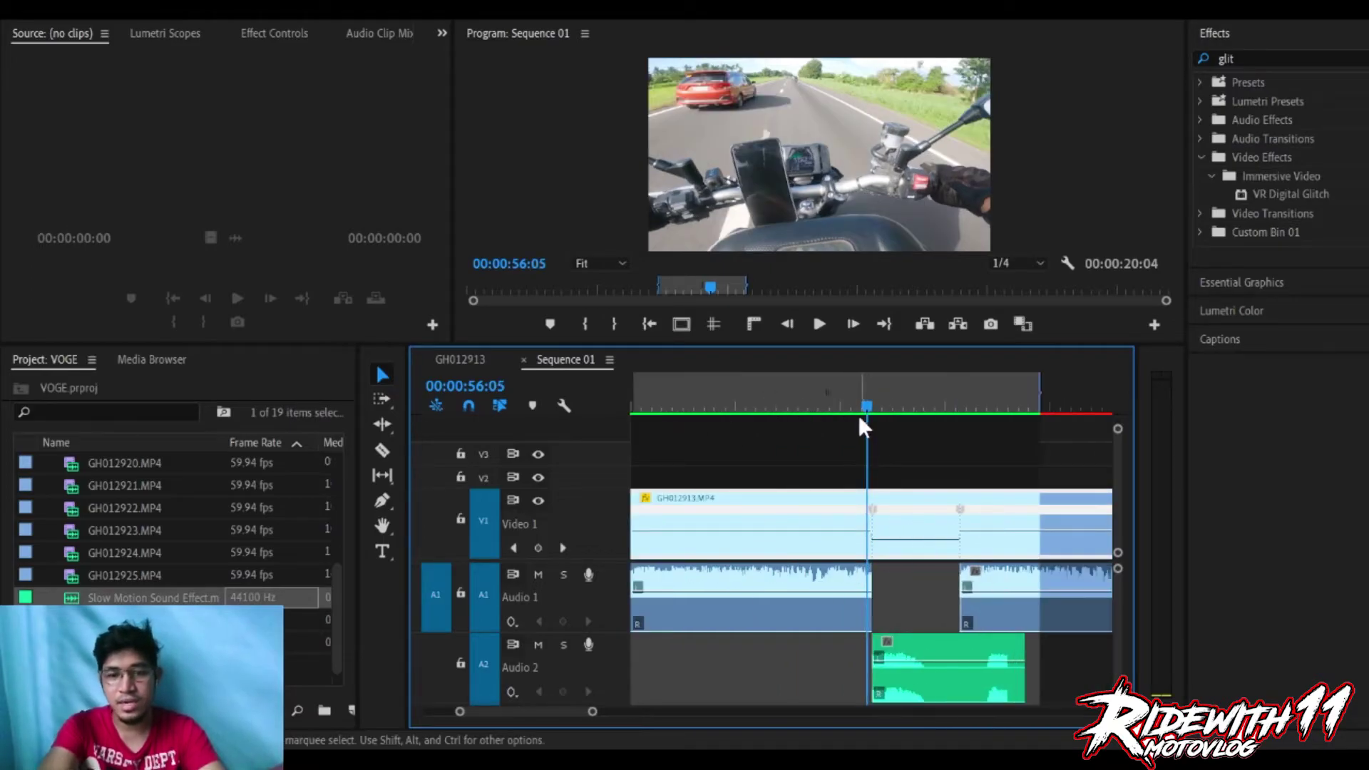
{"action": "left_click", "coordinate": [847, 405]}
{"action": "key", "text": "equal"}
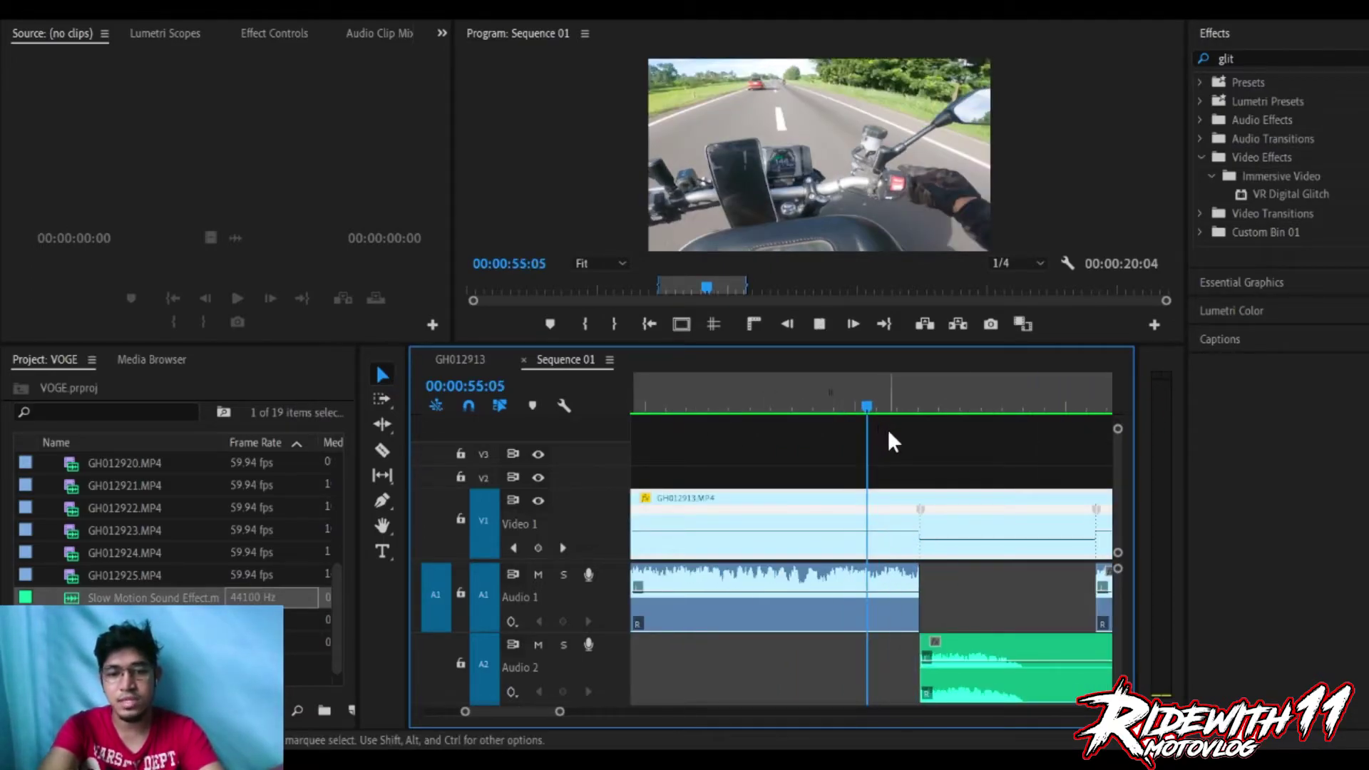
{"action": "key", "text": "space"}
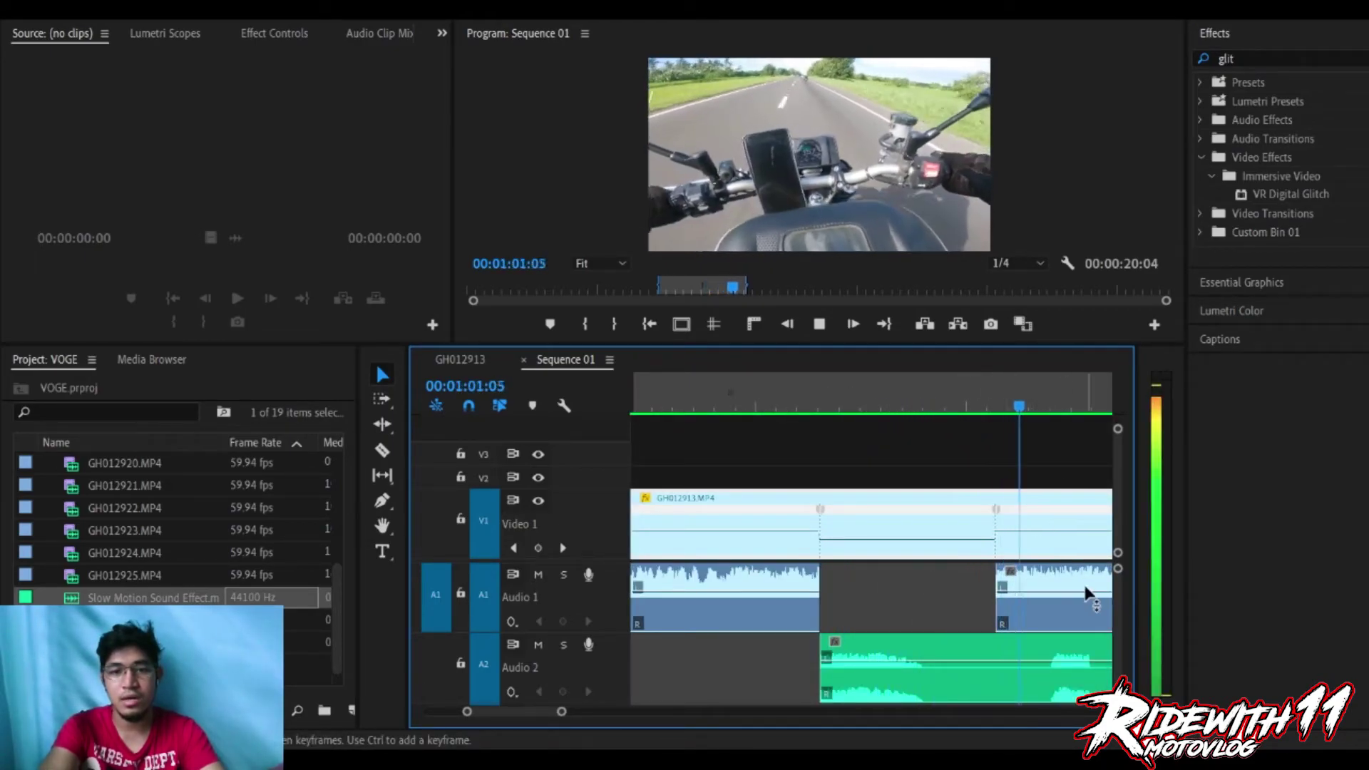
Split the Audio 2 sound effect one frame before the playhead and shorten the first piece.
{"action": "key", "text": "space"}
{"action": "left_click", "coordinate": [901, 656]}
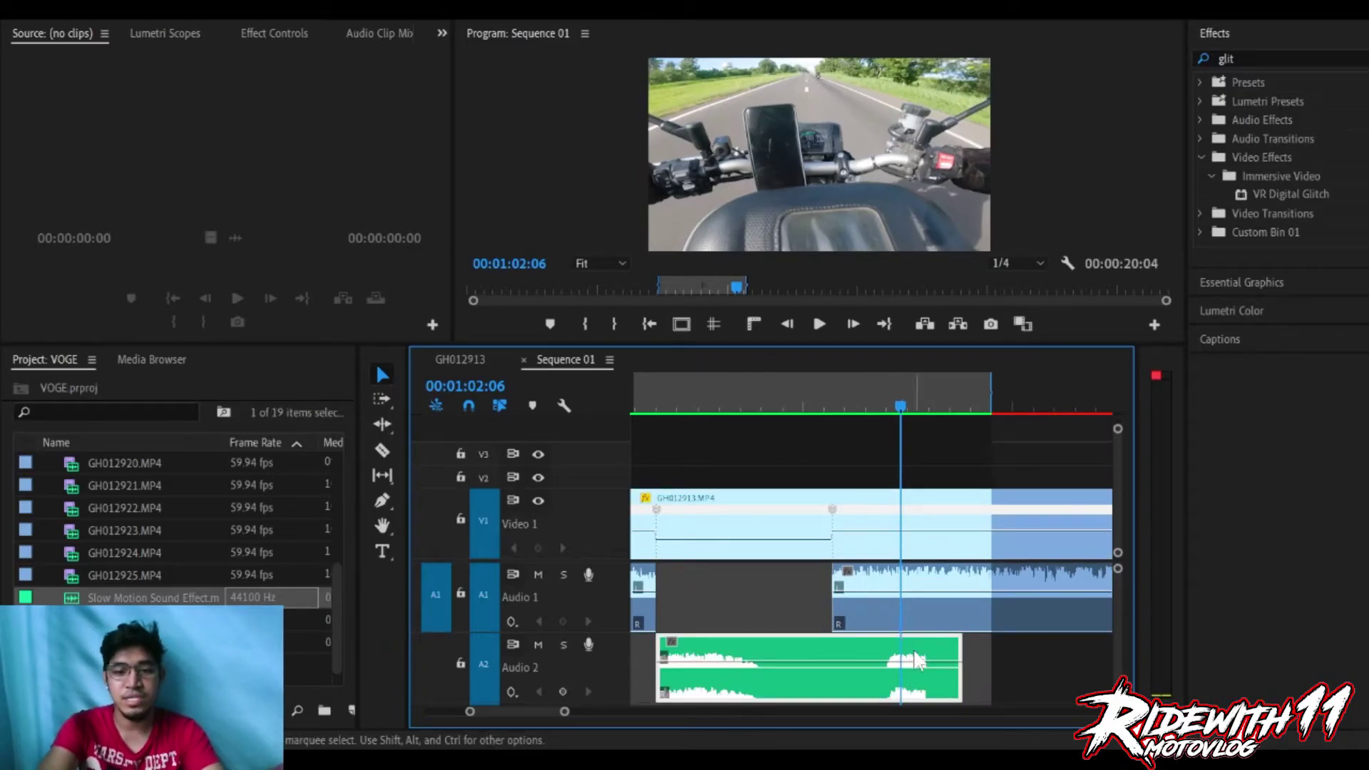
{"action": "left_click", "coordinate": [760, 385]}
{"action": "key", "text": "space"}
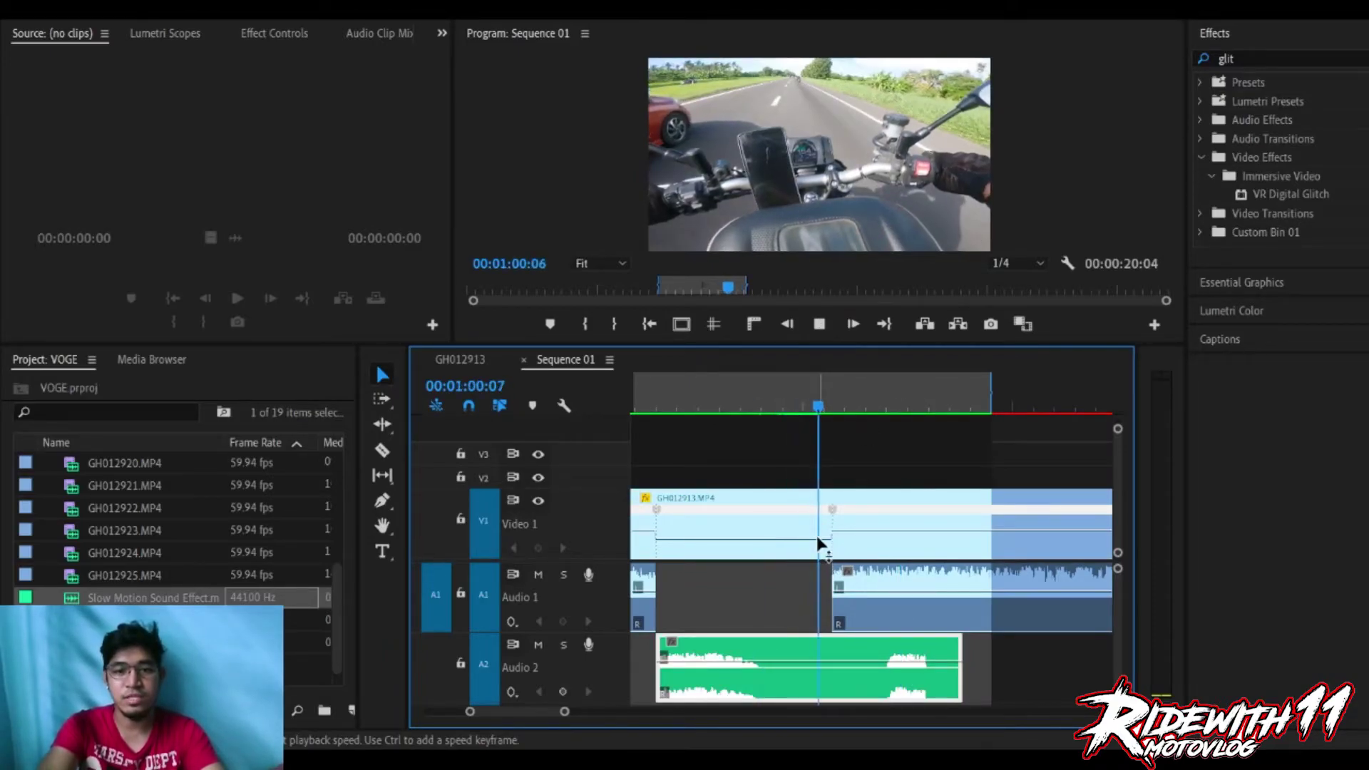
{"action": "key", "text": "space"}
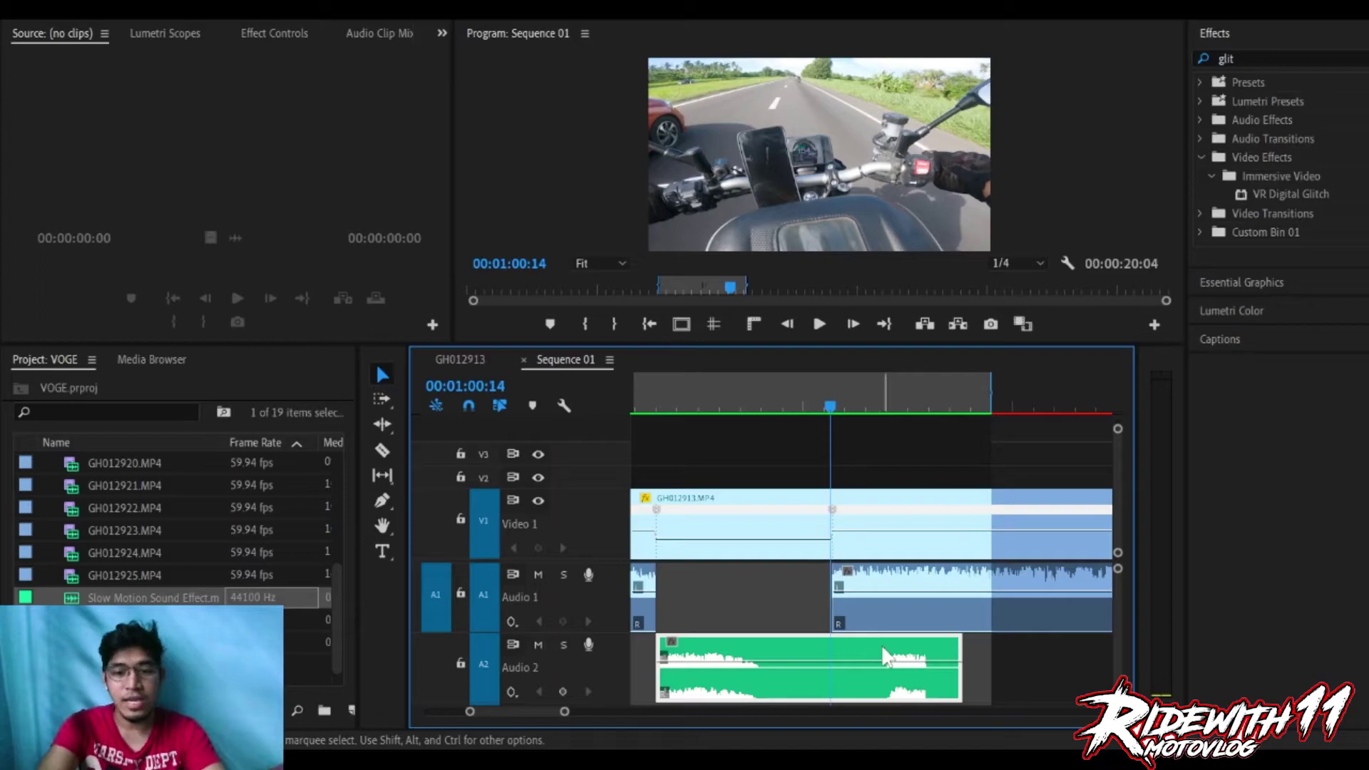
{"action": "key", "text": "Left"}
{"action": "key", "text": "ctrl+k"}
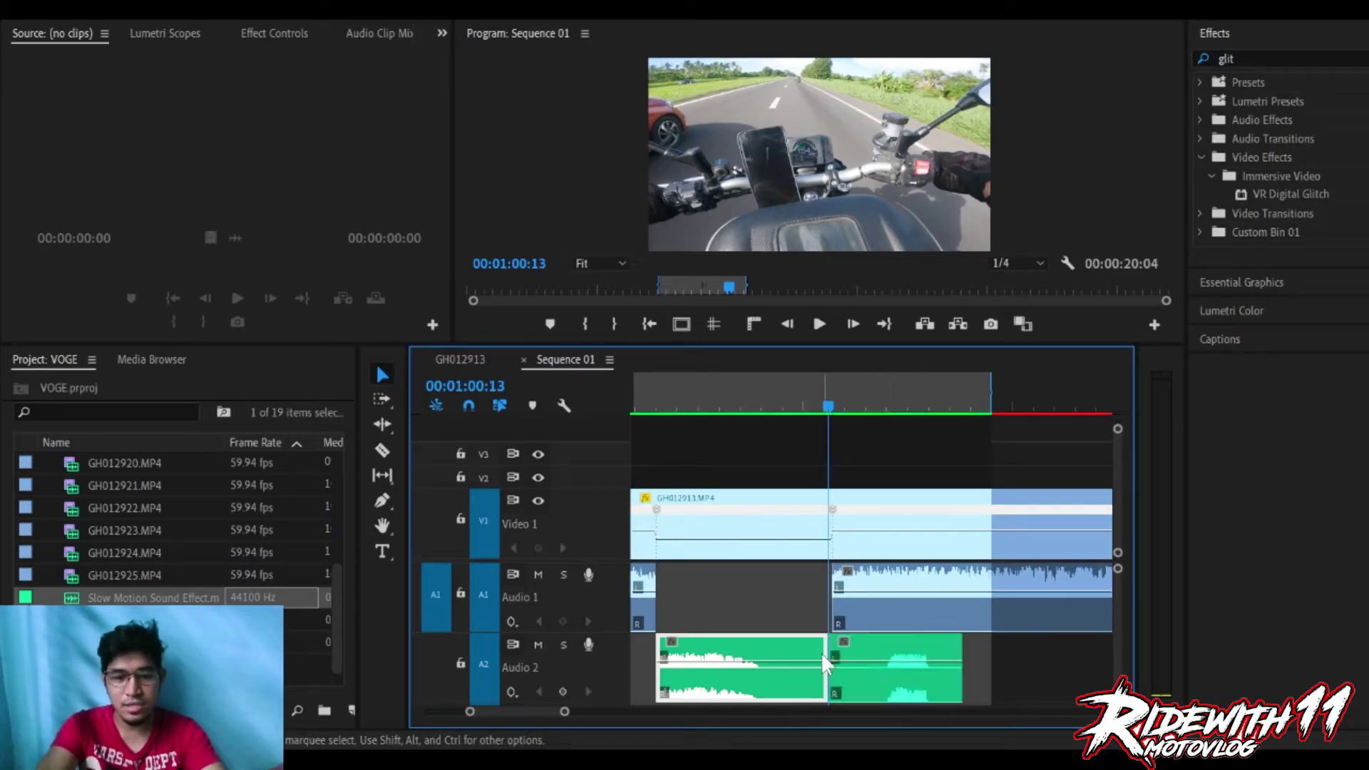
{"action": "left_click_drag", "start_coordinate": [823, 651], "coordinate": [902, 656]}
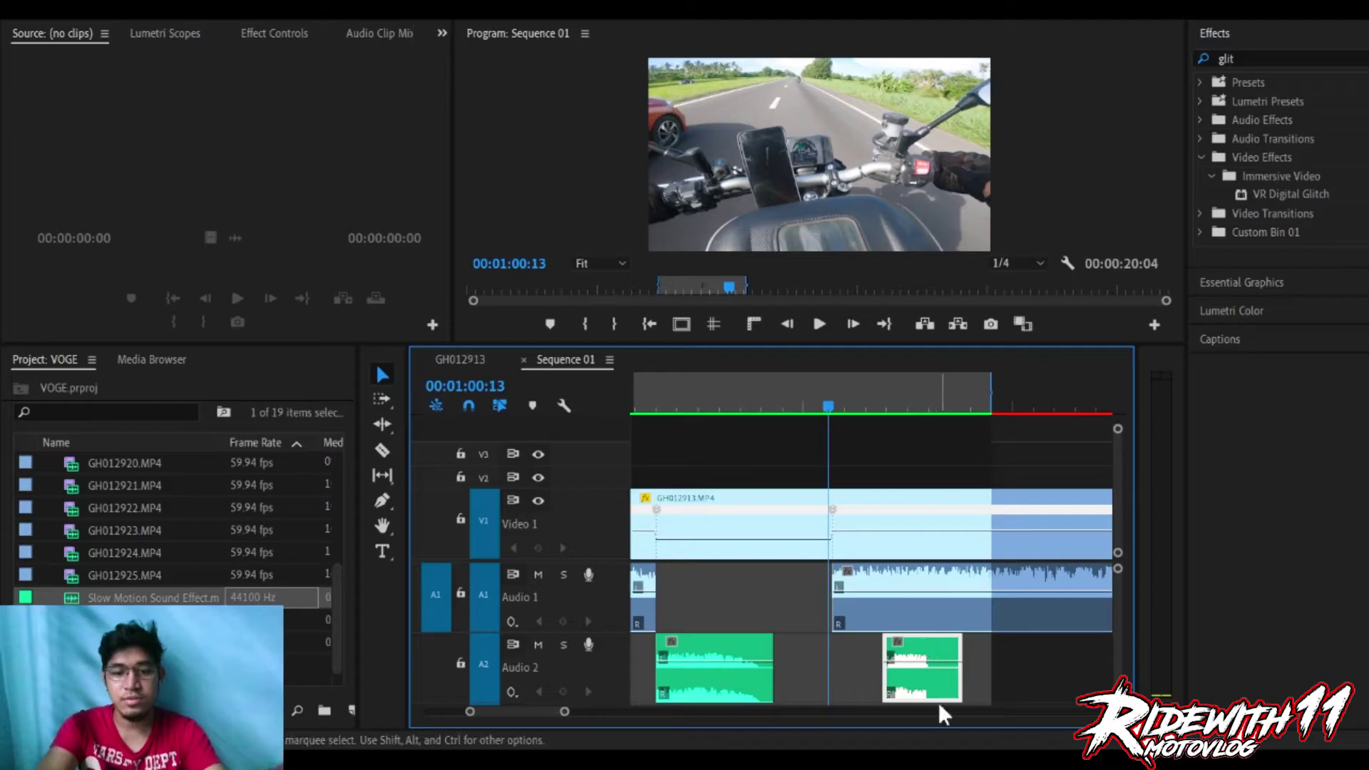
Slide the second slow-motion sound clip earlier, checking it against 00:00:59:22.
{"action": "left_click_drag", "start_coordinate": [944, 692], "coordinate": [862, 690]}
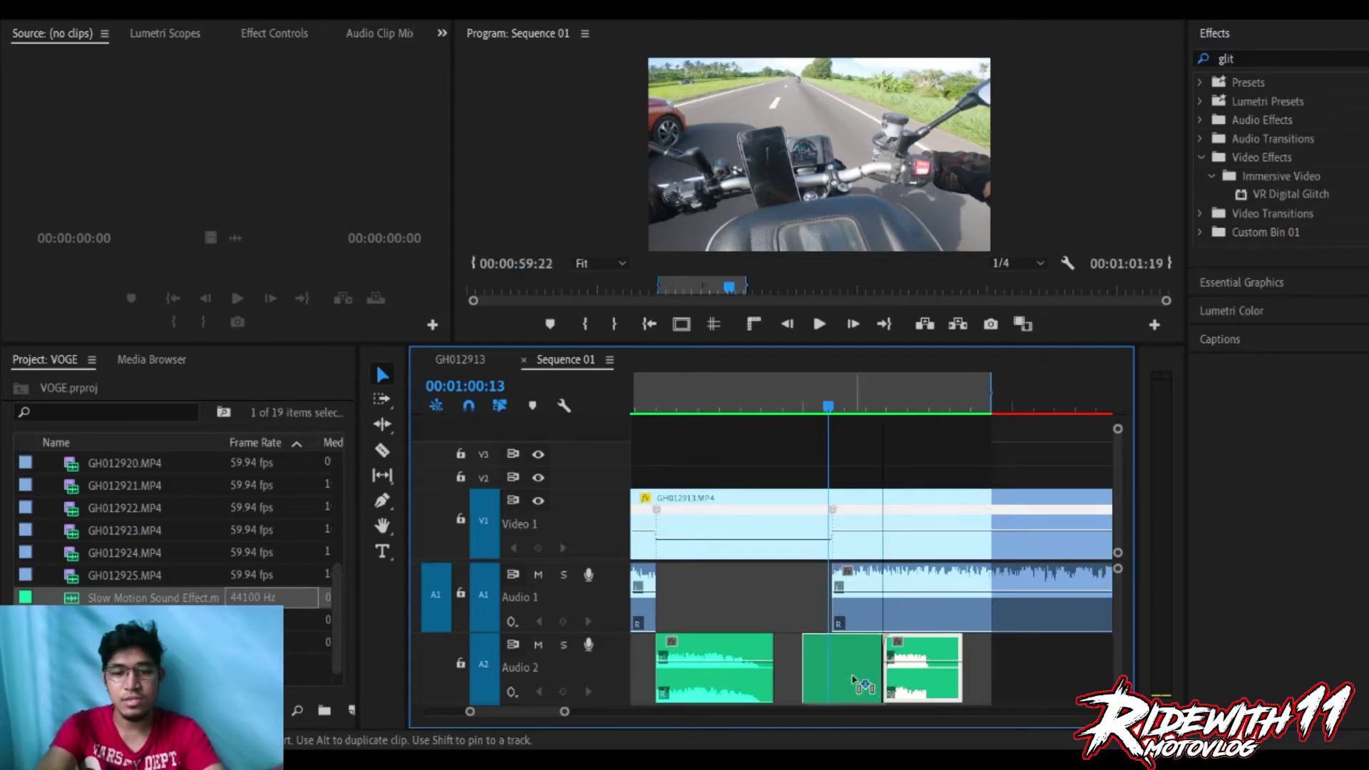
{"action": "left_click", "coordinate": [803, 378]}
{"action": "key", "text": "="}
{"action": "key", "text": "="}
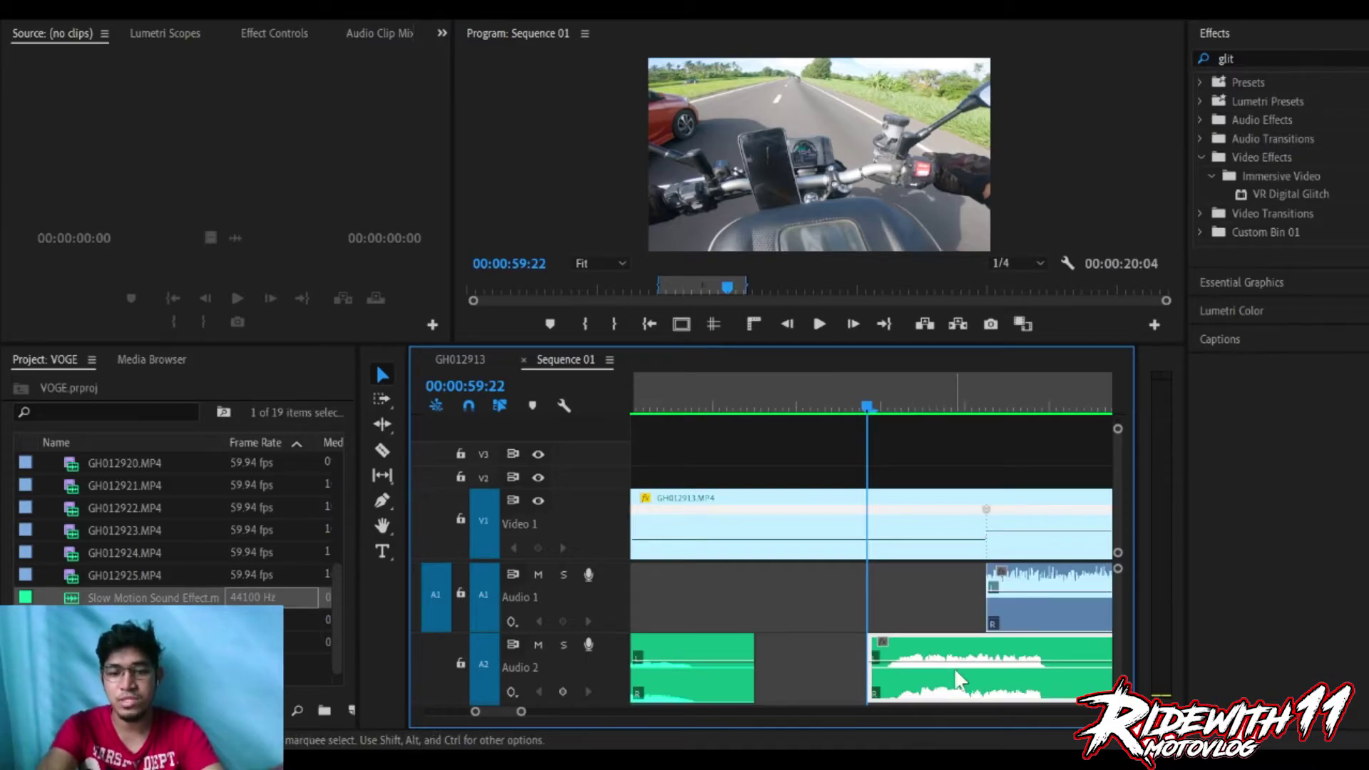
{"action": "left_click", "coordinate": [562, 645]}
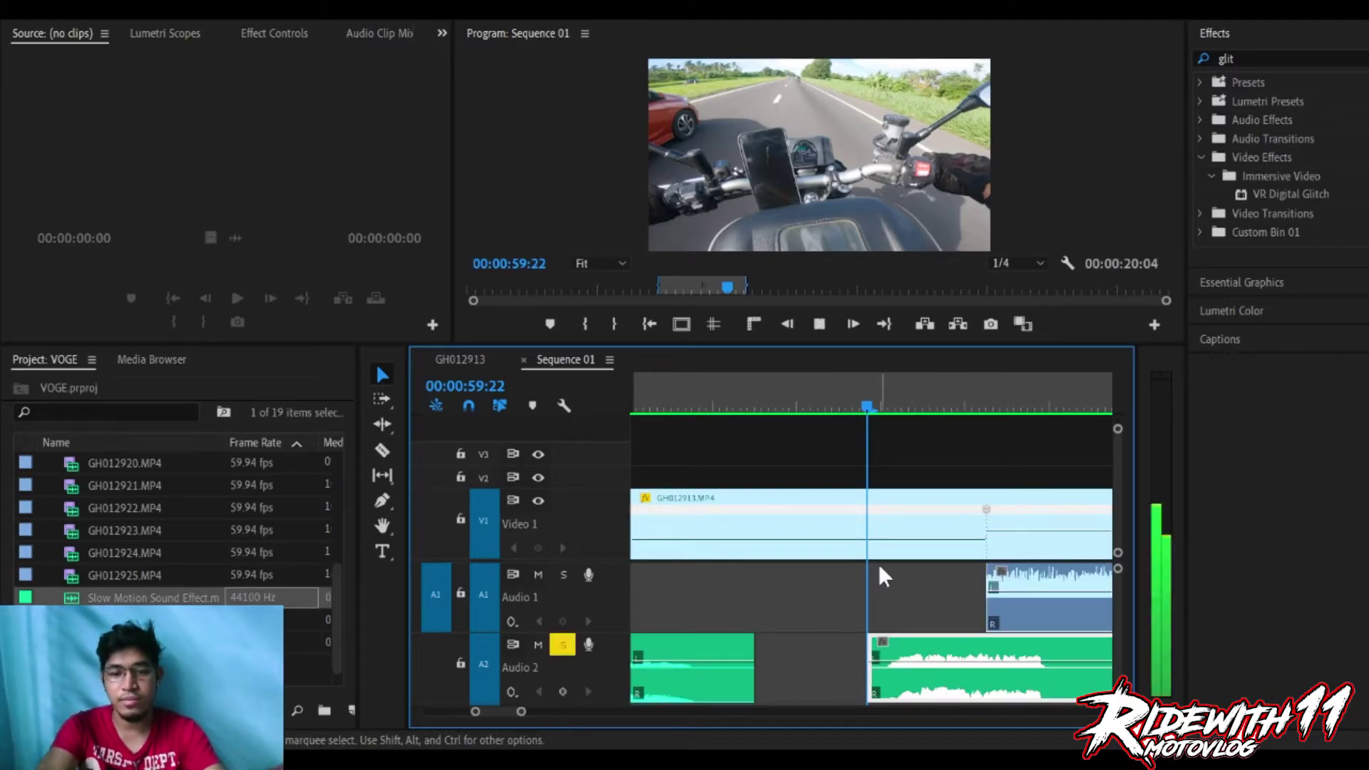
{"action": "key", "text": "space"}
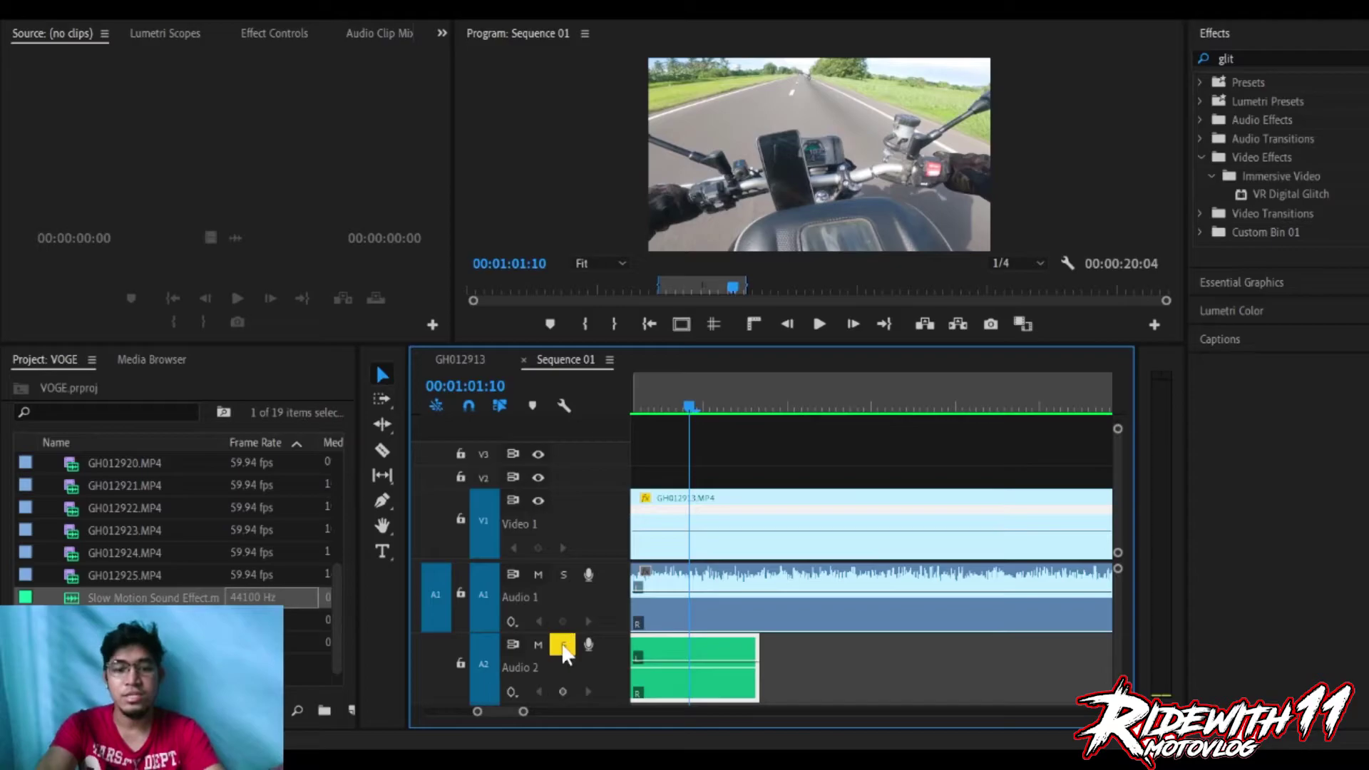
{"action": "left_click", "coordinate": [562, 646]}
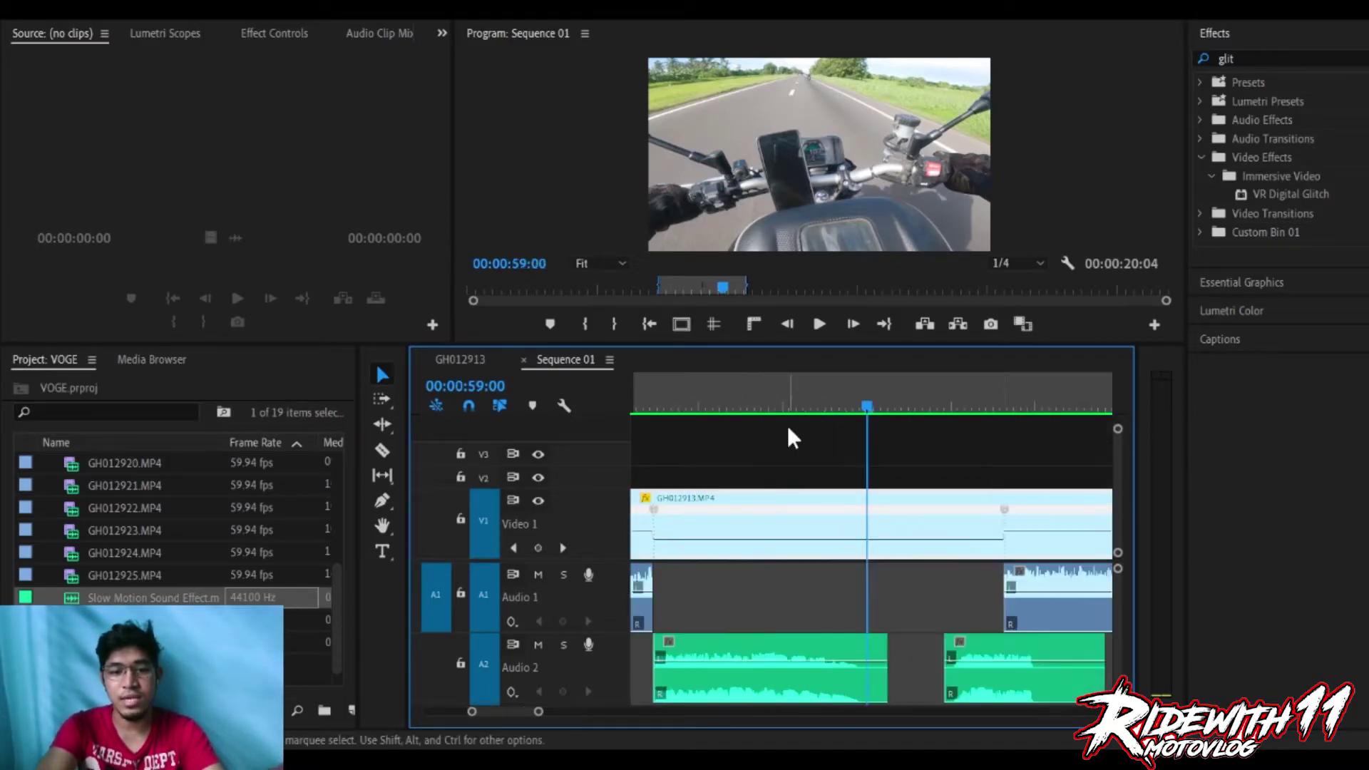
{"action": "key", "text": "minus"}
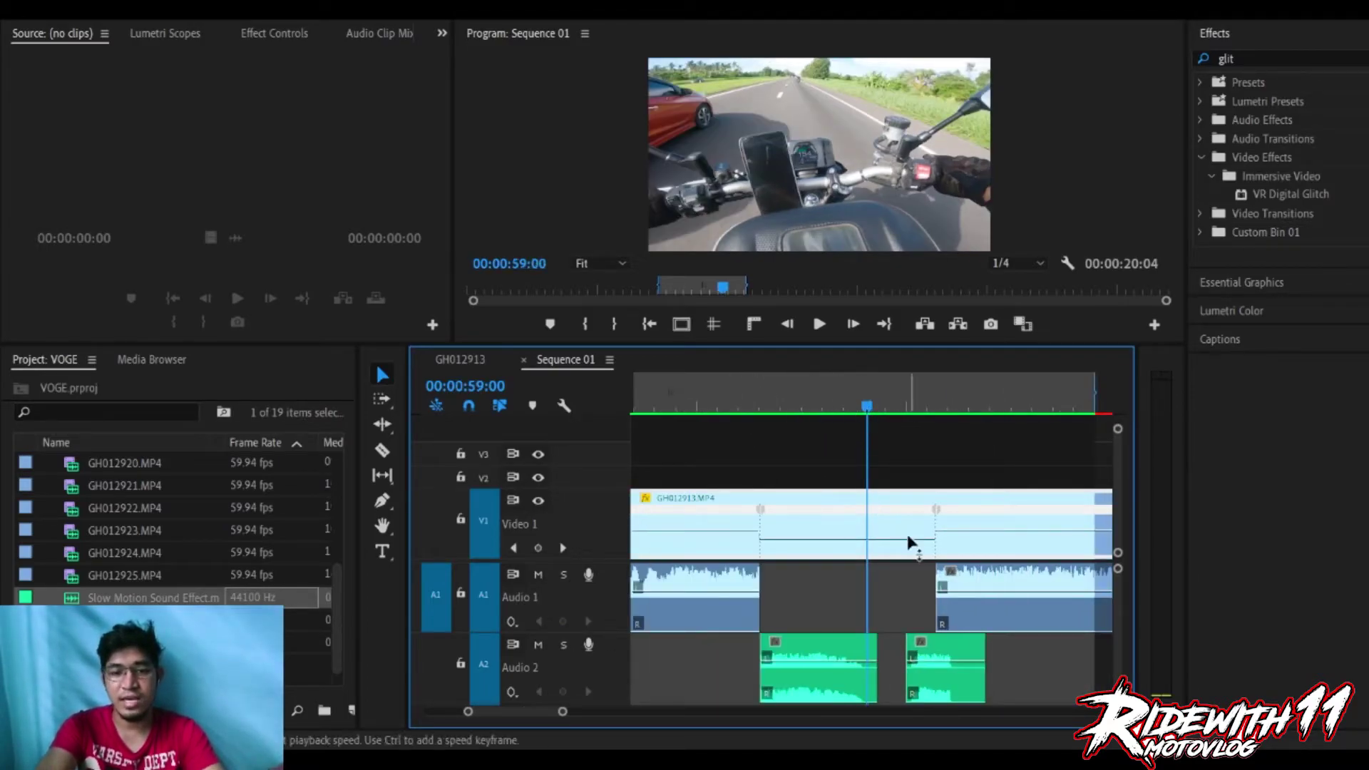
{"action": "left_click", "coordinate": [740, 407]}
{"action": "key", "text": "space"}
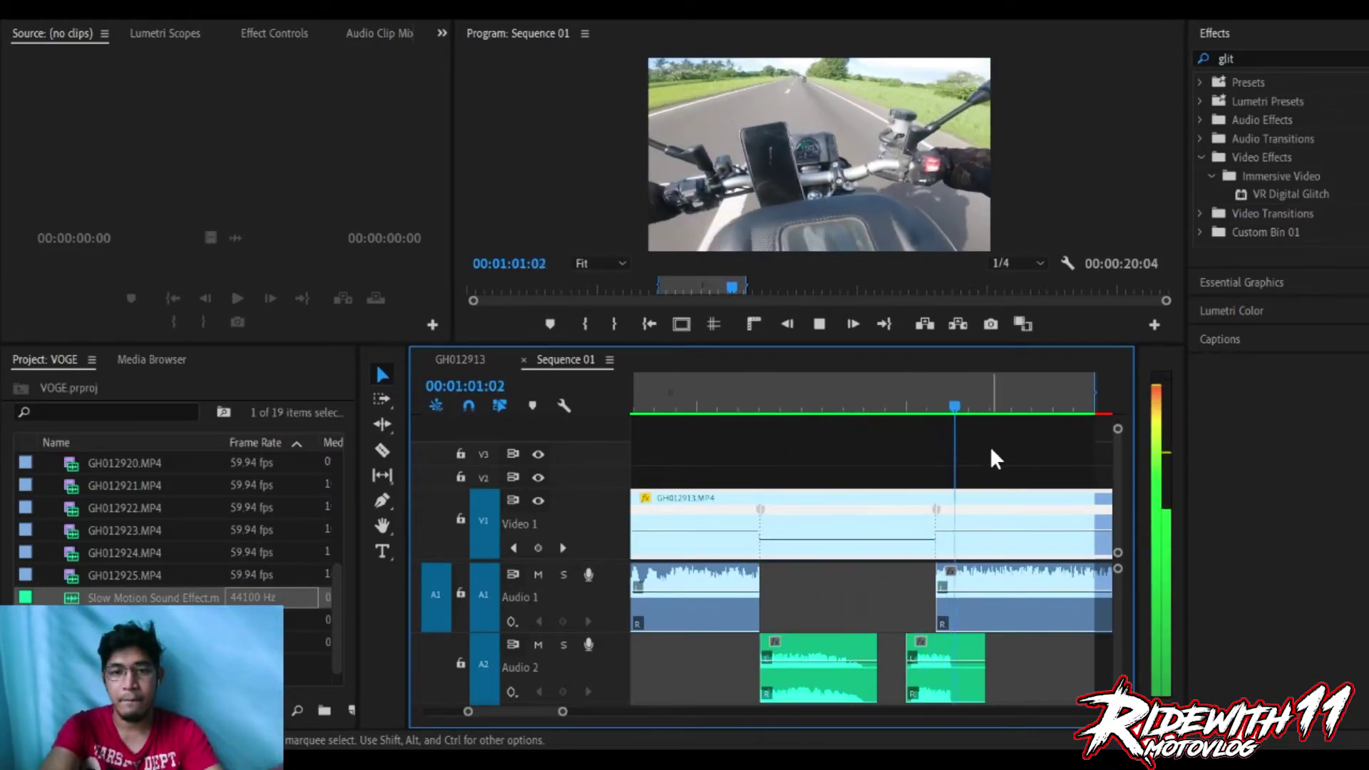
{"action": "scroll", "coordinate": [985, 464], "scroll_direction": "down", "scroll_amount": 4}
{"action": "key", "text": "space"}
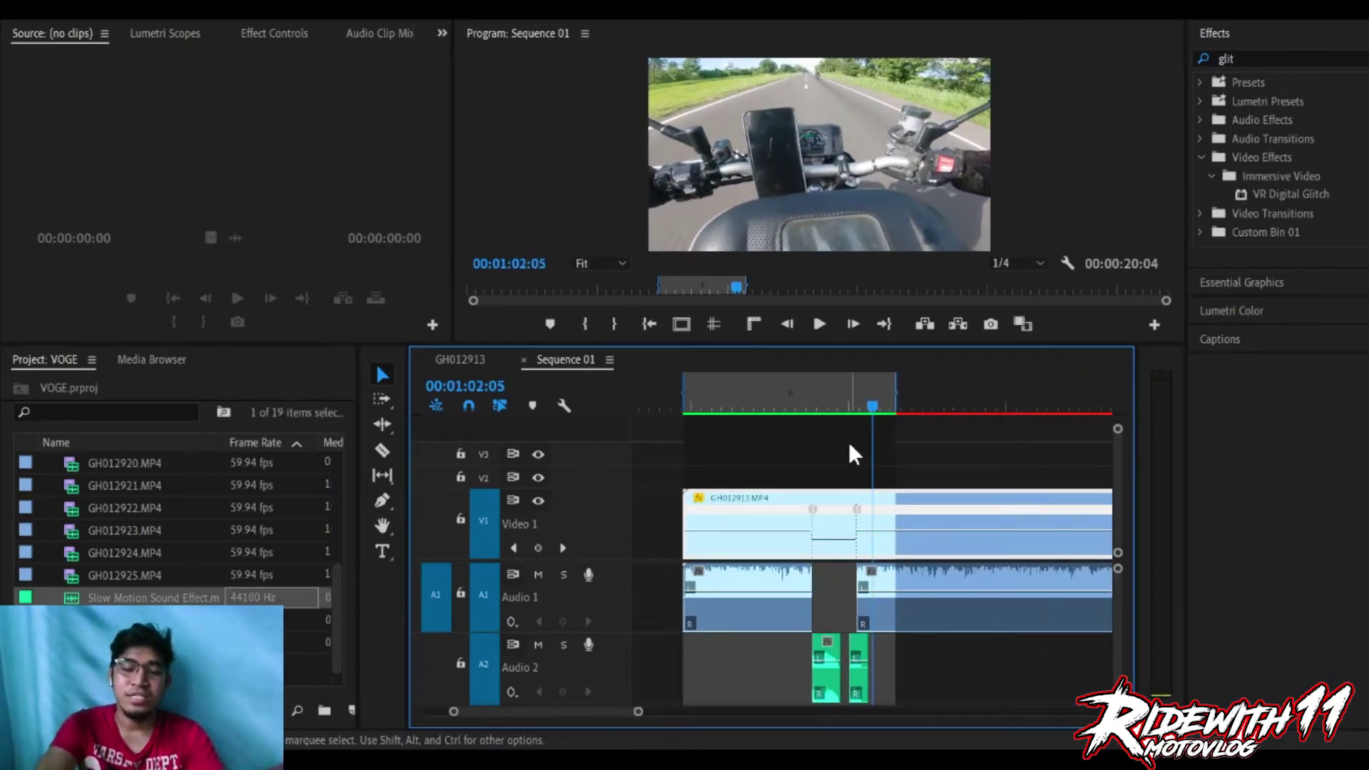
{"action": "scroll", "coordinate": [879, 428], "scroll_direction": "down", "scroll_amount": 1}
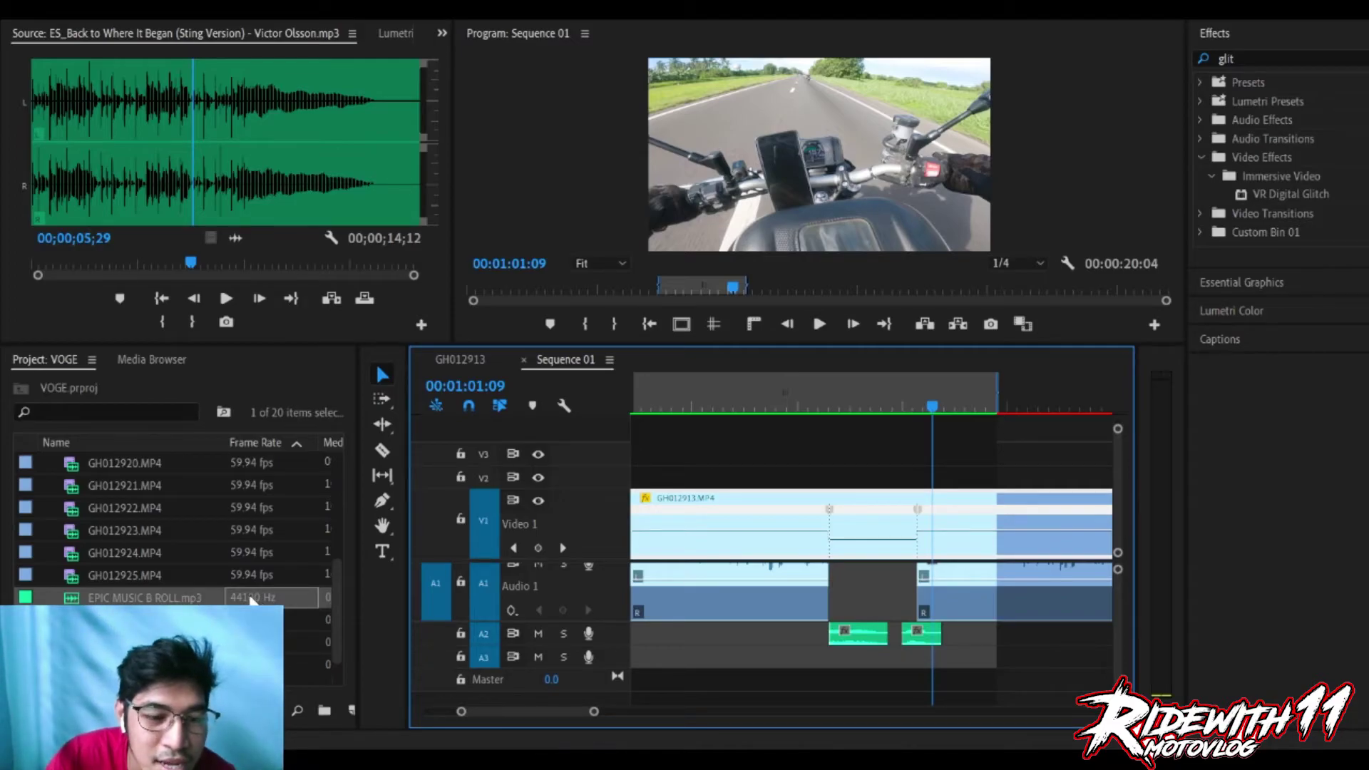
Place EPIC MUSIC B ROLL.mp3 below A2 to create a new Audio 3 track.
{"action": "scroll", "coordinate": [269, 597], "scroll_direction": "down", "scroll_amount": 1}
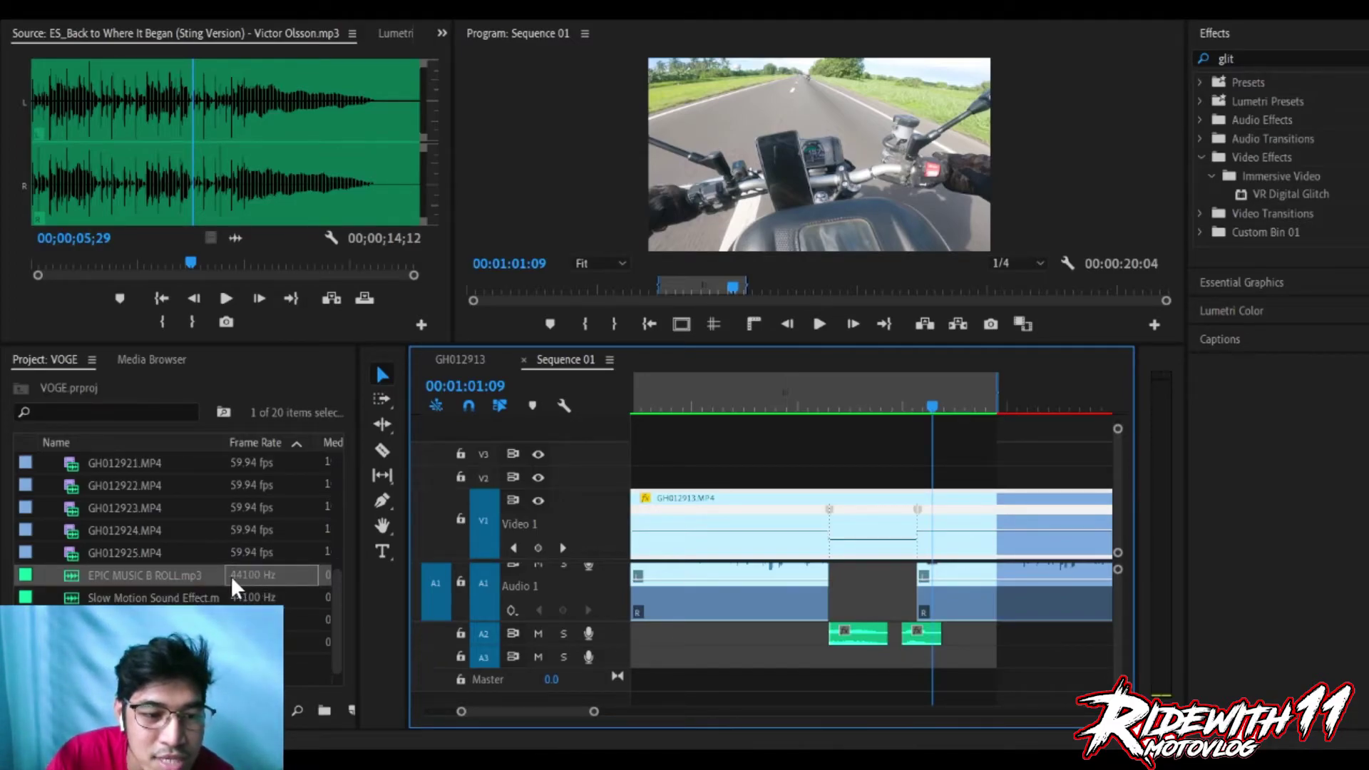
{"action": "left_click_drag", "start_coordinate": [244, 573], "coordinate": [672, 663]}
{"action": "scroll", "coordinate": [738, 672], "scroll_direction": "down", "scroll_amount": 3}
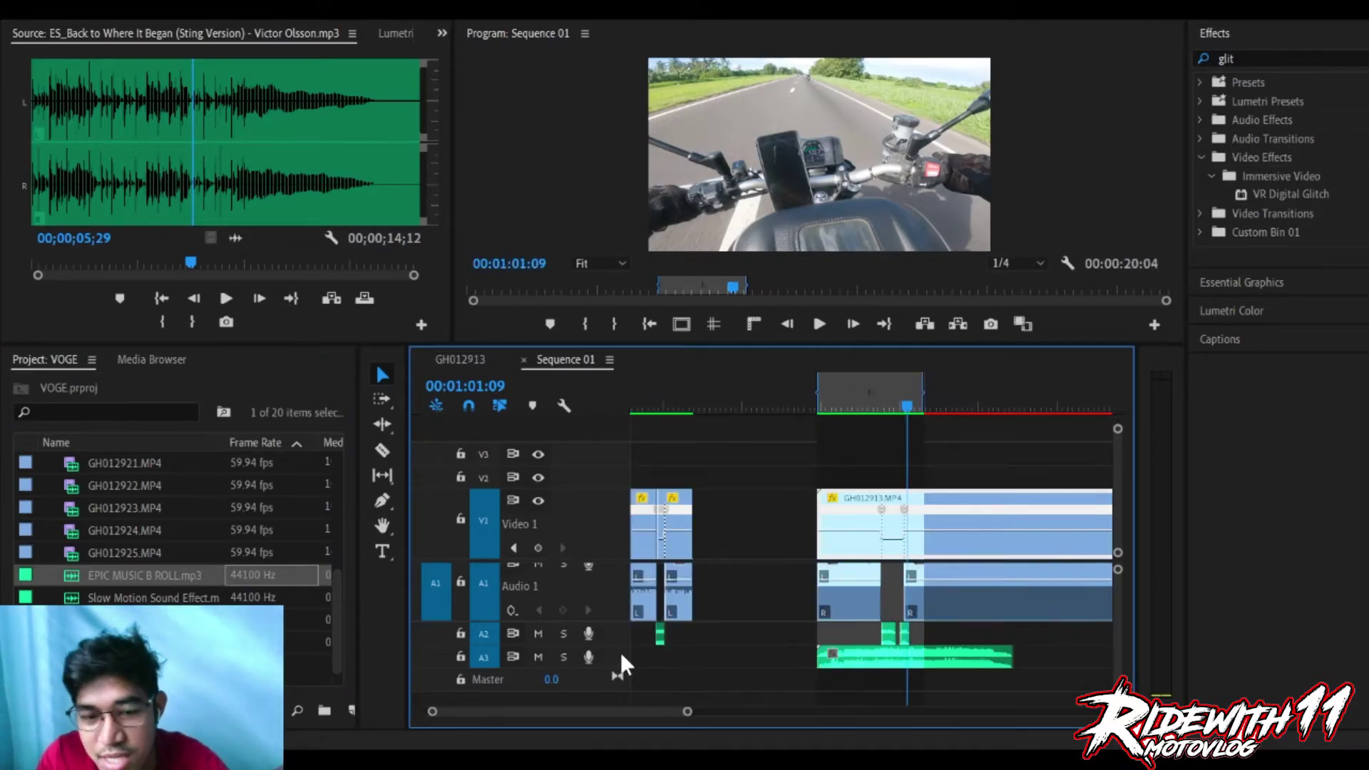
{"action": "scroll", "coordinate": [622, 652], "scroll_direction": "up", "scroll_amount": 3}
{"action": "scroll", "coordinate": [777, 582], "scroll_direction": "down", "scroll_amount": 2}
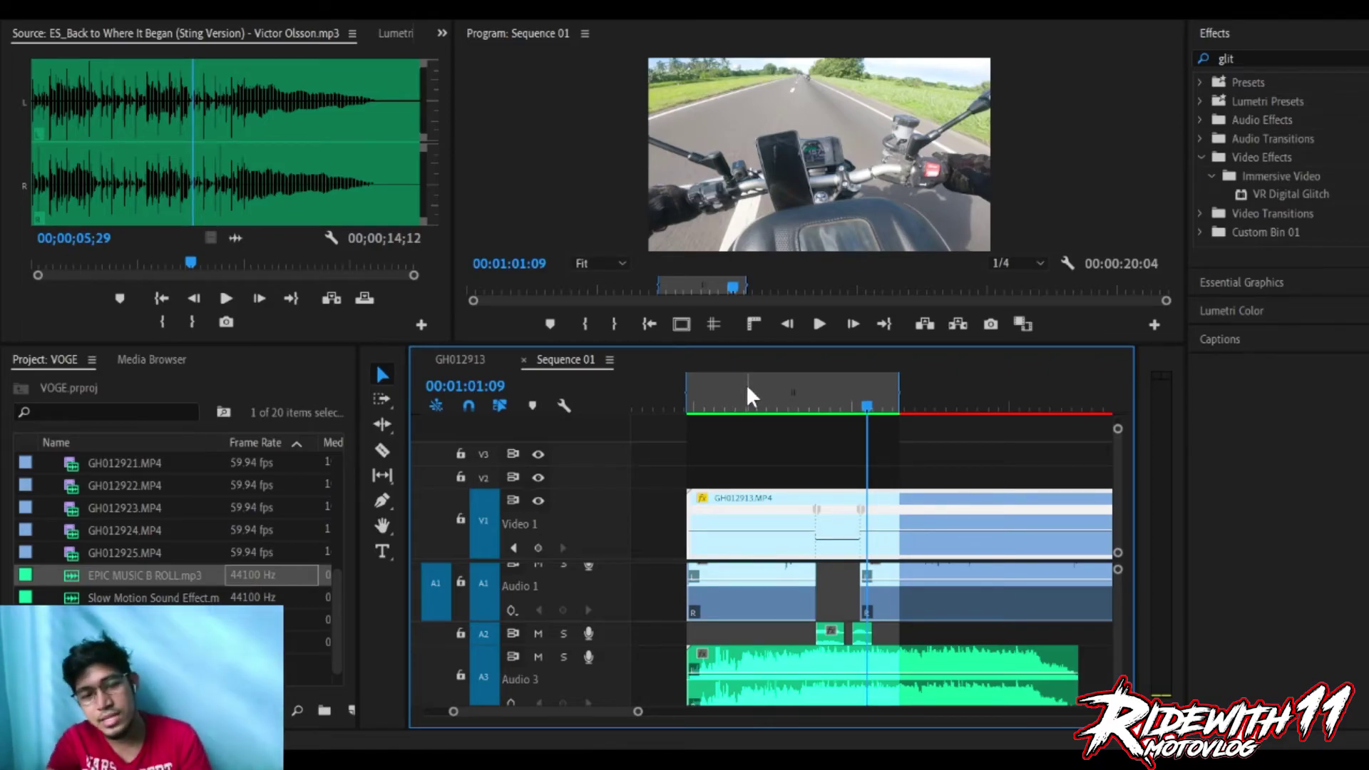
Preview the music from 00:00:55:07, then move the music clip later in the sequence.
{"action": "left_click", "coordinate": [806, 396]}
{"action": "key", "text": "="}
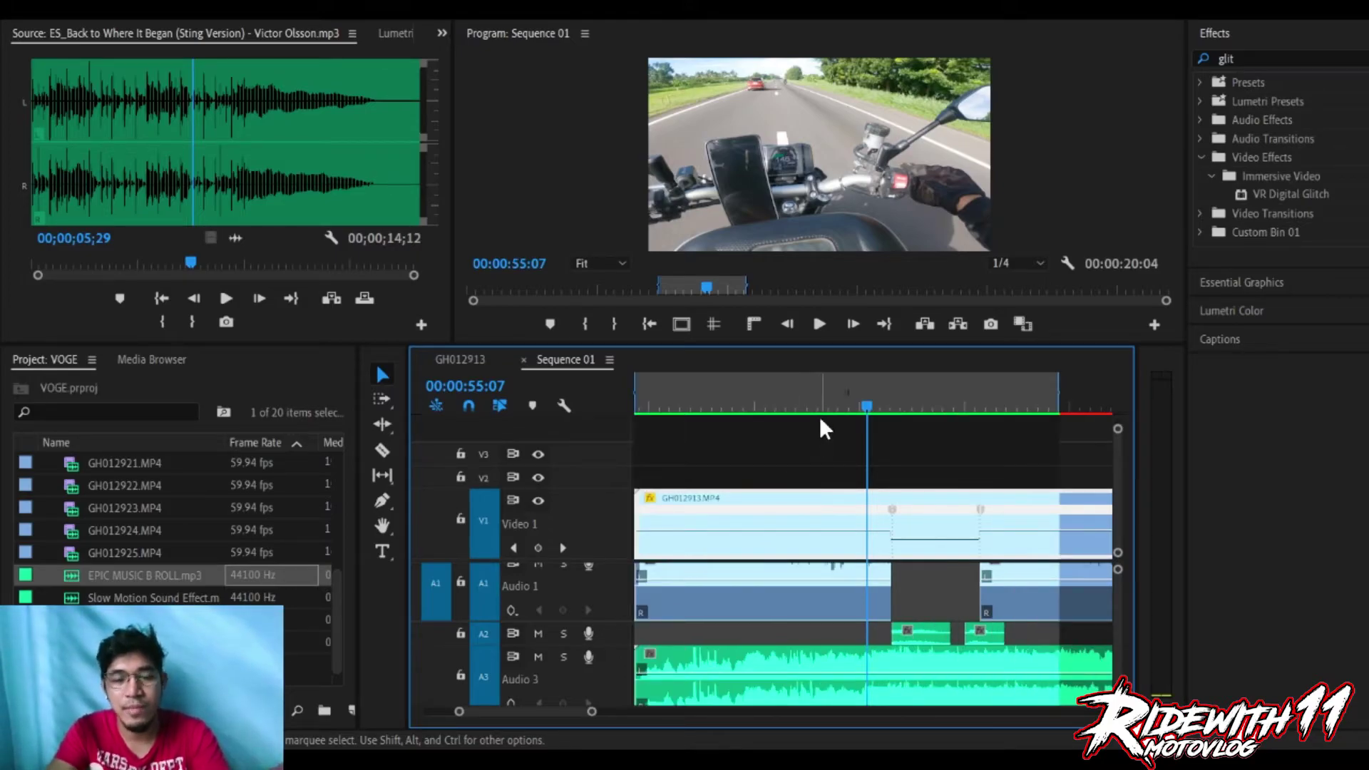
{"action": "key", "text": "space"}
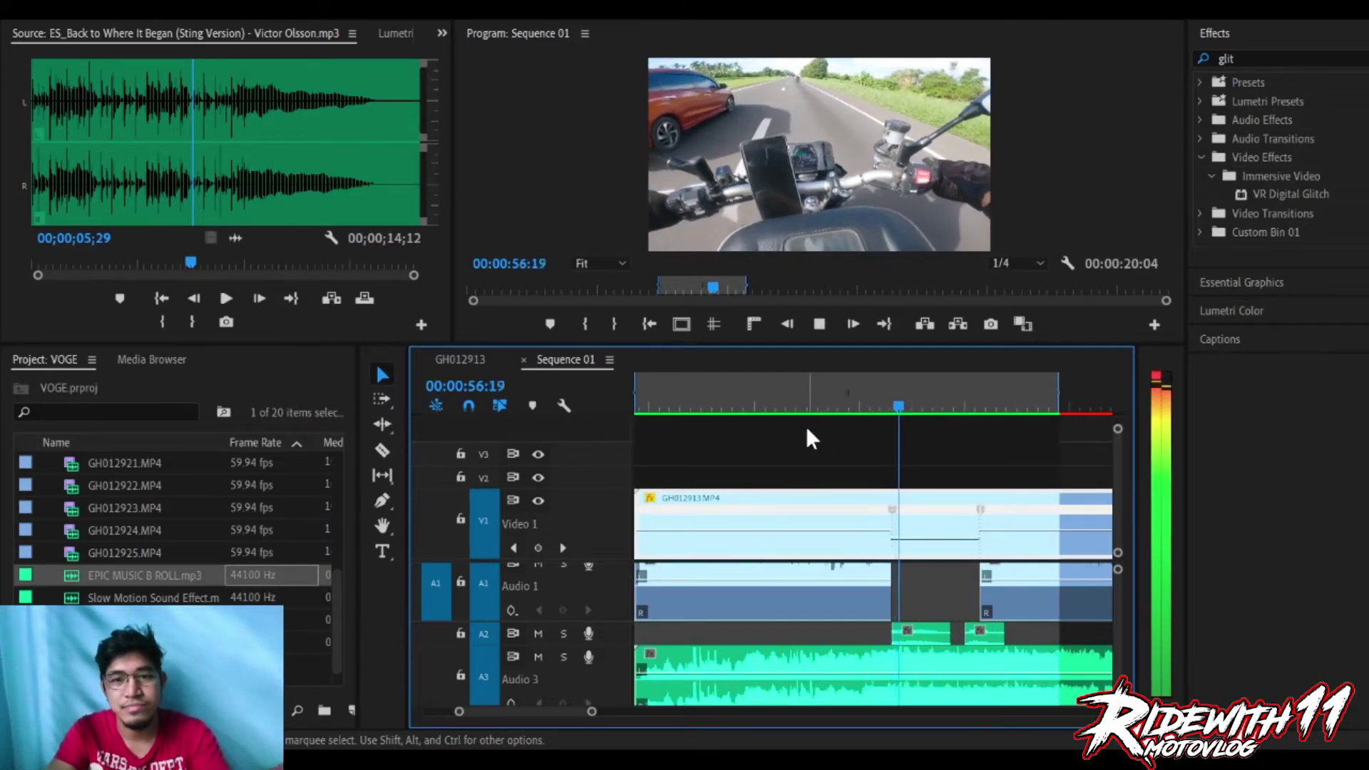
{"action": "key", "text": "space"}
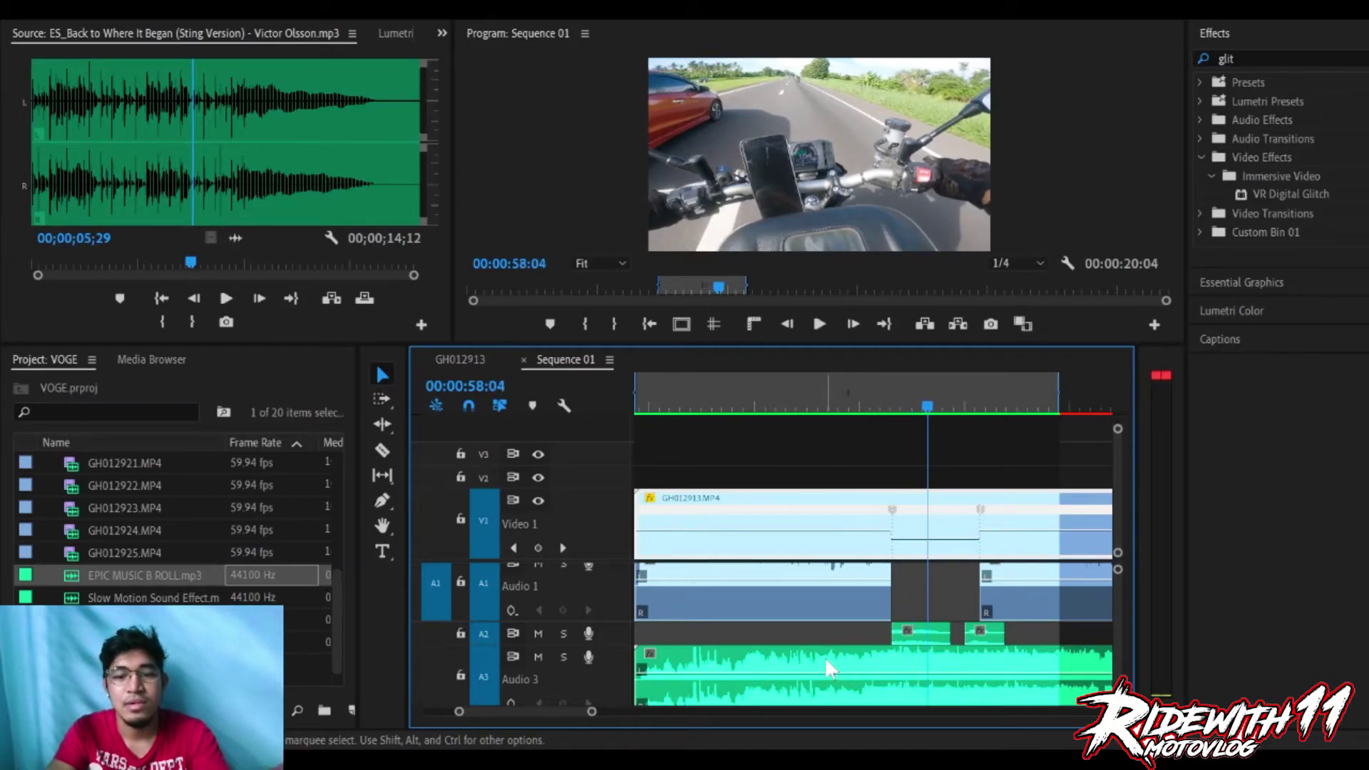
{"action": "left_click_drag", "start_coordinate": [805, 674], "coordinate": [910, 674]}
Slide the Audio 3 music clip slightly earlier and replay its start.
{"action": "left_click", "coordinate": [729, 397]}
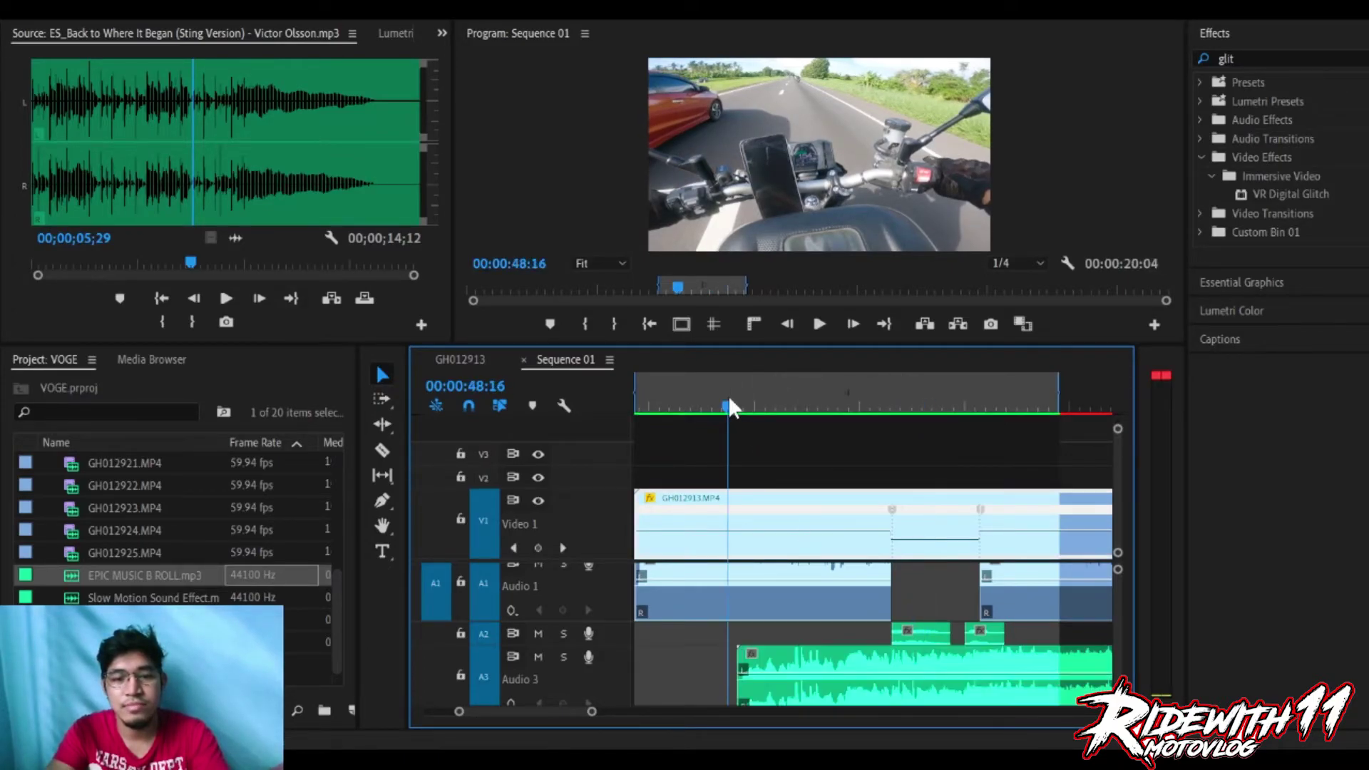
{"action": "key", "text": "space"}
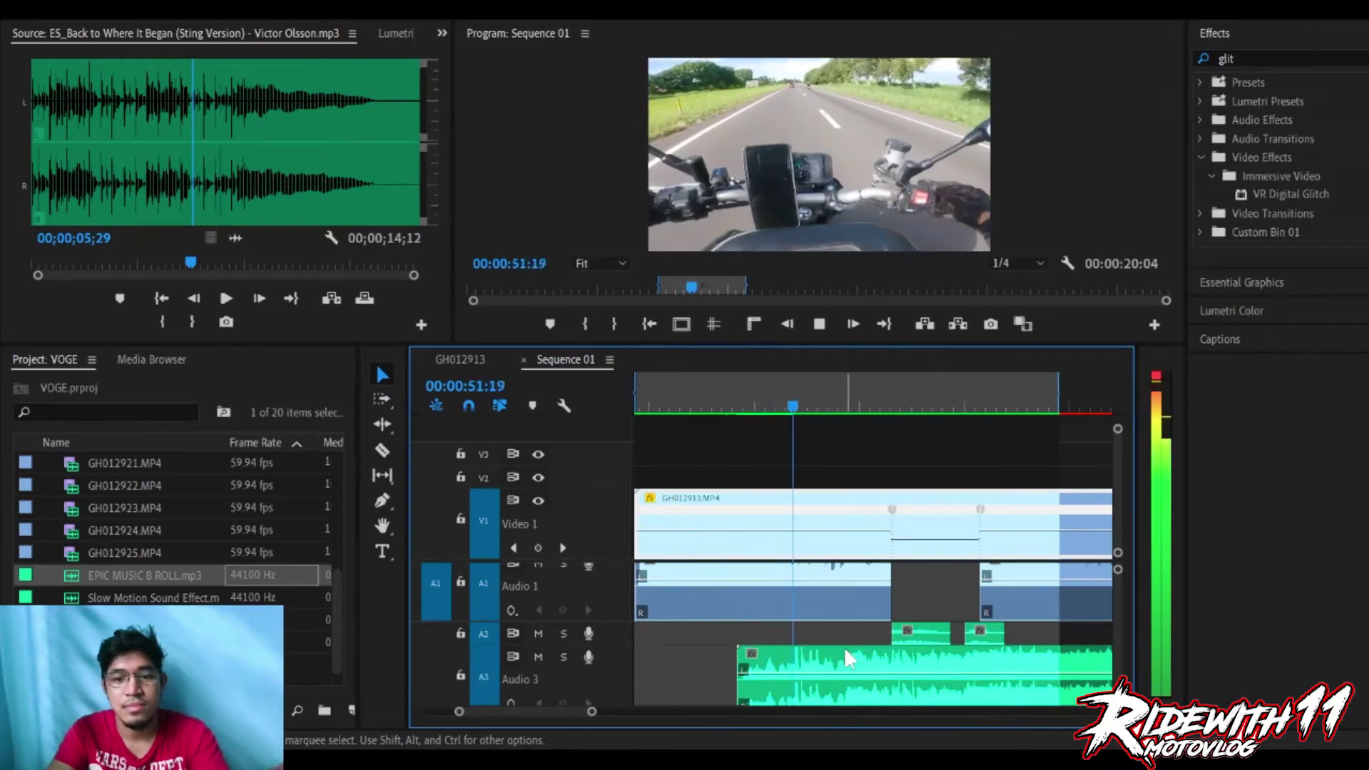
{"action": "key", "text": "space"}
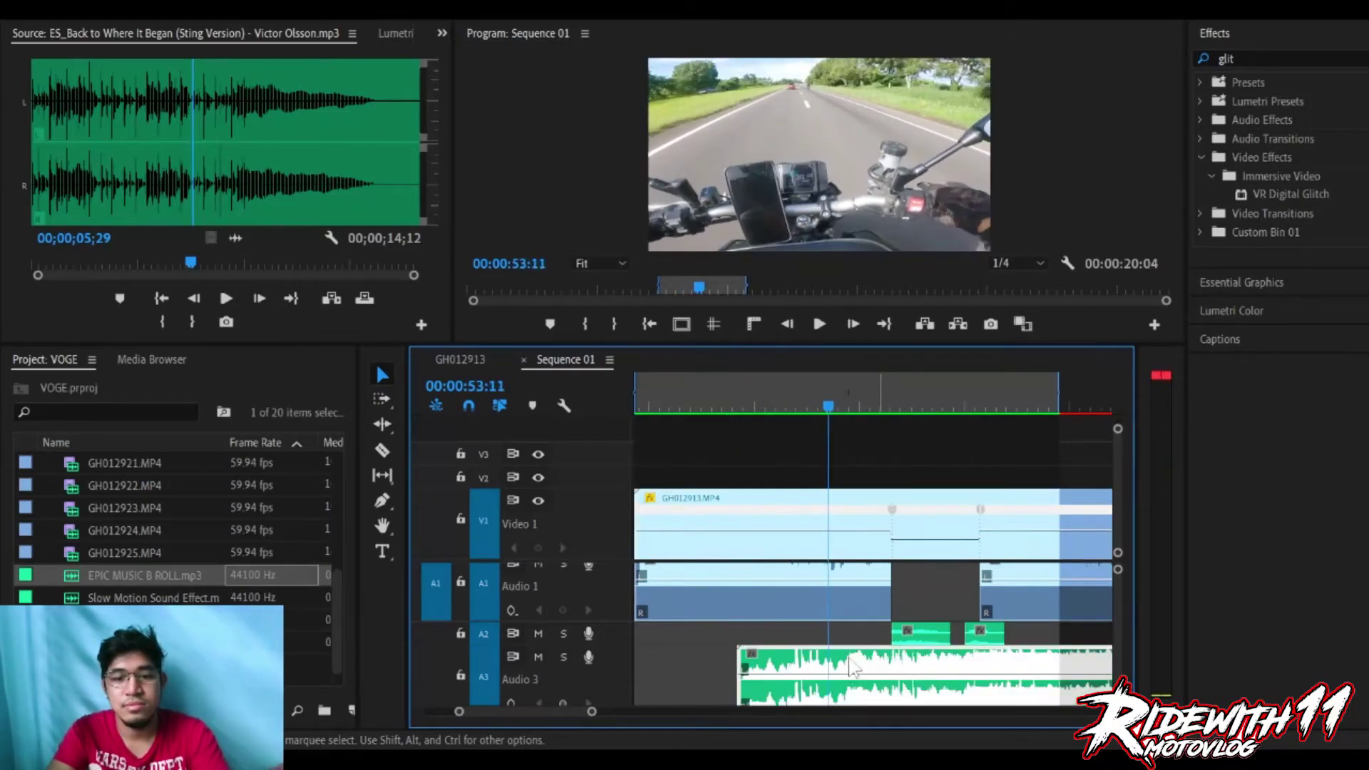
{"action": "left_click_drag", "start_coordinate": [880, 653], "coordinate": [801, 655]}
{"action": "scroll", "coordinate": [812, 663], "scroll_direction": "up", "scroll_amount": 2}
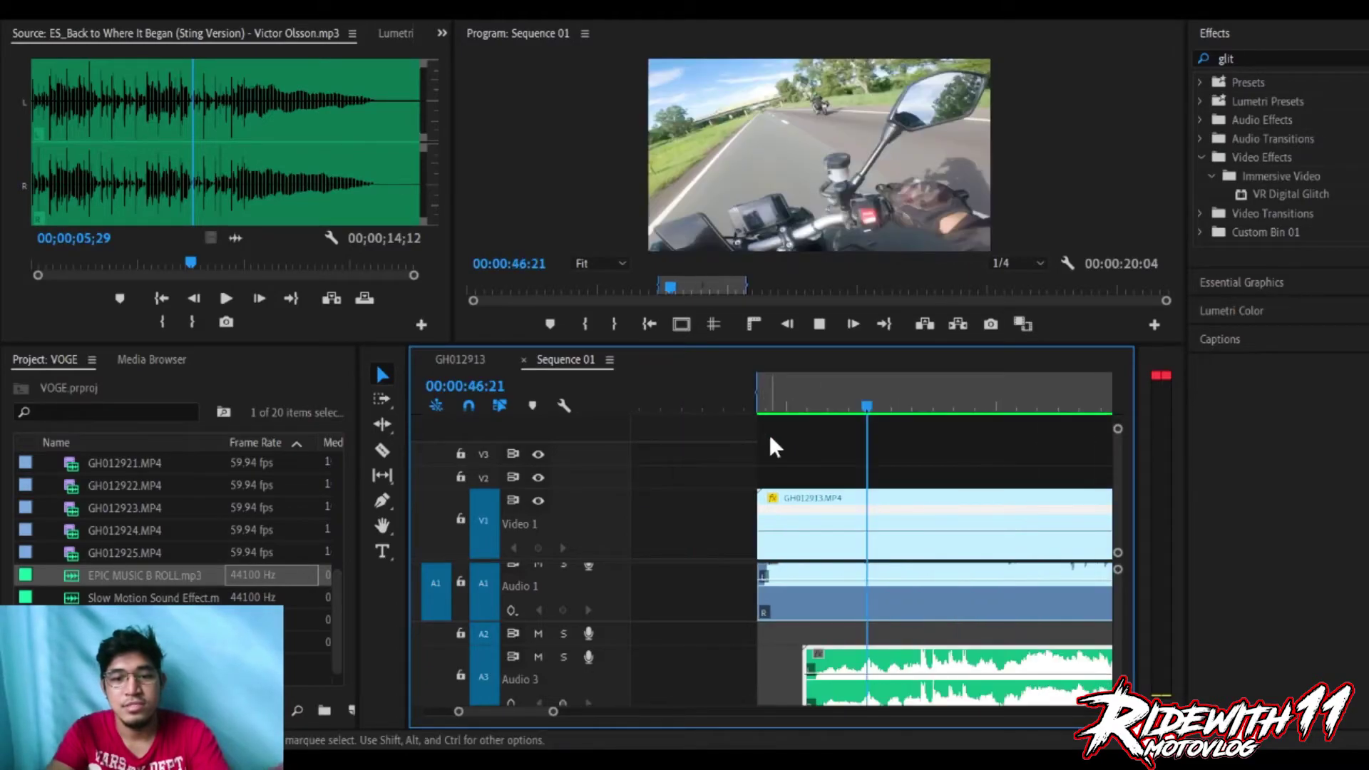
{"action": "key", "text": "space"}
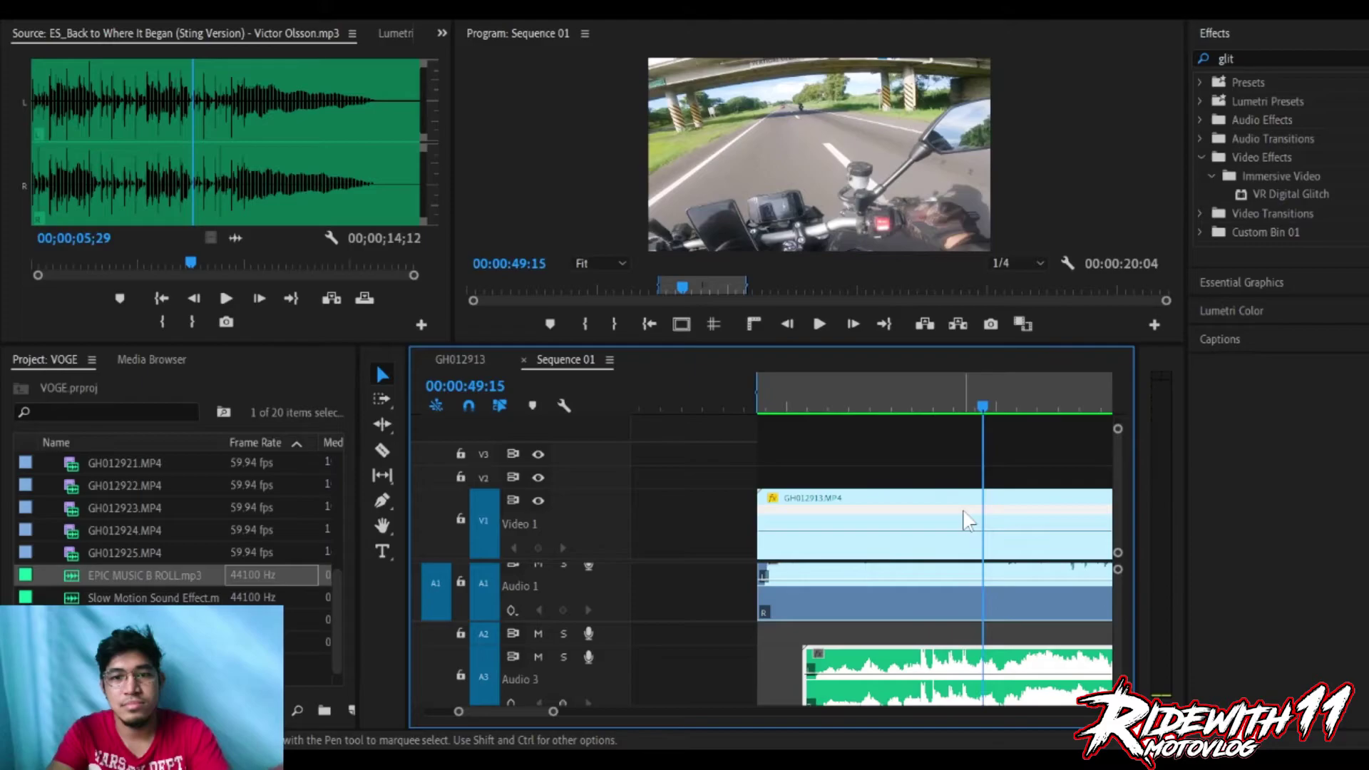
{"action": "key", "text": "space"}
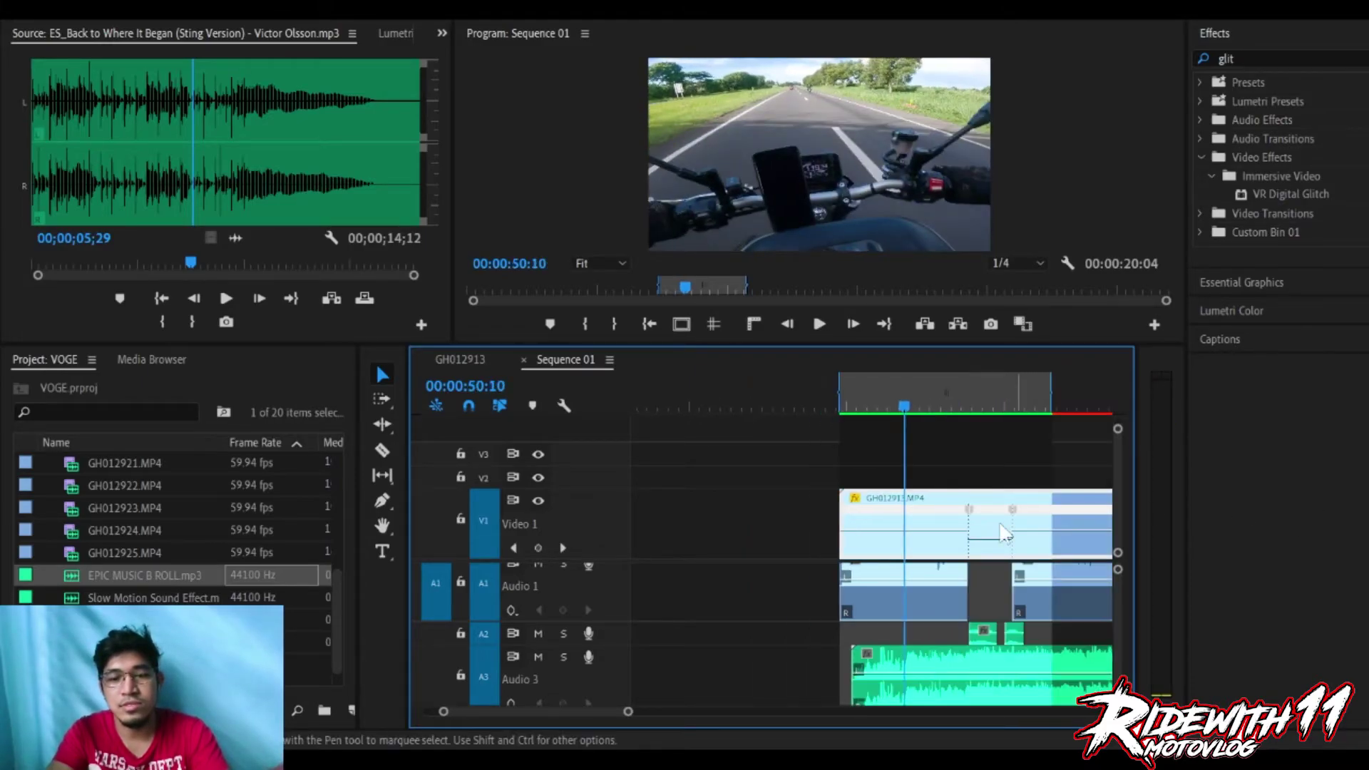
Drag the music's volume line down across the clip and play back to check it.
{"action": "key", "text": "equal"}
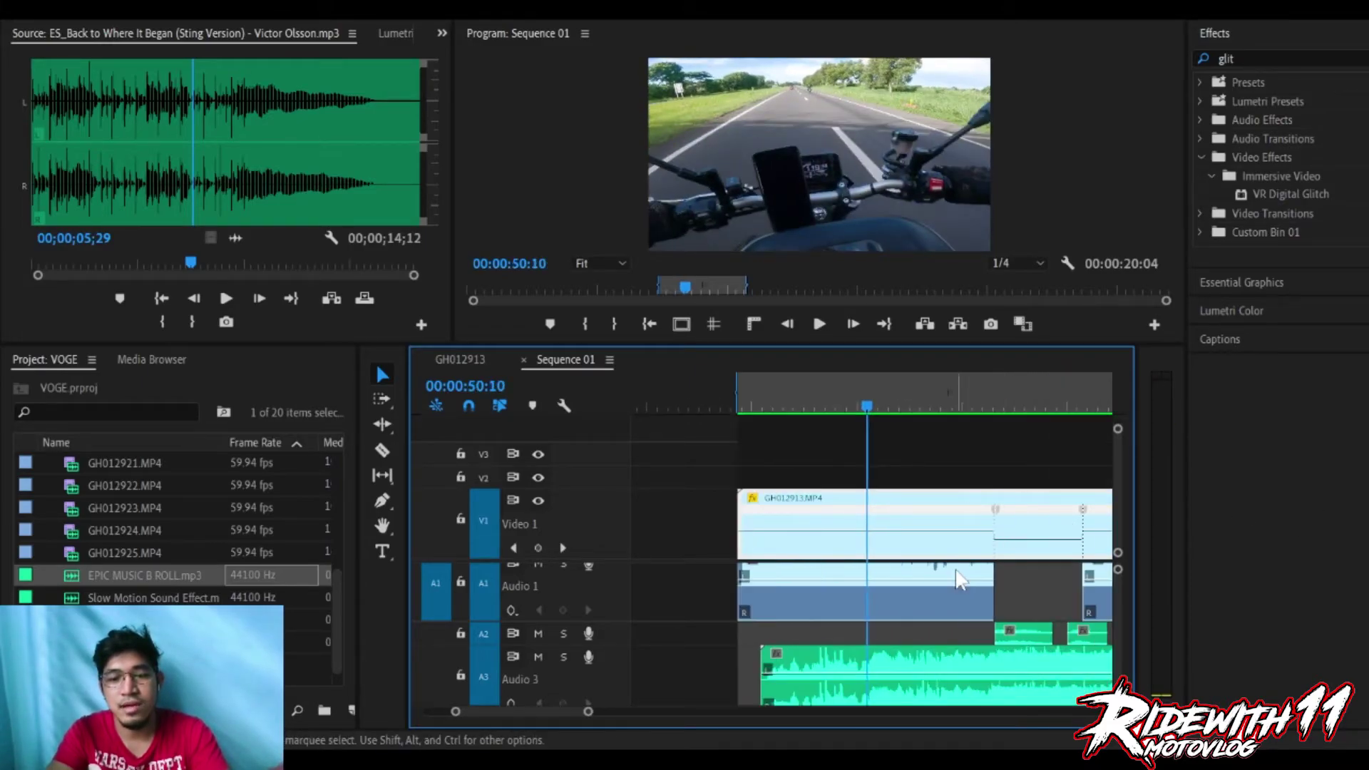
{"action": "key", "text": "space"}
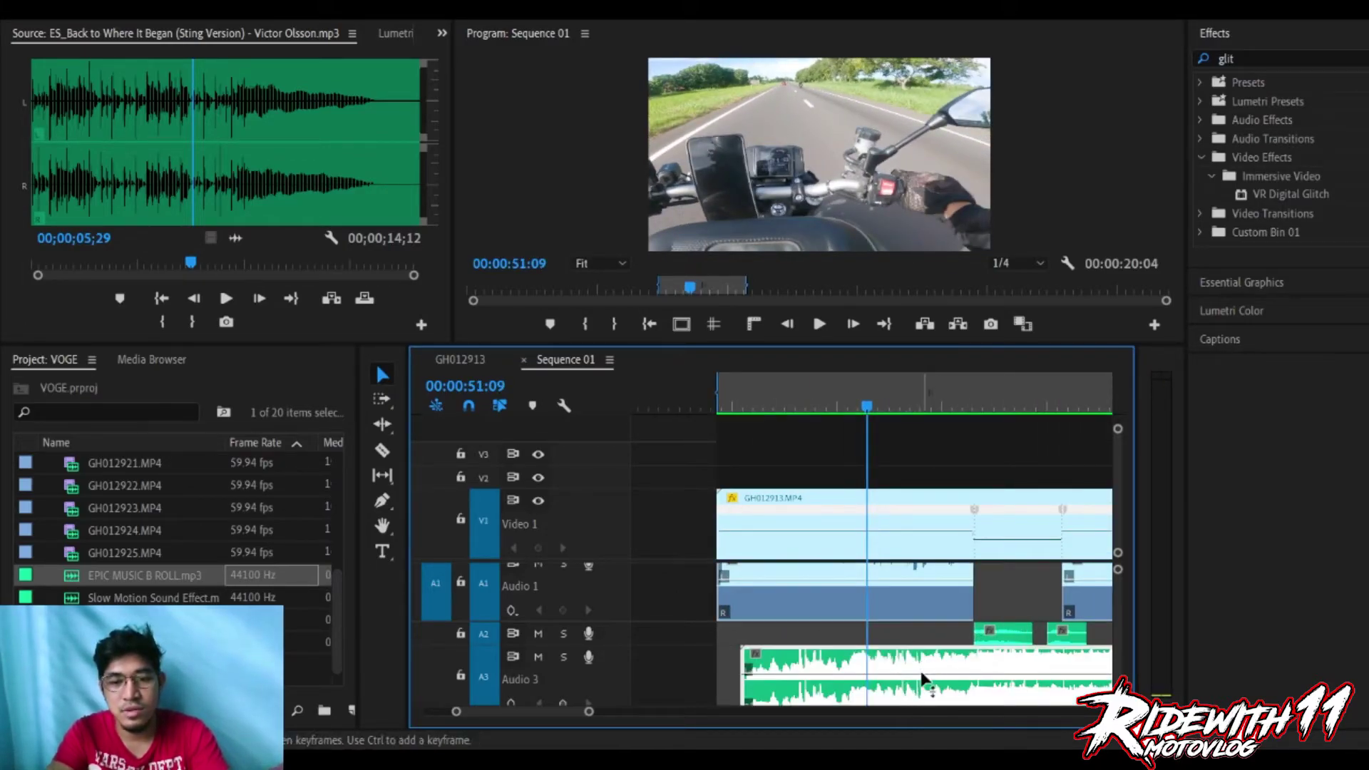
{"action": "left_click_drag", "start_coordinate": [931, 674], "coordinate": [931, 688]}
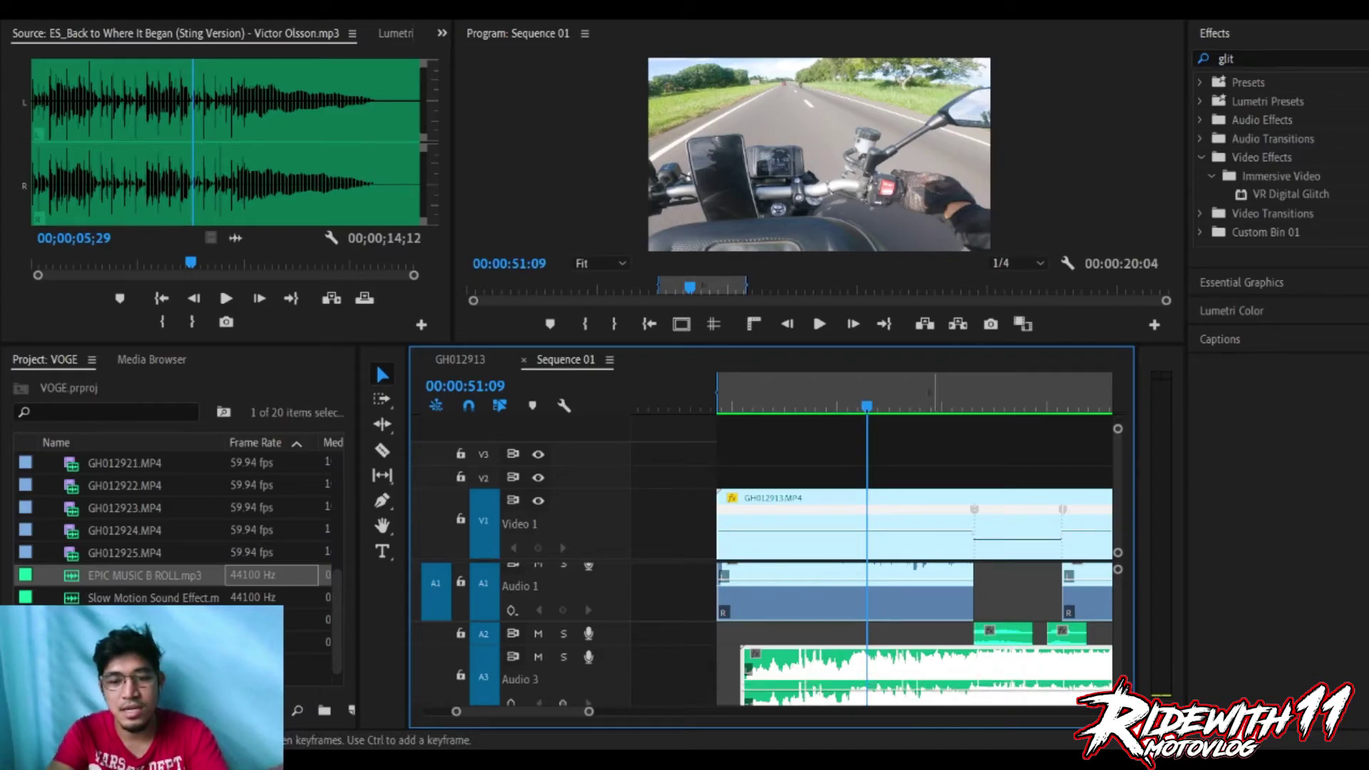
{"action": "key", "text": "space"}
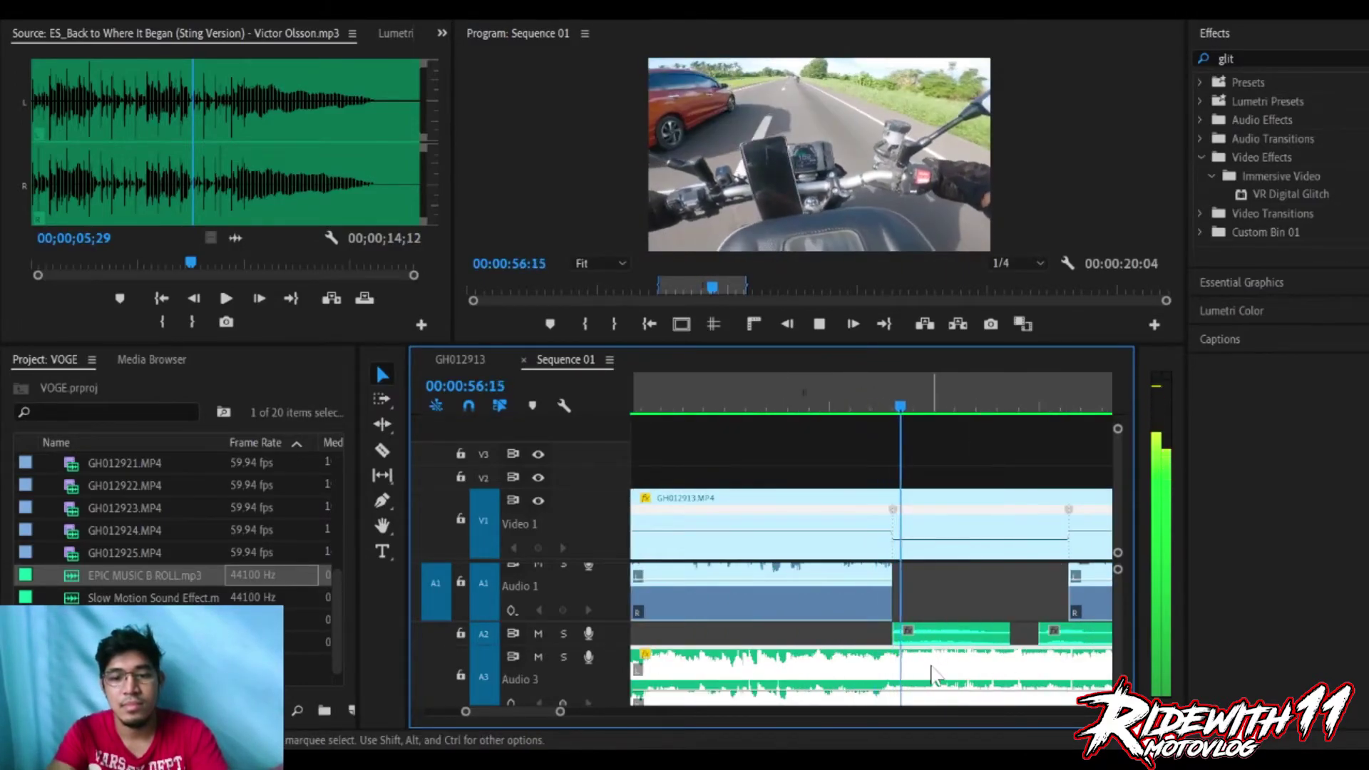
{"action": "left_click", "coordinate": [871, 407]}
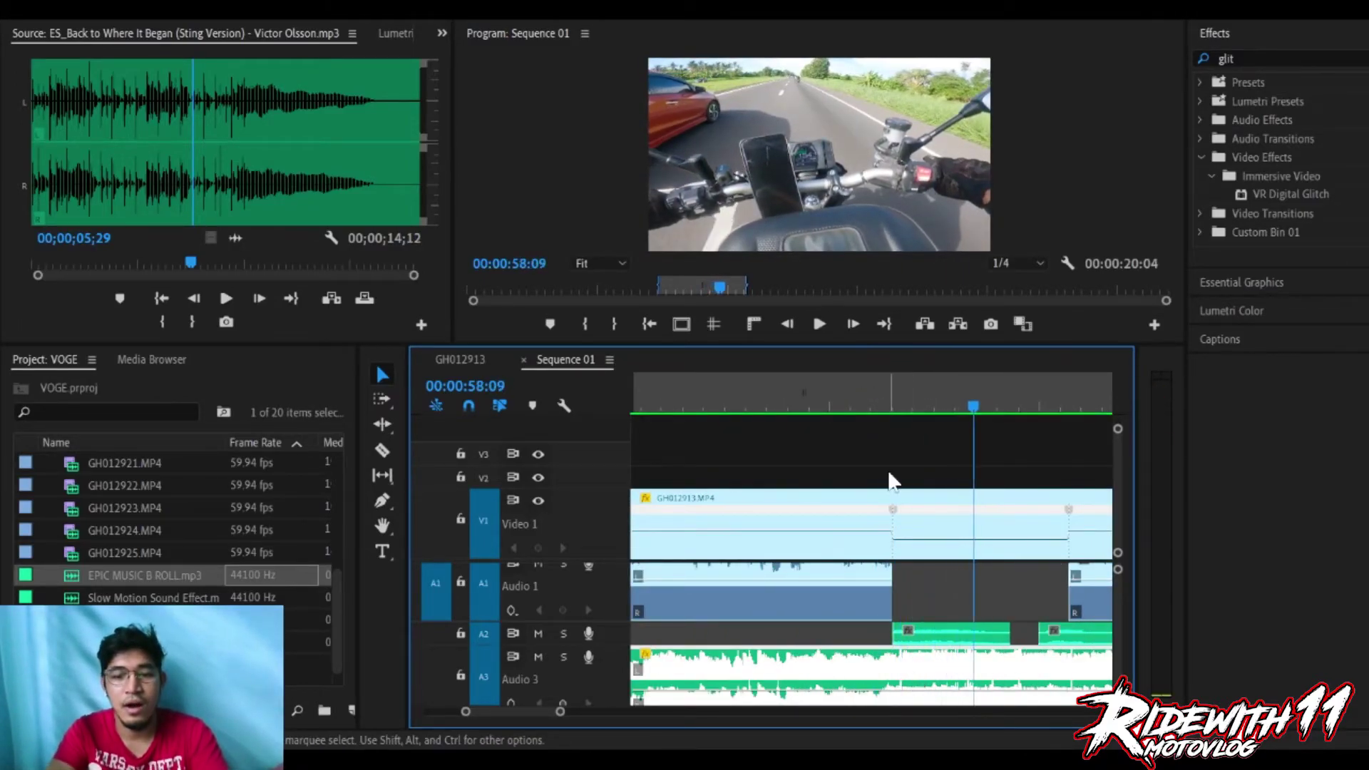
{"action": "key", "text": "equal"}
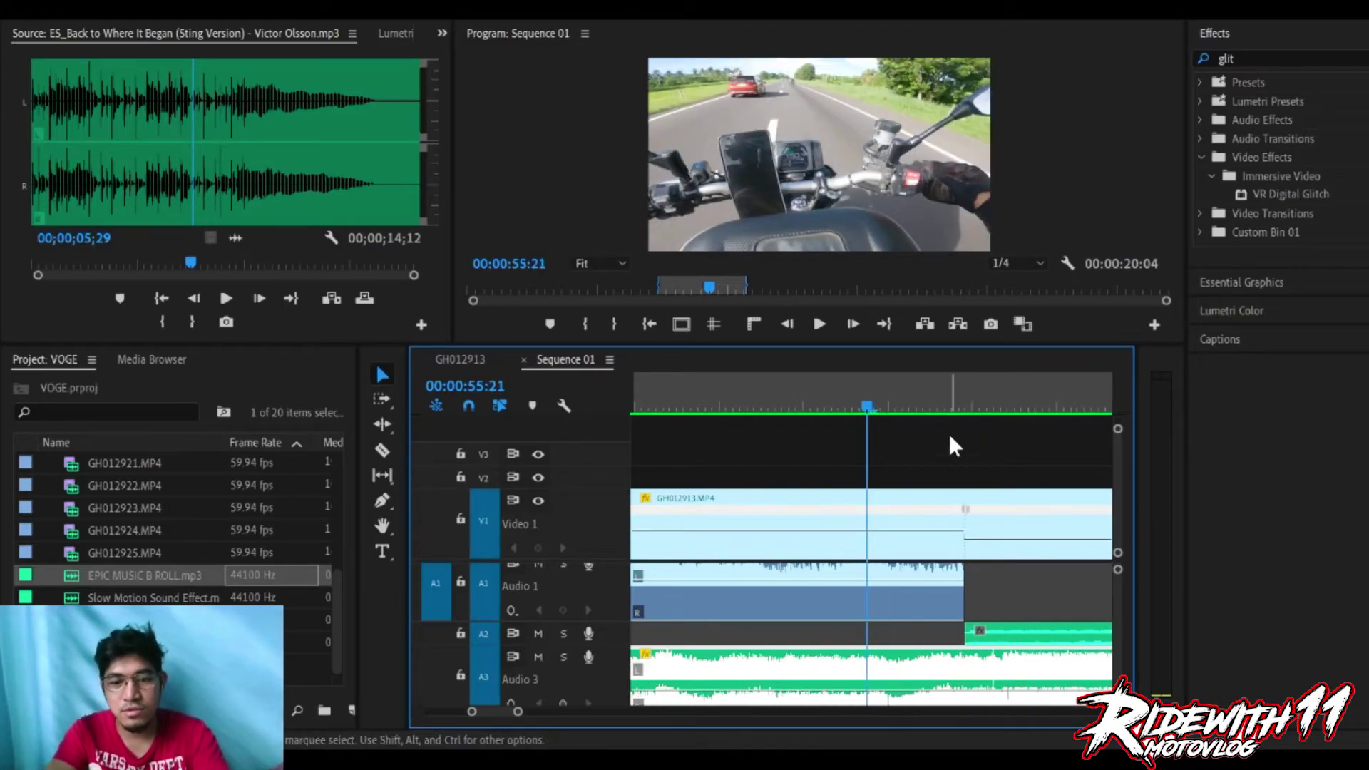
Solo the Audio 3 music track, preview it, and undo the last music edit.
{"action": "left_click", "coordinate": [564, 656]}
{"action": "key", "text": "space"}
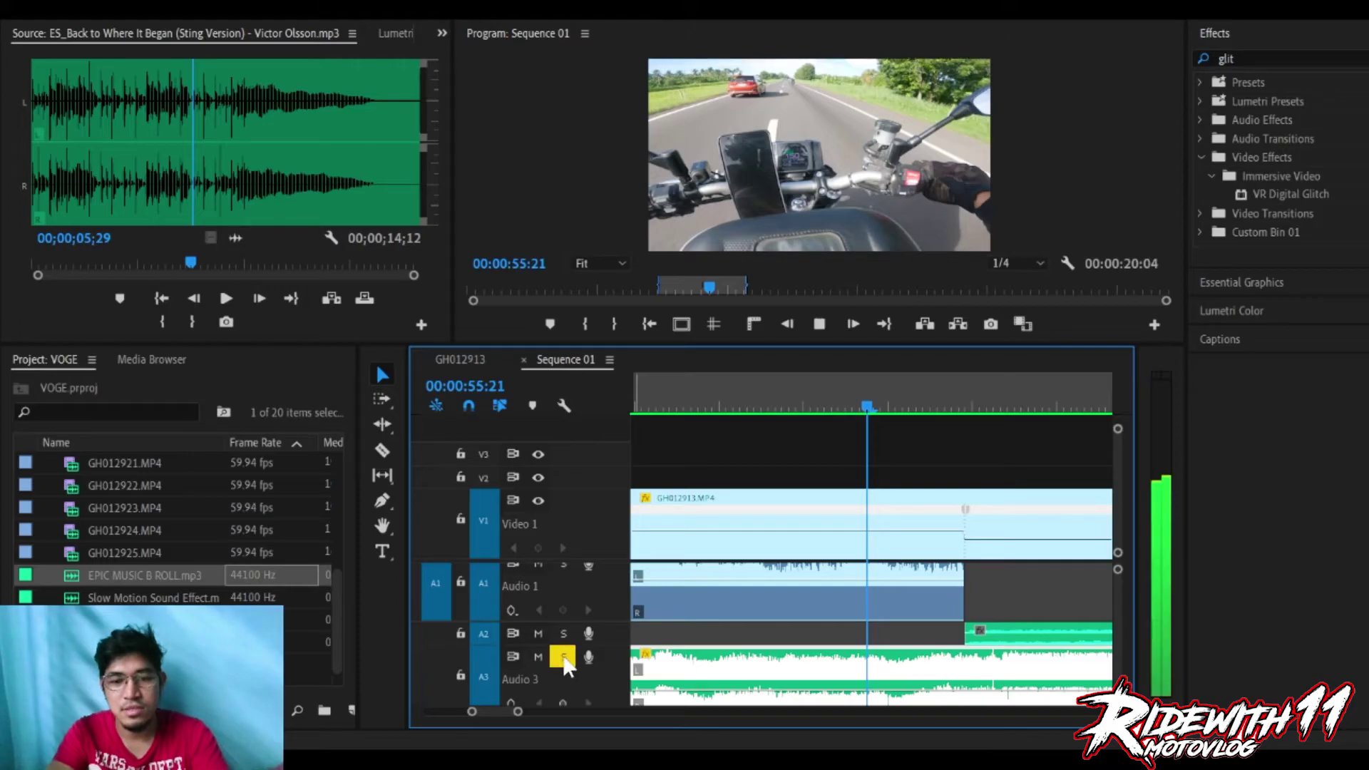
{"action": "key", "text": "space"}
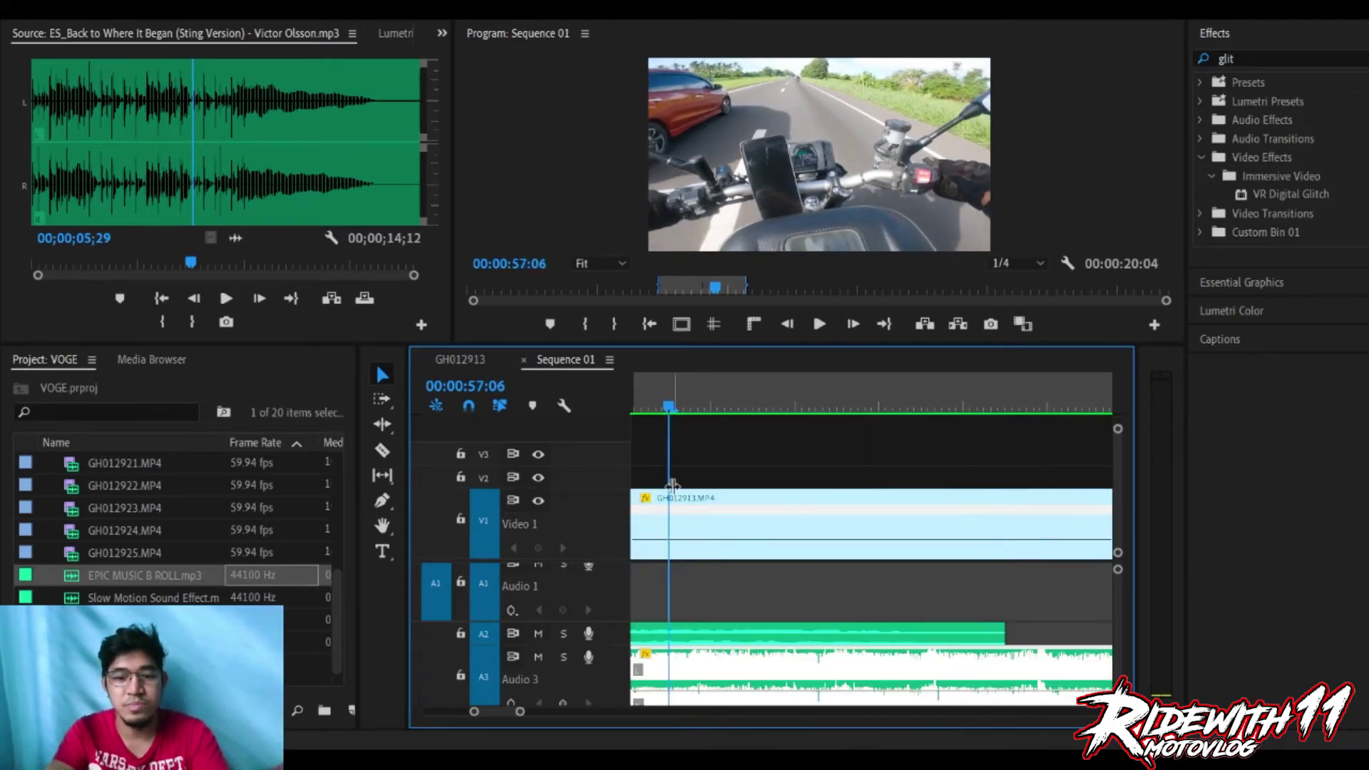
{"action": "key", "text": "ctrl+z"}
{"action": "key", "text": "ctrl+z"}
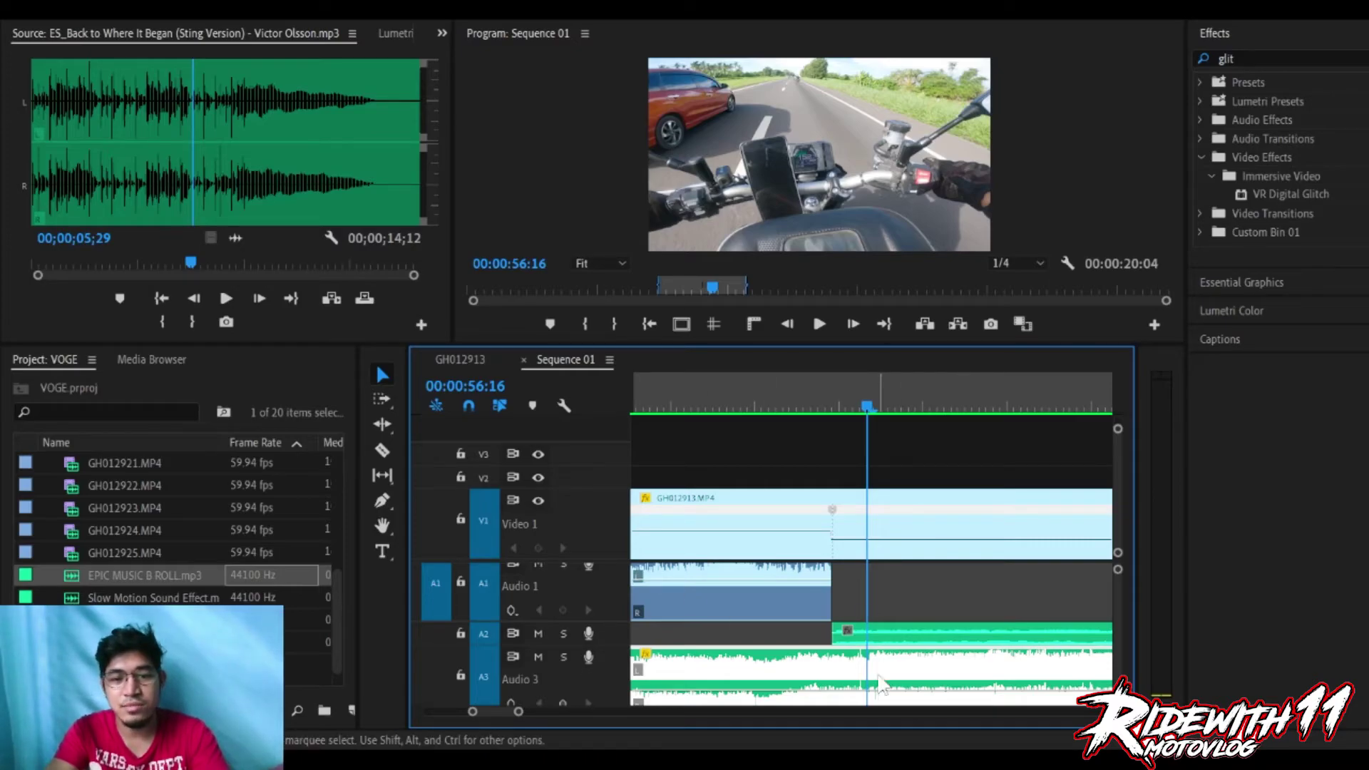
{"action": "key", "text": "equal"}
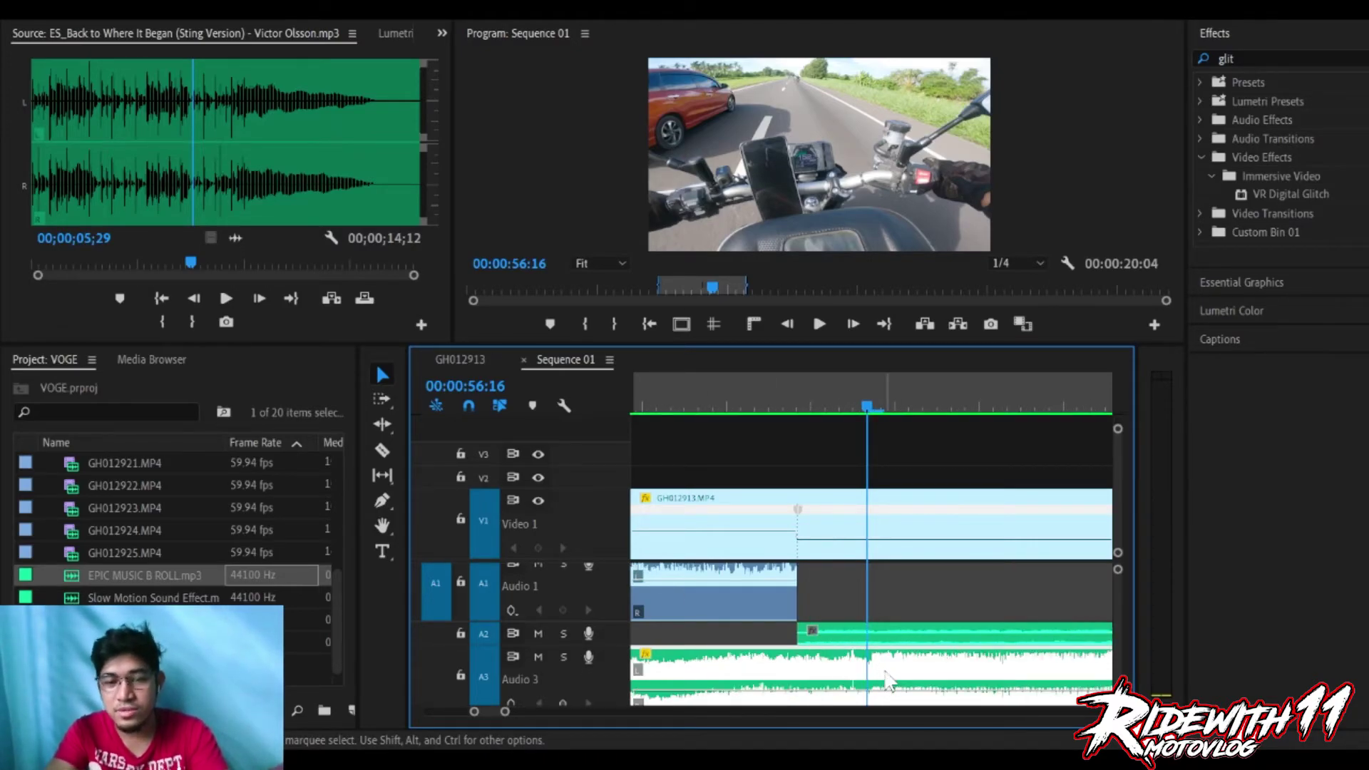
{"action": "left_click", "coordinate": [756, 438]}
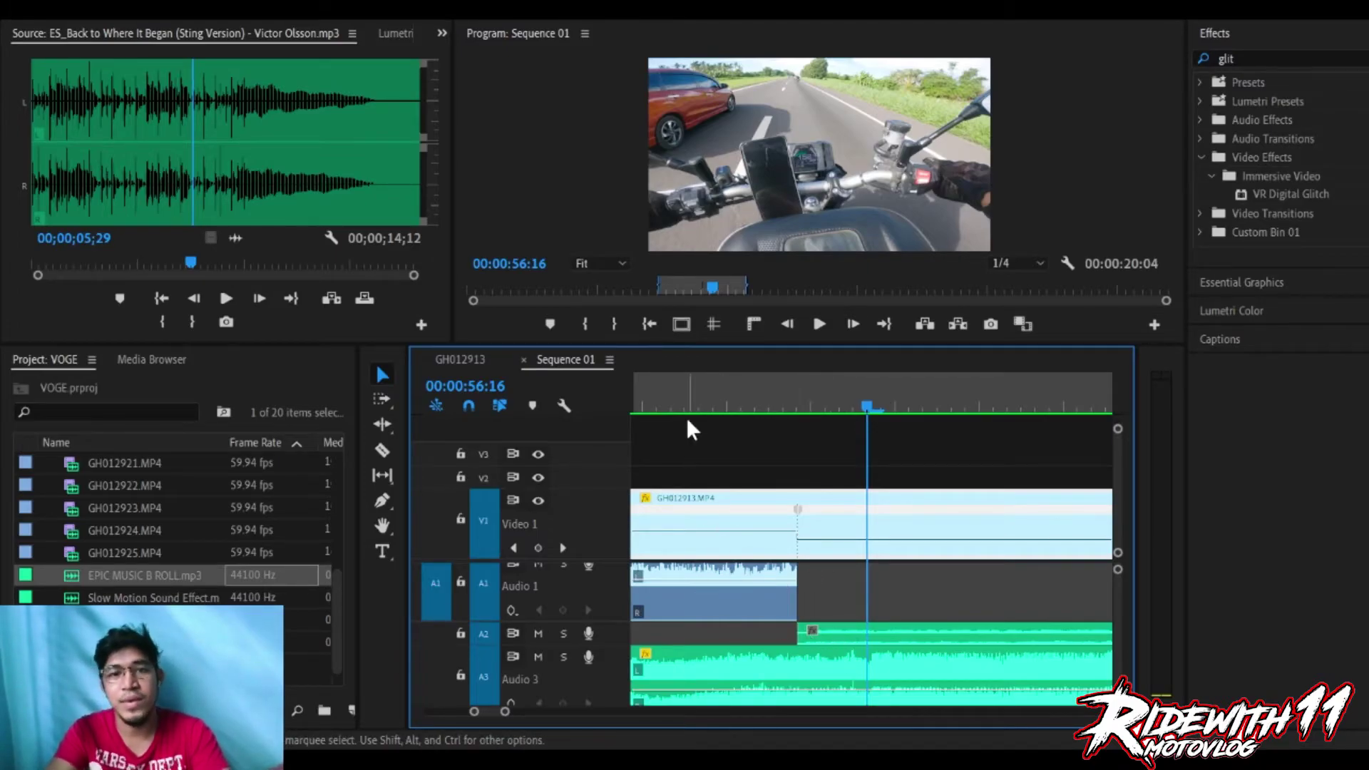
{"action": "left_click", "coordinate": [863, 655]}
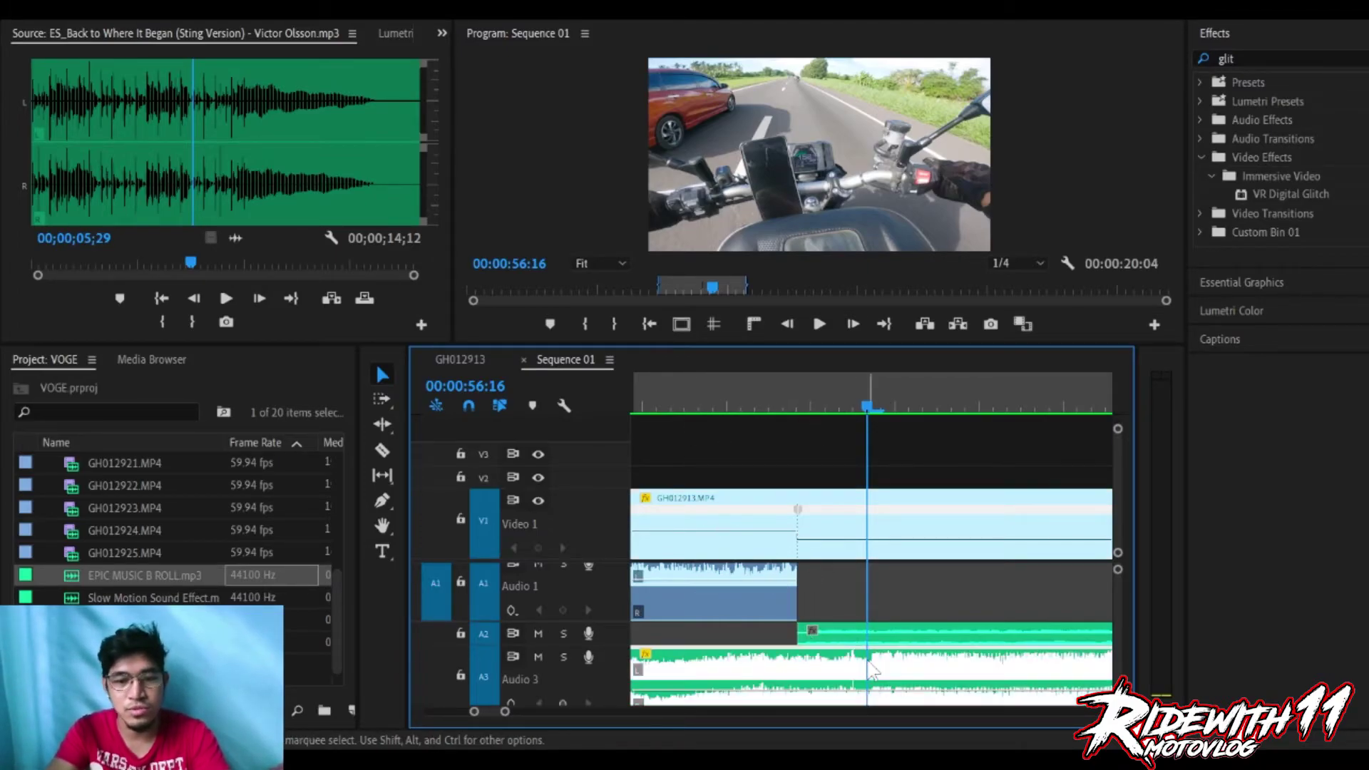
{"action": "left_click", "coordinate": [560, 656]}
Return the playhead to the V1 edit point and preview the music around the cut.
{"action": "left_click", "coordinate": [784, 404]}
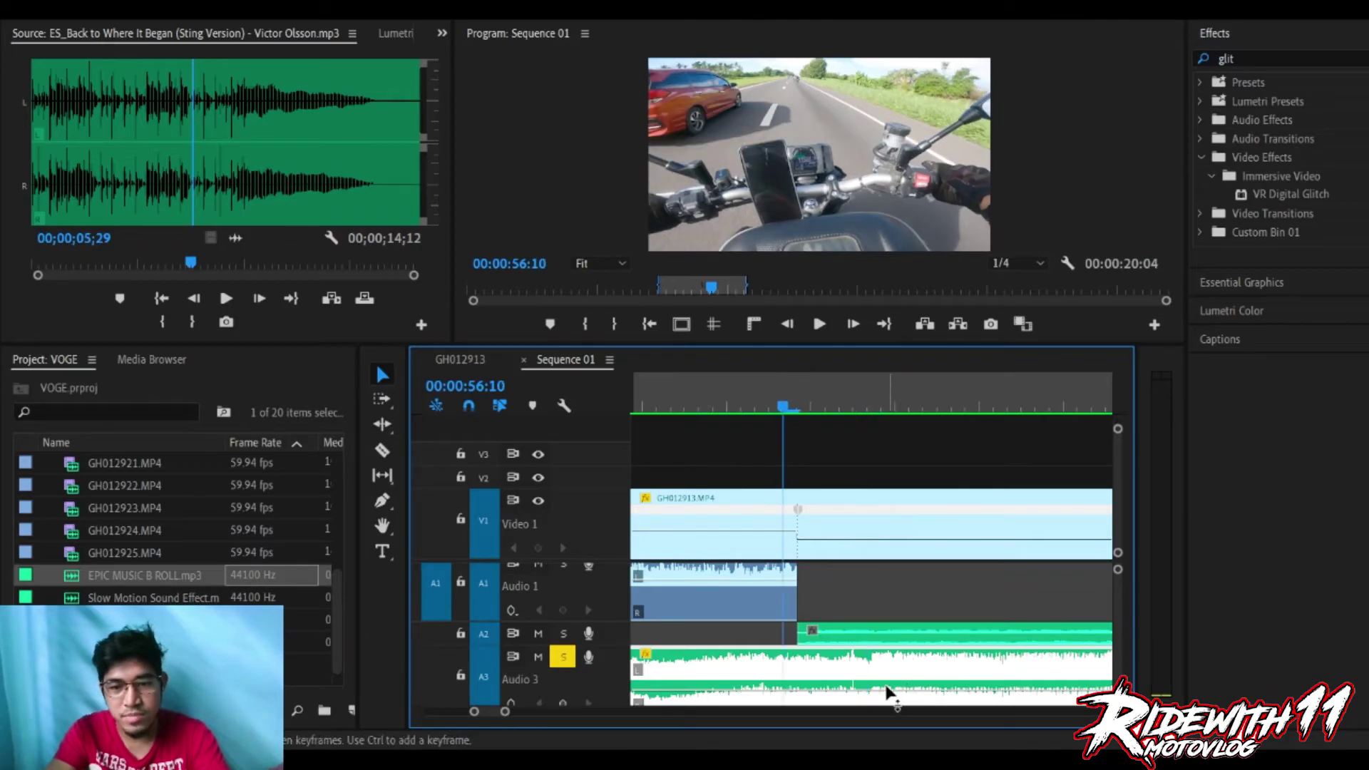
{"action": "left_click", "coordinate": [1035, 405]}
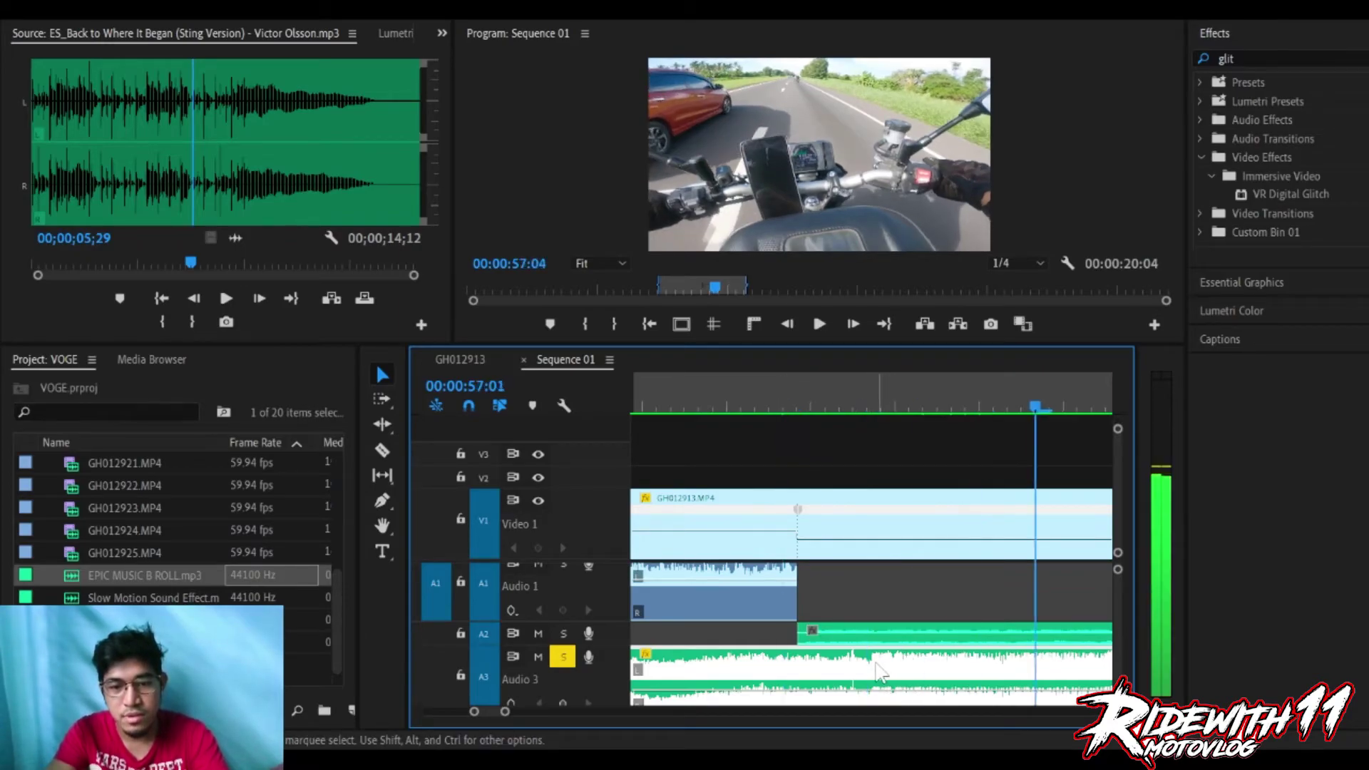
{"action": "left_click", "coordinate": [748, 431]}
{"action": "key", "text": "Up"}
{"action": "key", "text": "space"}
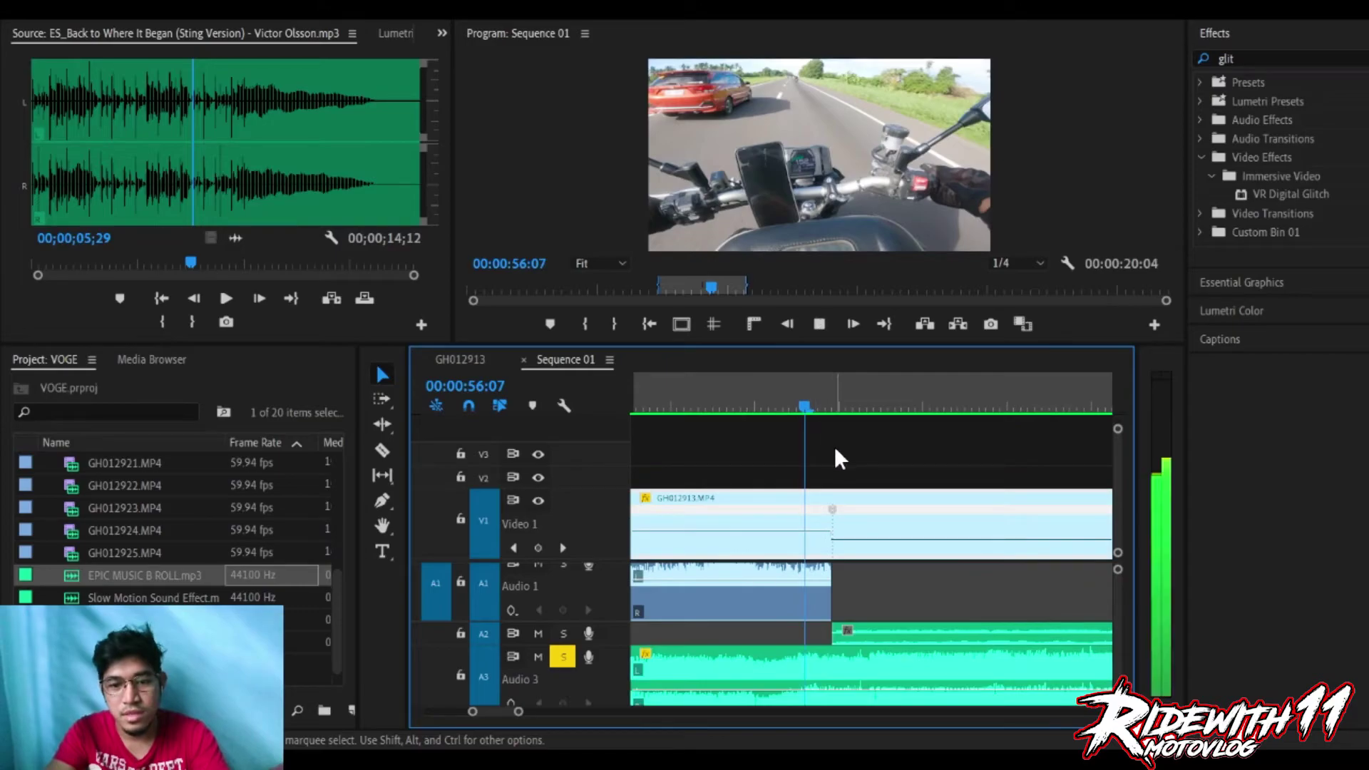
{"action": "key", "text": "space"}
{"action": "key", "text": "="}
Split the music at 56:16, delete the left piece, and slide the rest to the edit point.
{"action": "left_click", "coordinate": [828, 653]}
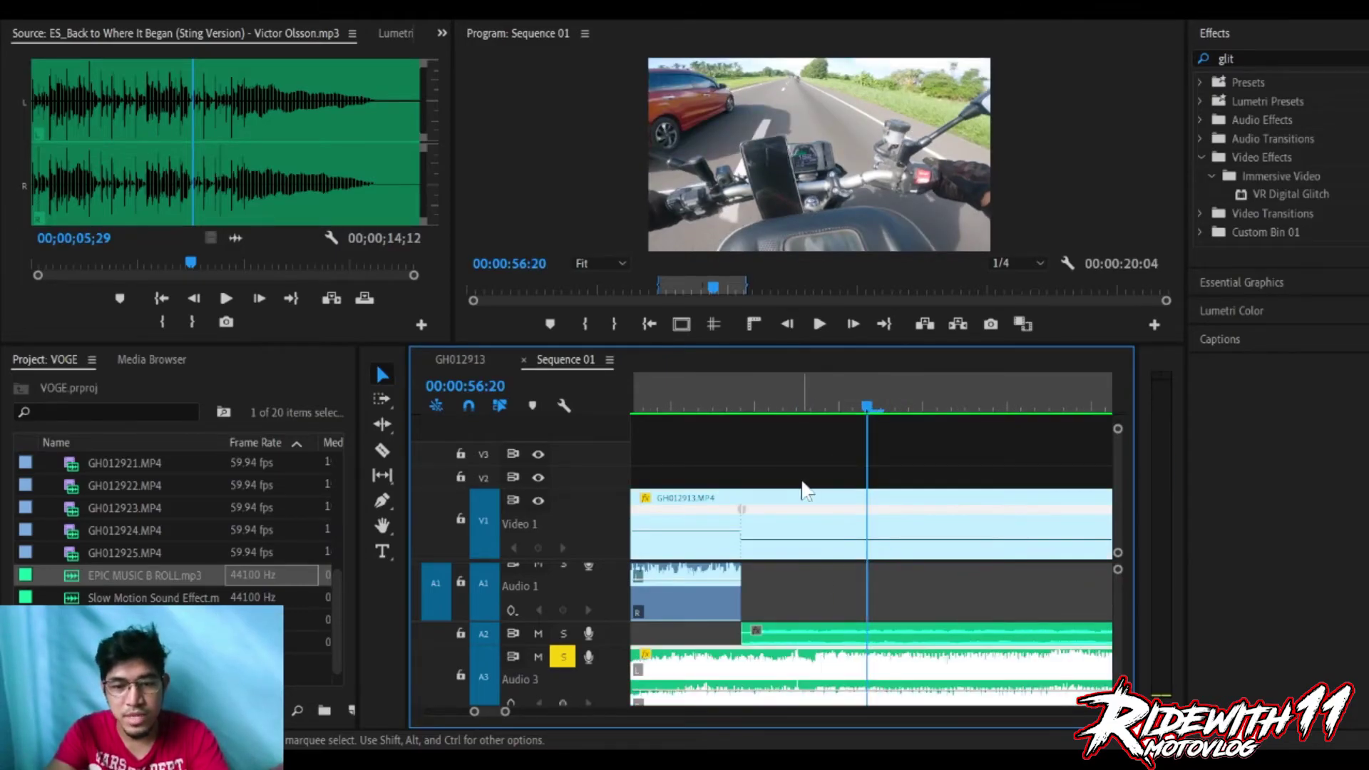
{"action": "left_click", "coordinate": [810, 409]}
{"action": "key", "text": "Left"}
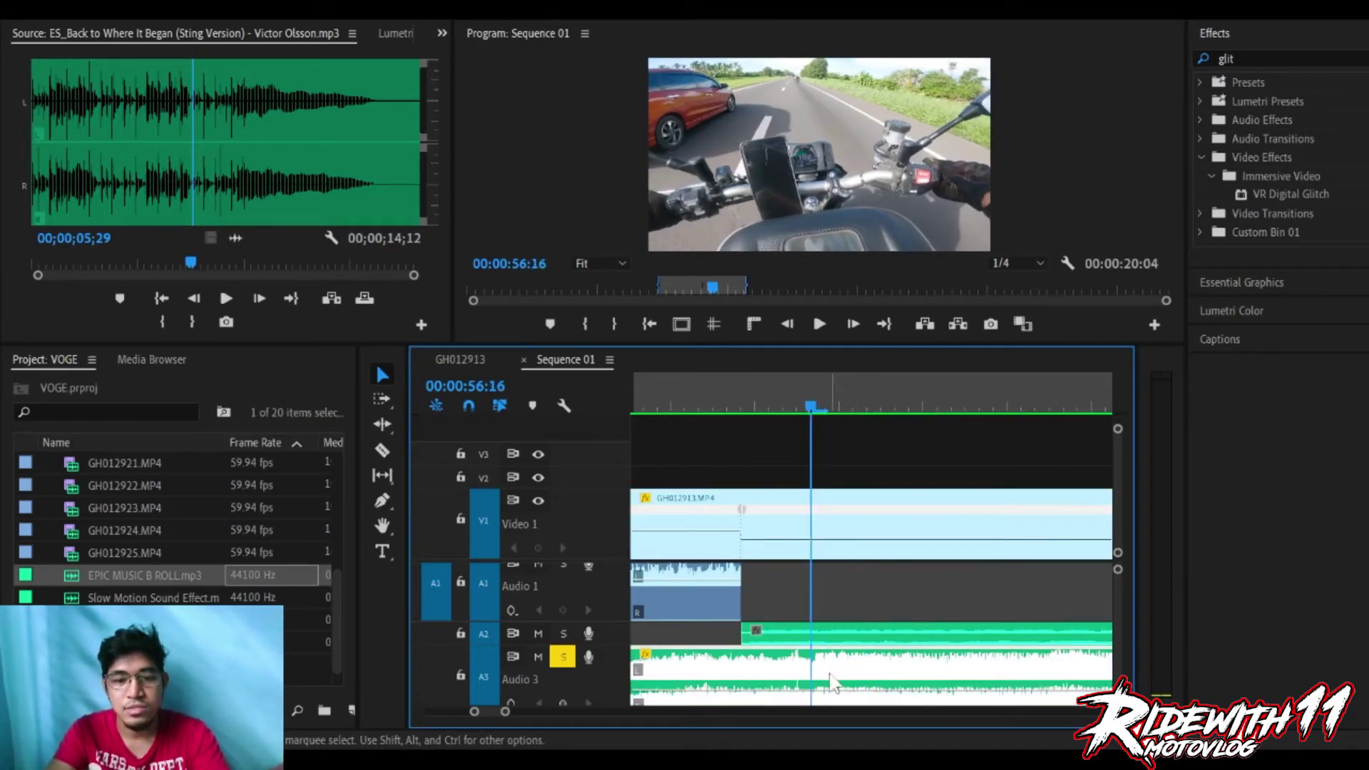
{"action": "key", "text": "="}
{"action": "key", "text": "ctrl+k"}
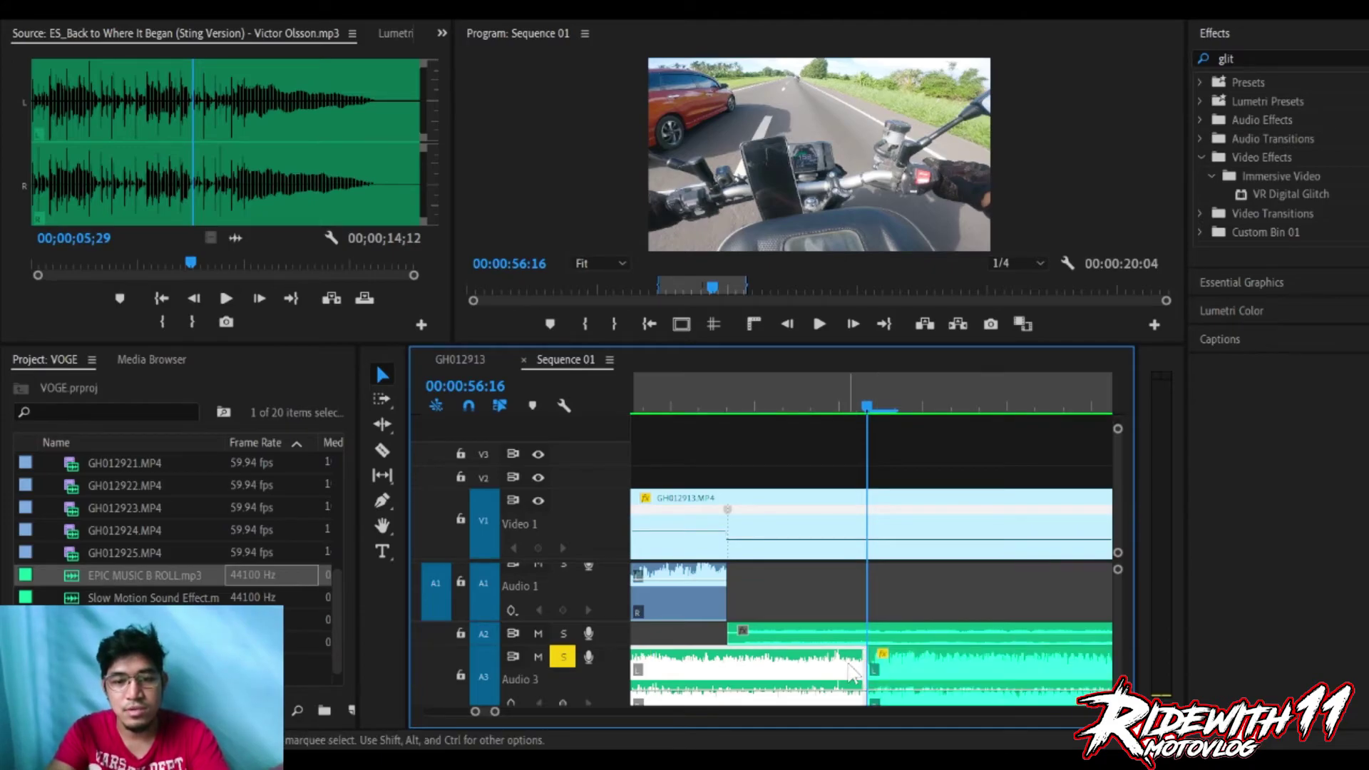
{"action": "key", "text": "Delete"}
{"action": "left_click_drag", "start_coordinate": [902, 674], "coordinate": [763, 676]}
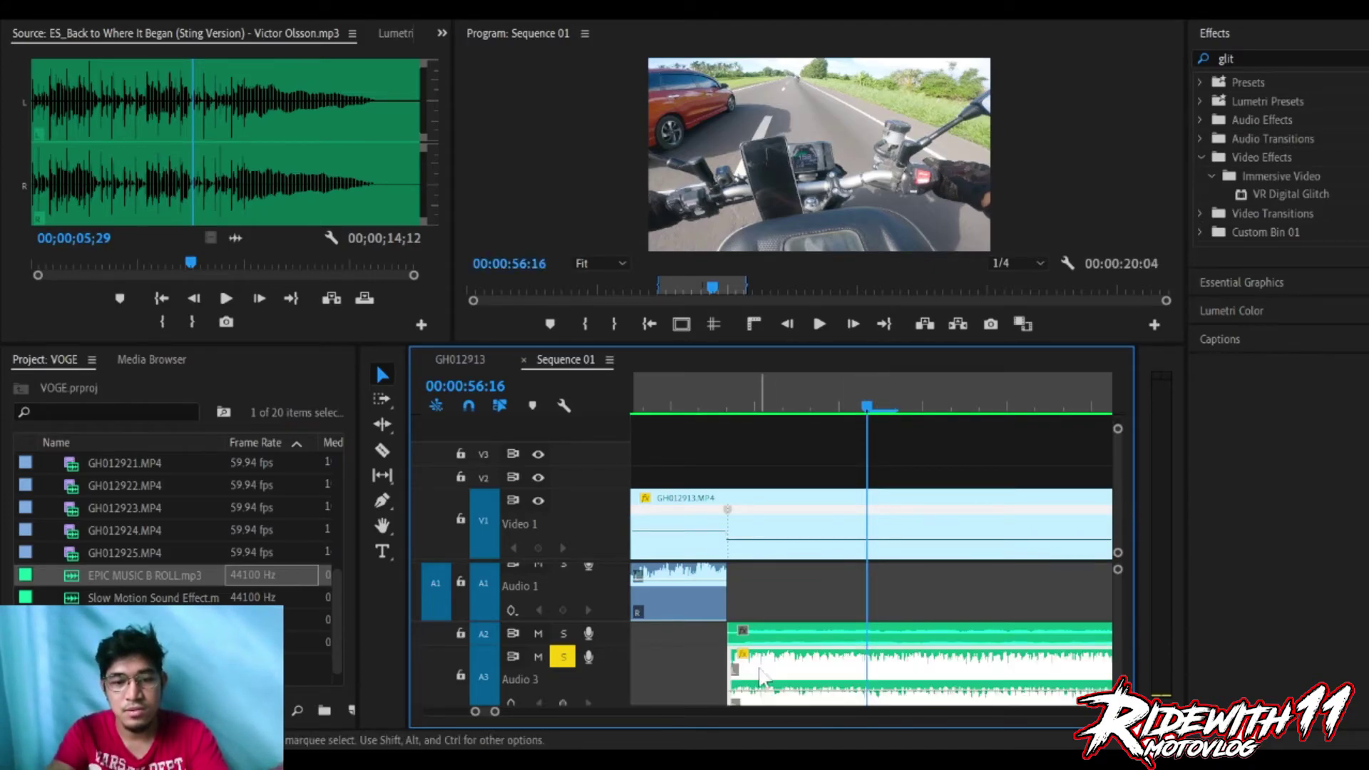
{"action": "key", "text": "minus"}
{"action": "key", "text": "minus"}
{"action": "key", "text": "minus"}
{"action": "key", "text": "minus"}
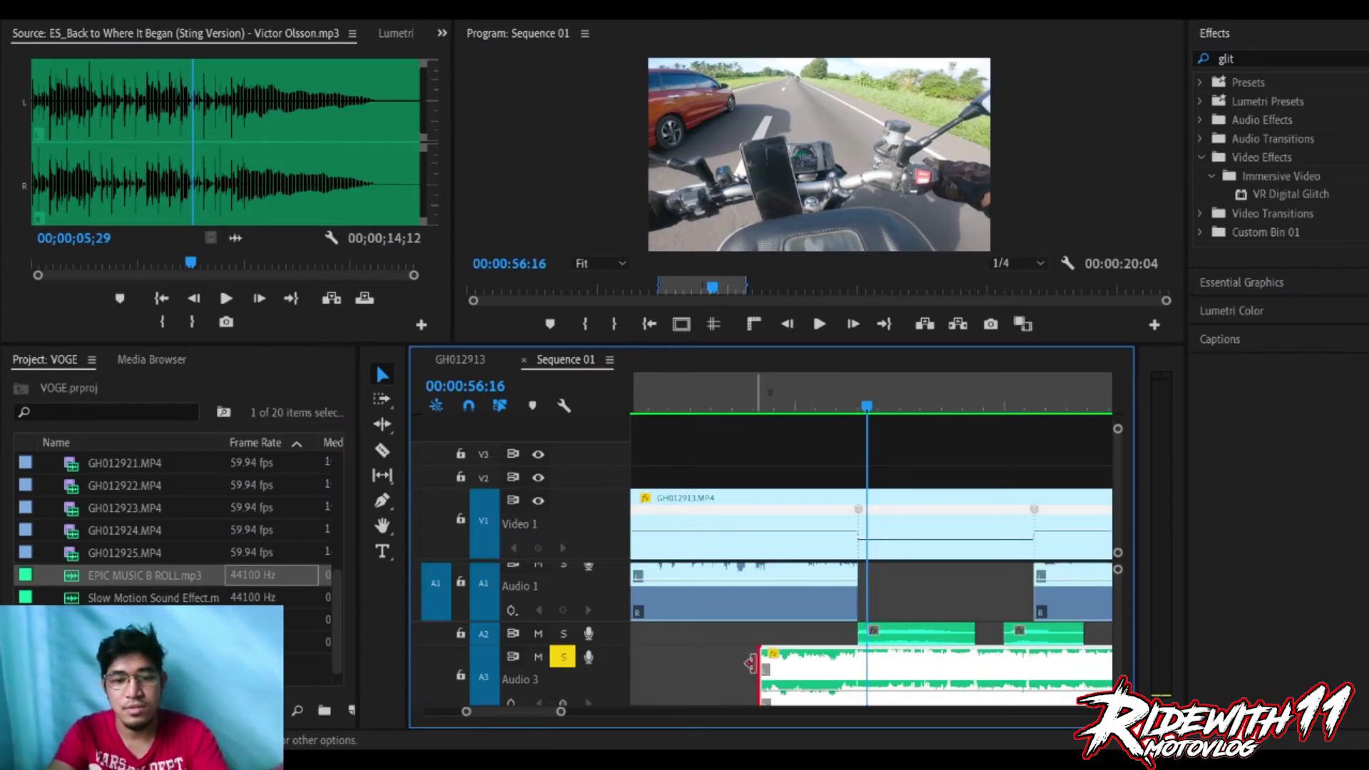
Trim the music's in-point further left so it starts earlier.
{"action": "left_click_drag", "start_coordinate": [743, 661], "coordinate": [645, 663]}
{"action": "key", "text": "minus"}
{"action": "left_click_drag", "start_coordinate": [758, 663], "coordinate": [653, 663]}
Play back the edited section from before the slow-mo, then unsolo Audio 3 and review.
{"action": "left_click", "coordinate": [856, 405]}
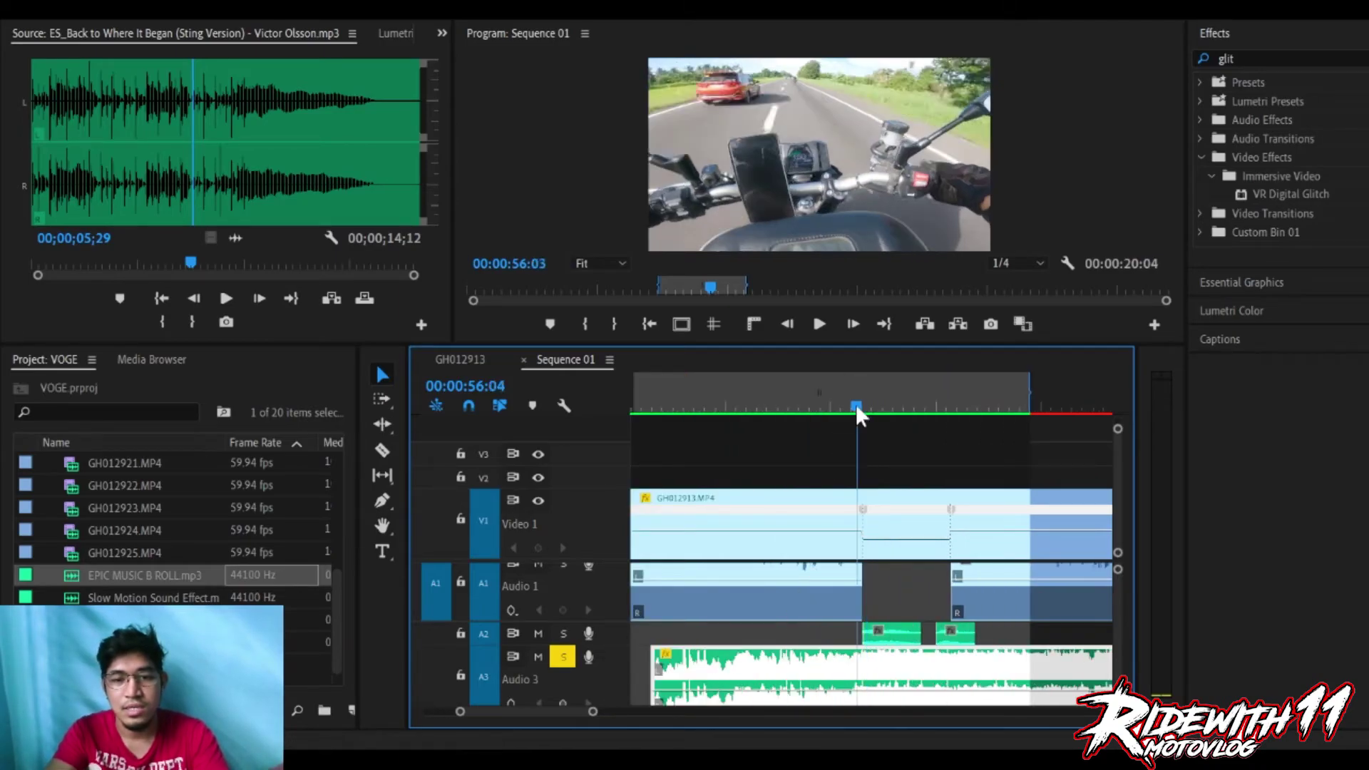
{"action": "key", "text": "equal"}
{"action": "key", "text": "space"}
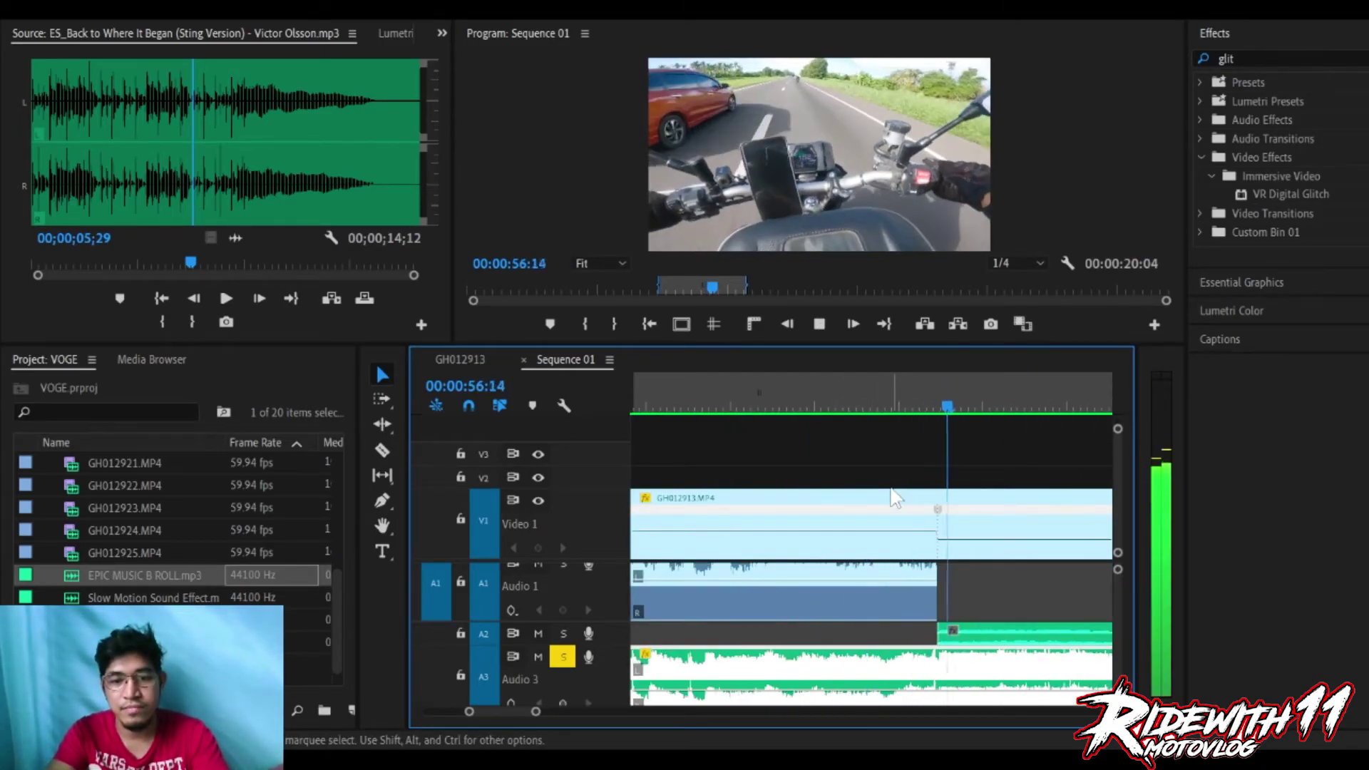
{"action": "key", "text": "minus"}
{"action": "key", "text": "equal"}
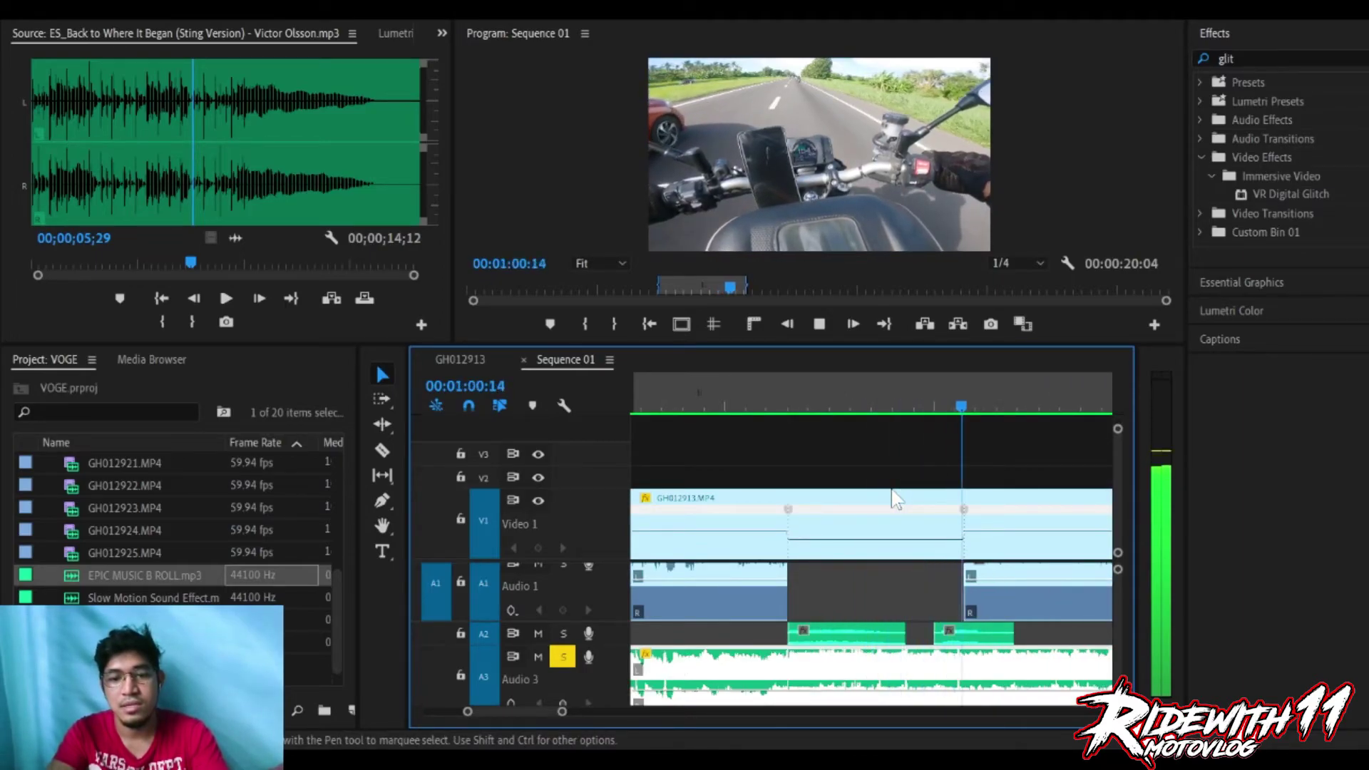
{"action": "key", "text": "space"}
{"action": "left_click", "coordinate": [563, 657]}
{"action": "left_click", "coordinate": [841, 399]}
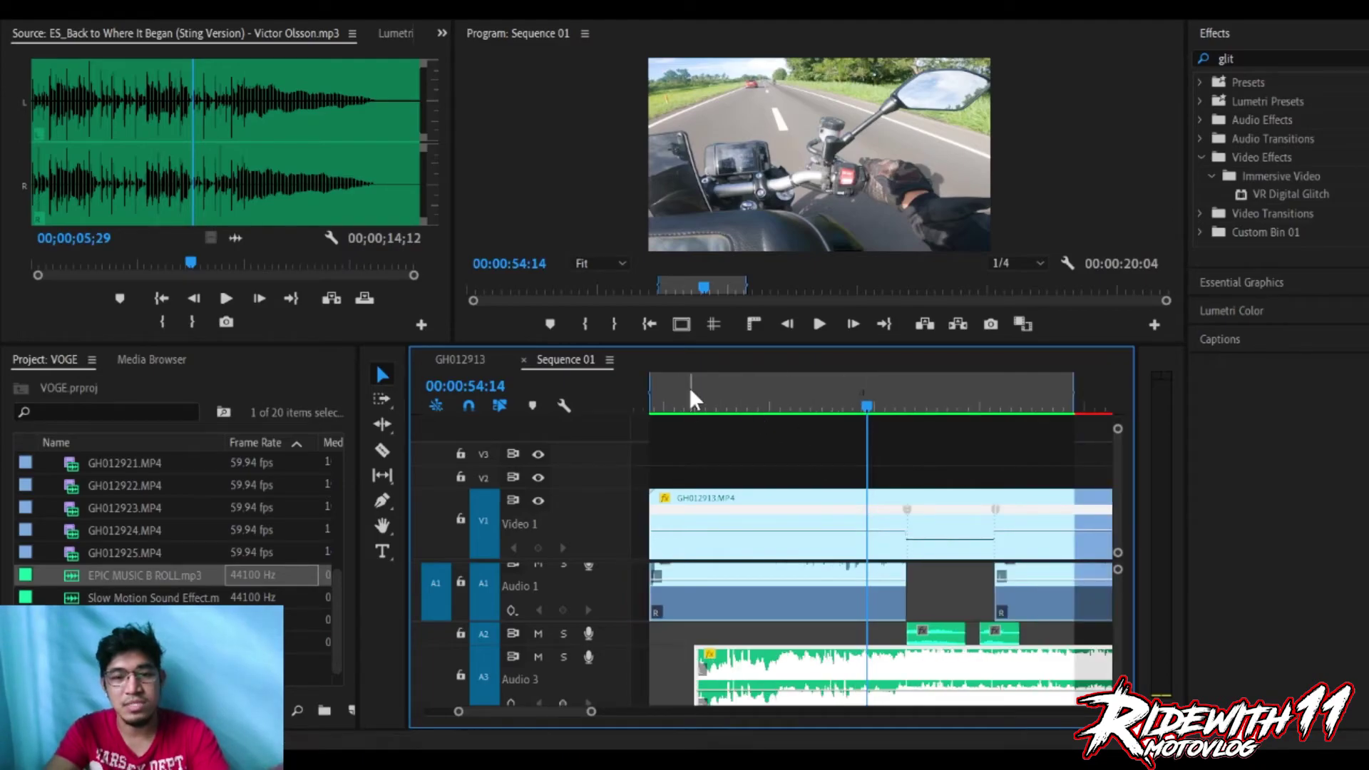
{"action": "left_click", "coordinate": [699, 398]}
{"action": "key", "text": "space"}
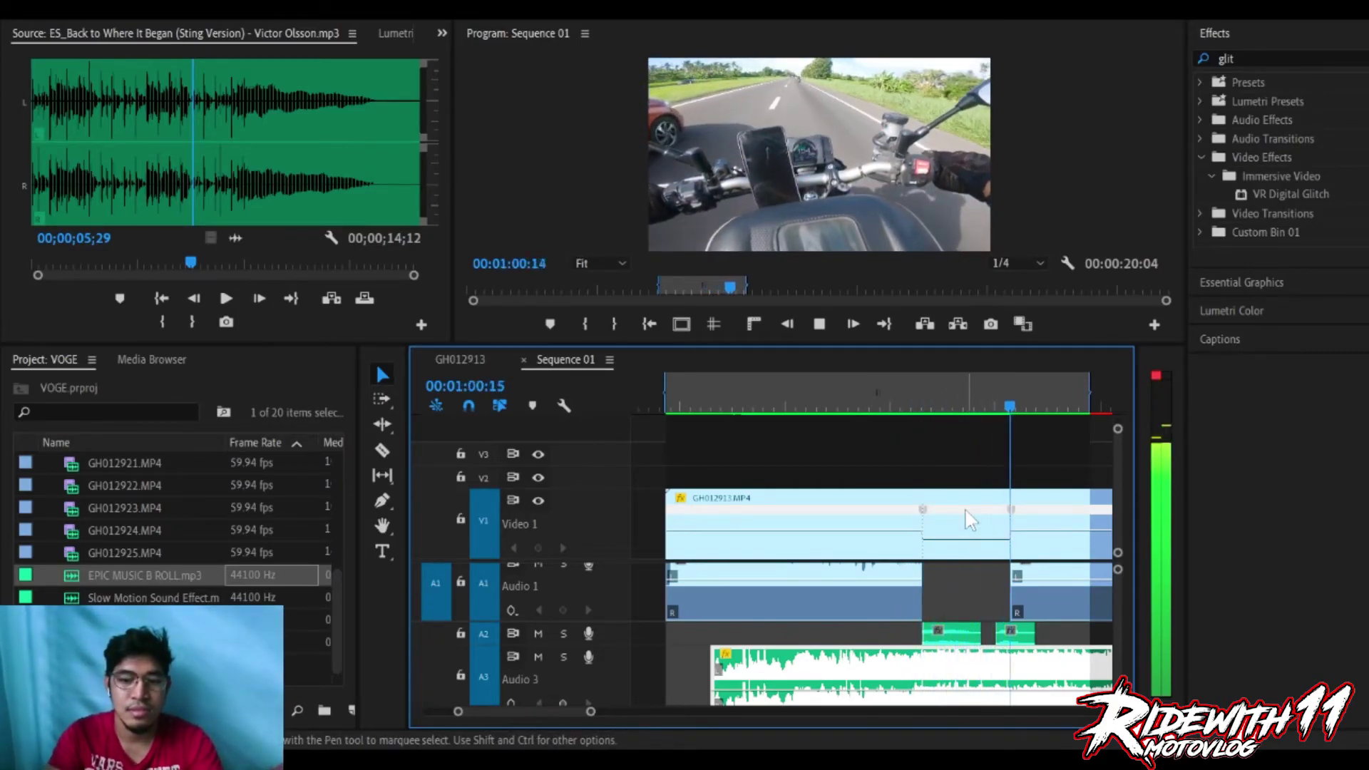
Expand the Audio 2 track so its sound-effect waveforms are visible.
{"action": "key", "text": "space"}
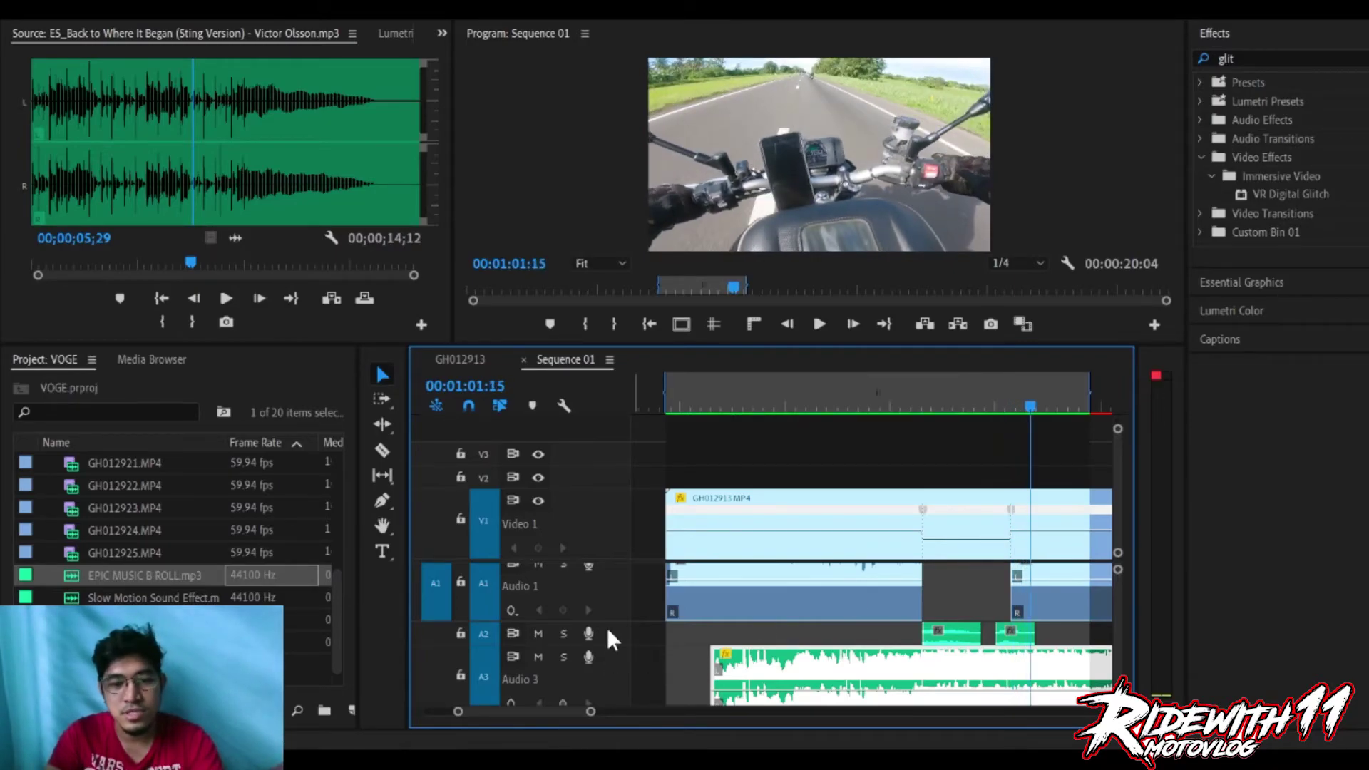
{"action": "double_click", "coordinate": [606, 628]}
{"action": "key", "text": "equal"}
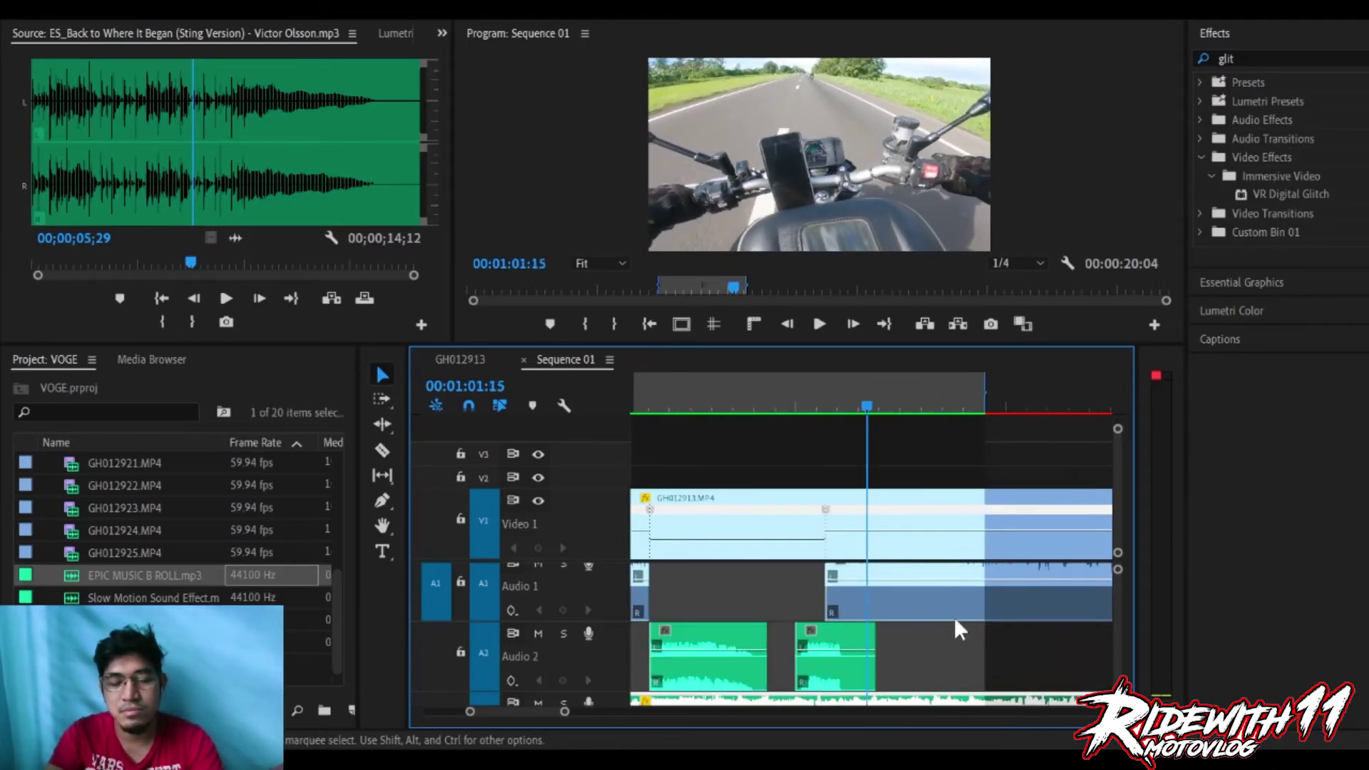
{"action": "key", "text": "minus"}
Load the second Slow Motion Sound Effect clip in the Source Monitor, then play back from 50:16.
{"action": "left_click", "coordinate": [789, 648]}
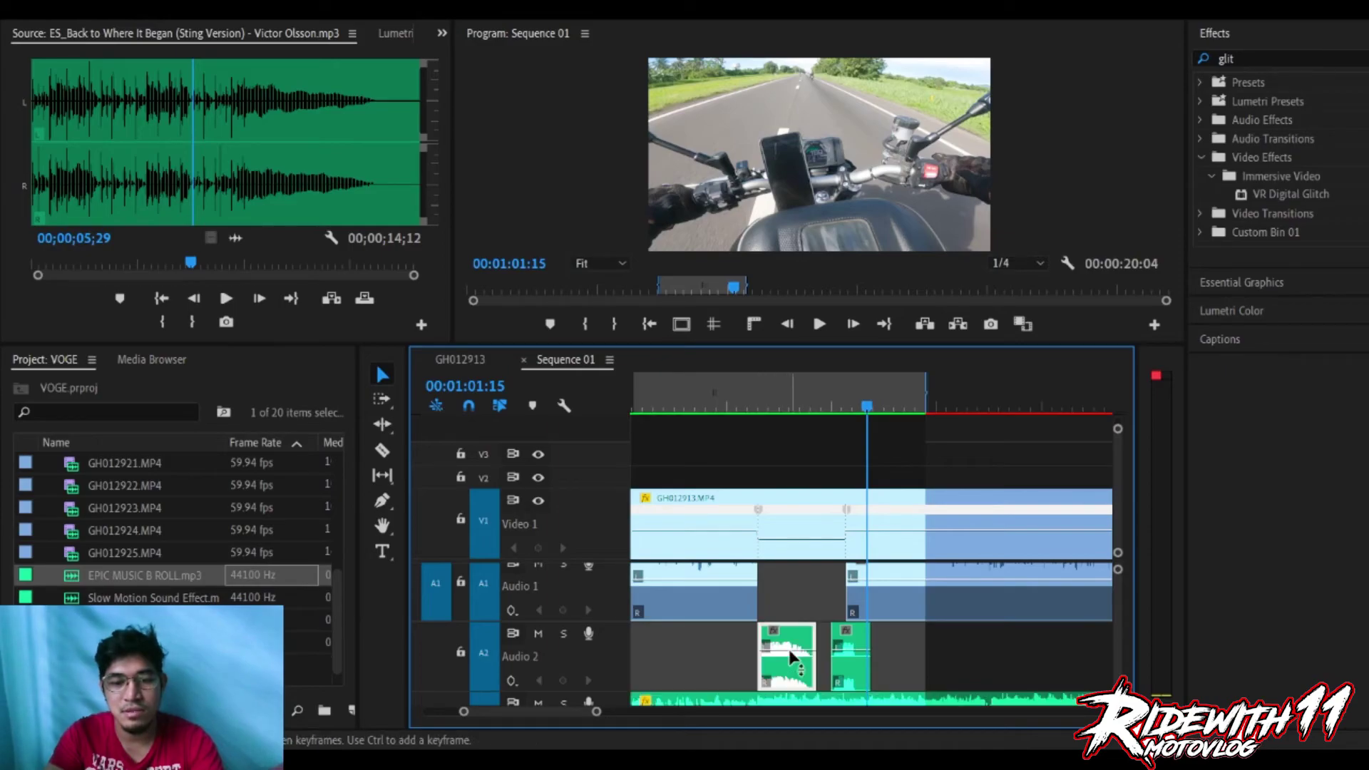
{"action": "double_click", "coordinate": [856, 645]}
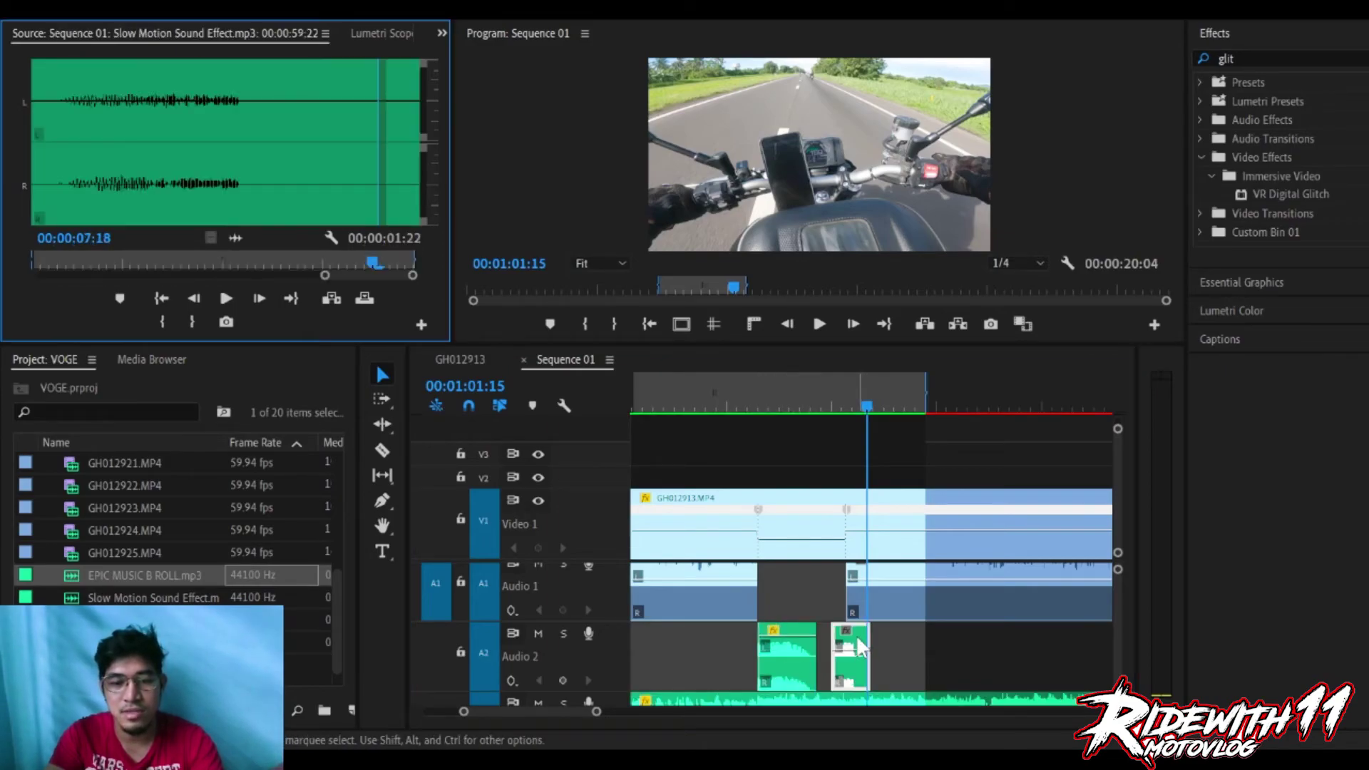
{"action": "left_click", "coordinate": [855, 649]}
{"action": "key", "text": "minus"}
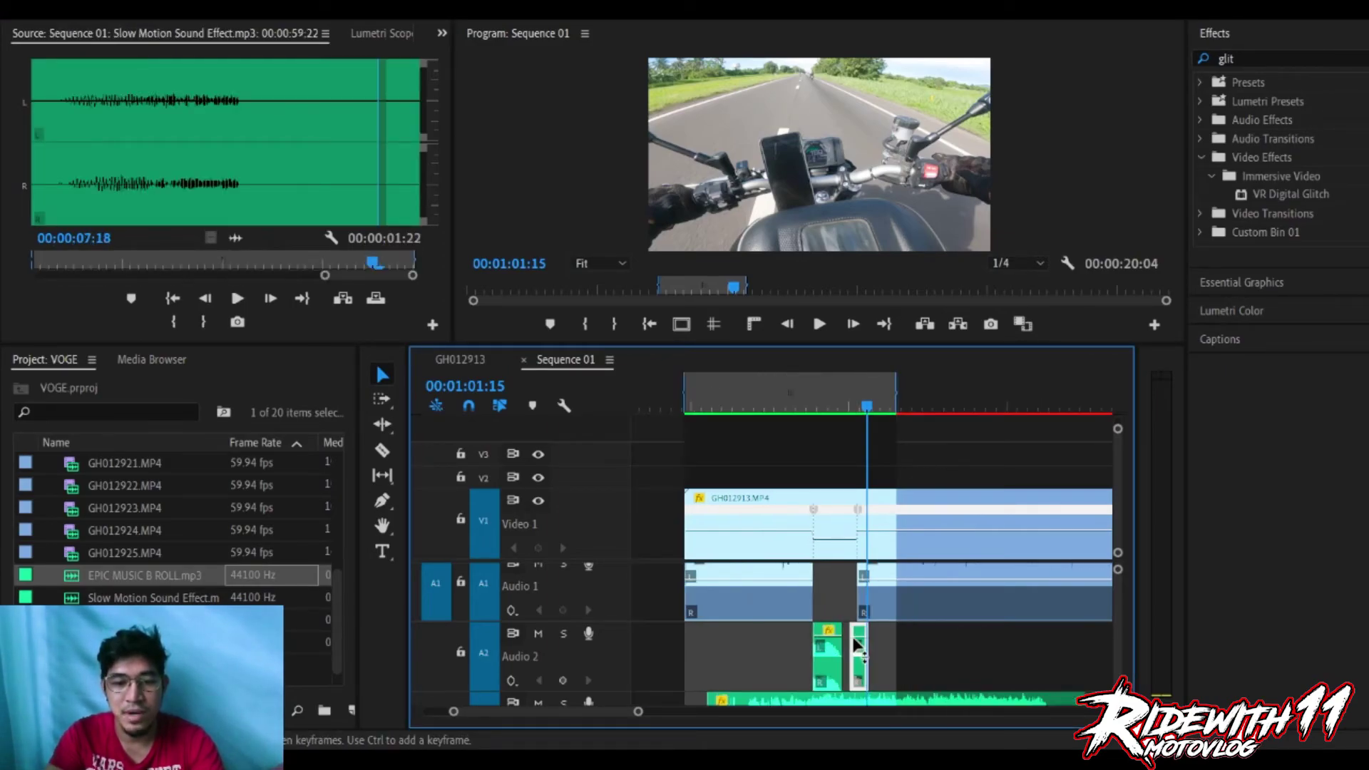
{"action": "left_click", "coordinate": [753, 393]}
{"action": "key", "text": "space"}
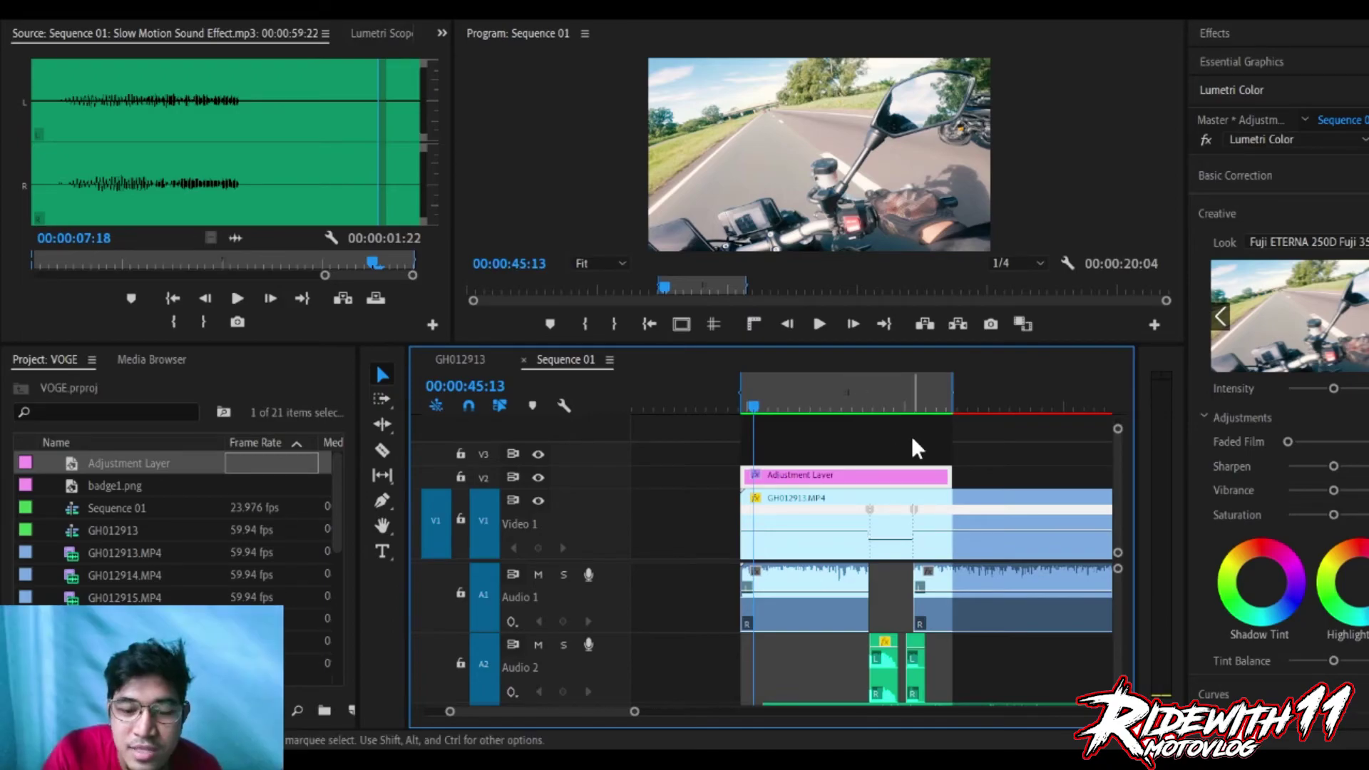
Scroll the view and jump the playhead back to the start of the graded section.
{"action": "scroll", "coordinate": [1119, 599], "scroll_direction": "down", "scroll_amount": 2}
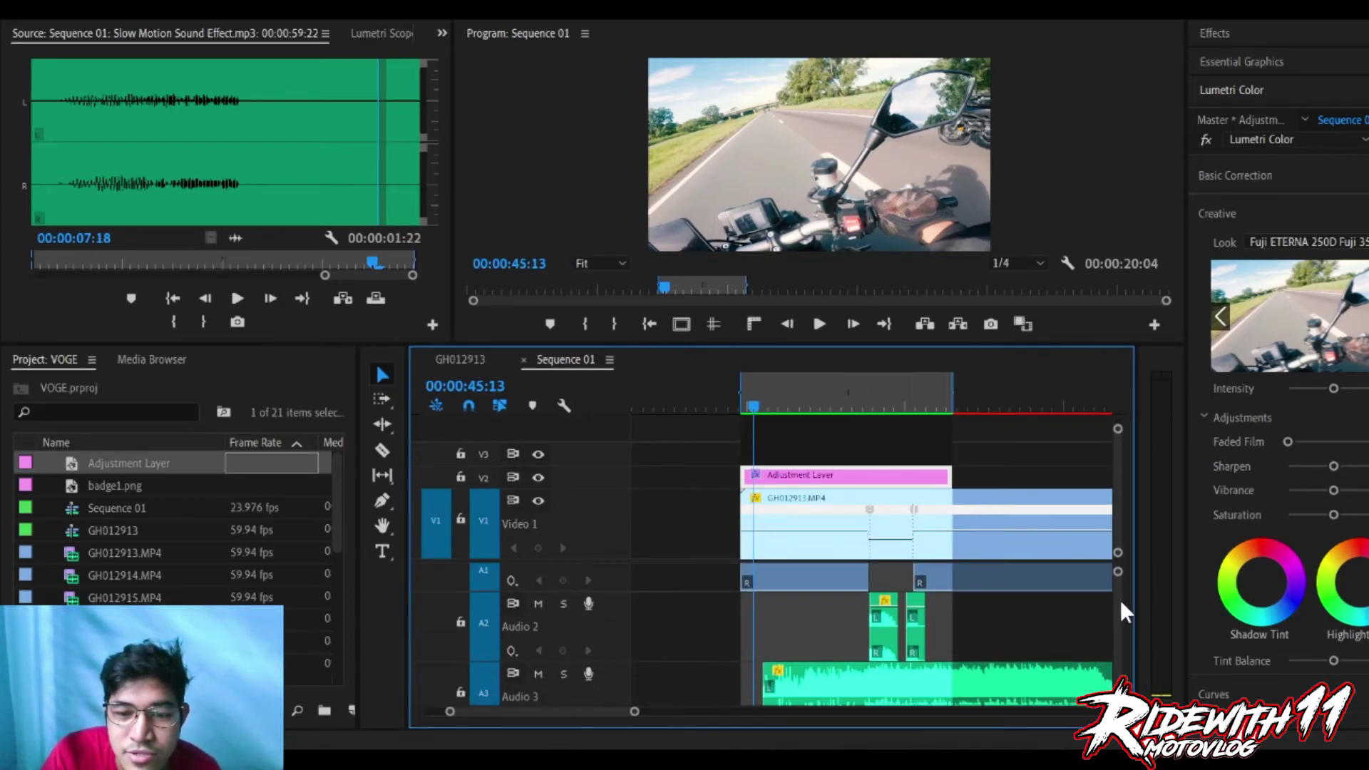
{"action": "scroll", "coordinate": [1121, 603], "scroll_direction": "down", "scroll_amount": 2}
{"action": "scroll", "coordinate": [1124, 601], "scroll_direction": "up", "scroll_amount": 4}
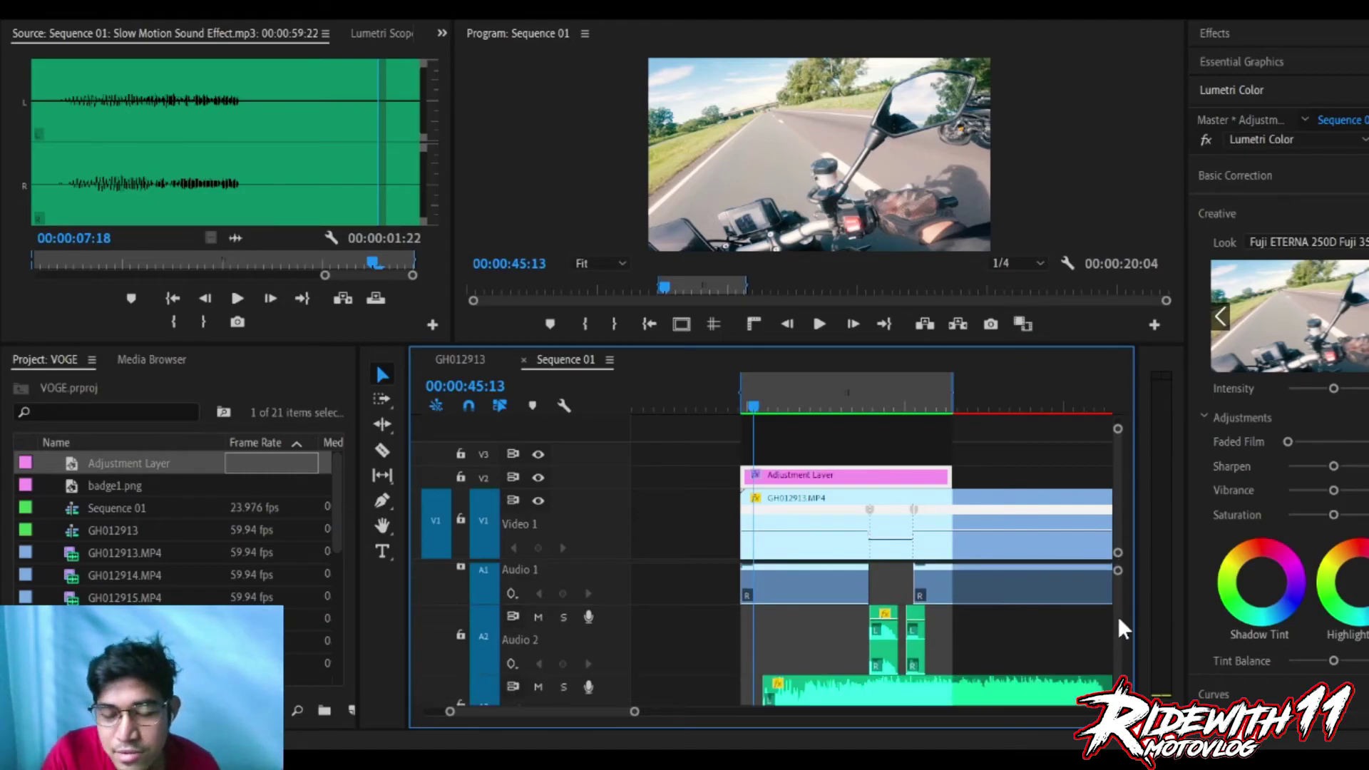
{"action": "scroll", "coordinate": [1118, 616], "scroll_direction": "up", "scroll_amount": 2}
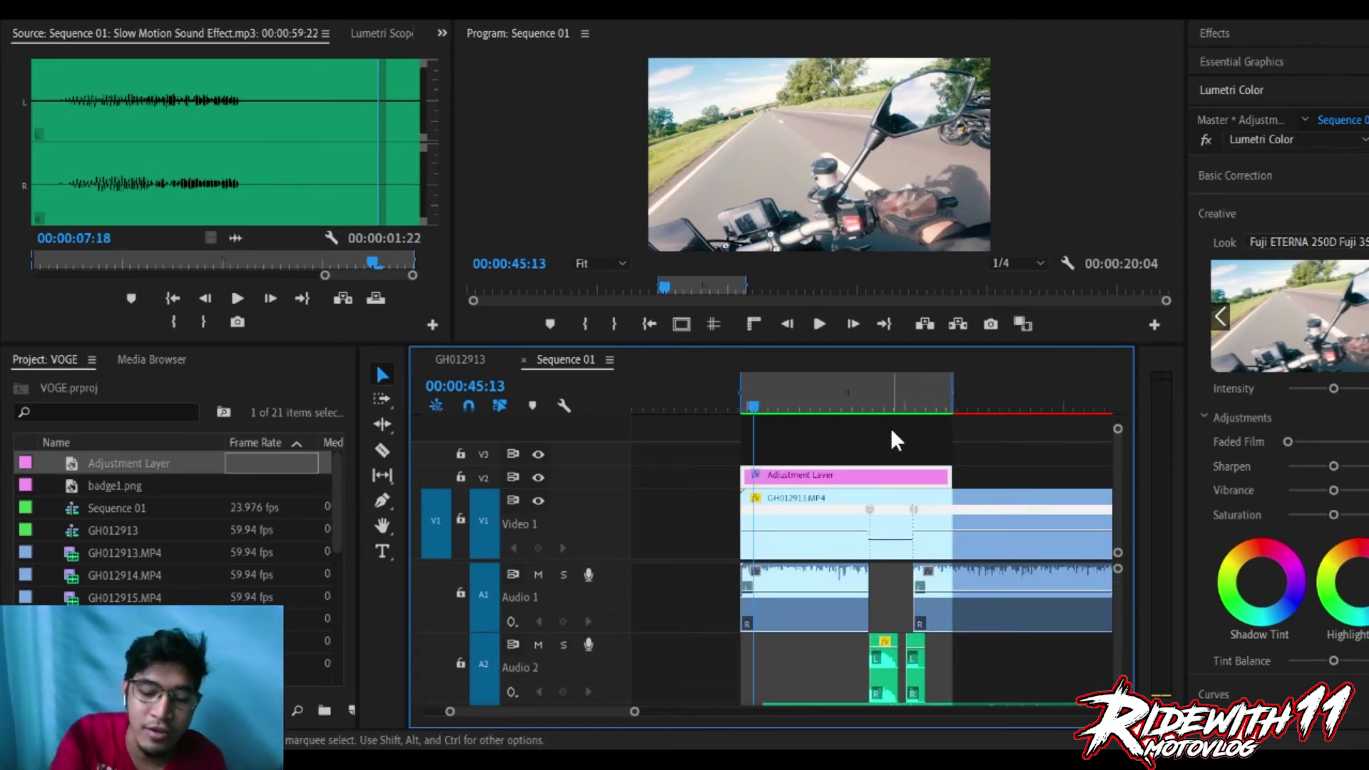
{"action": "key", "text": "Up"}
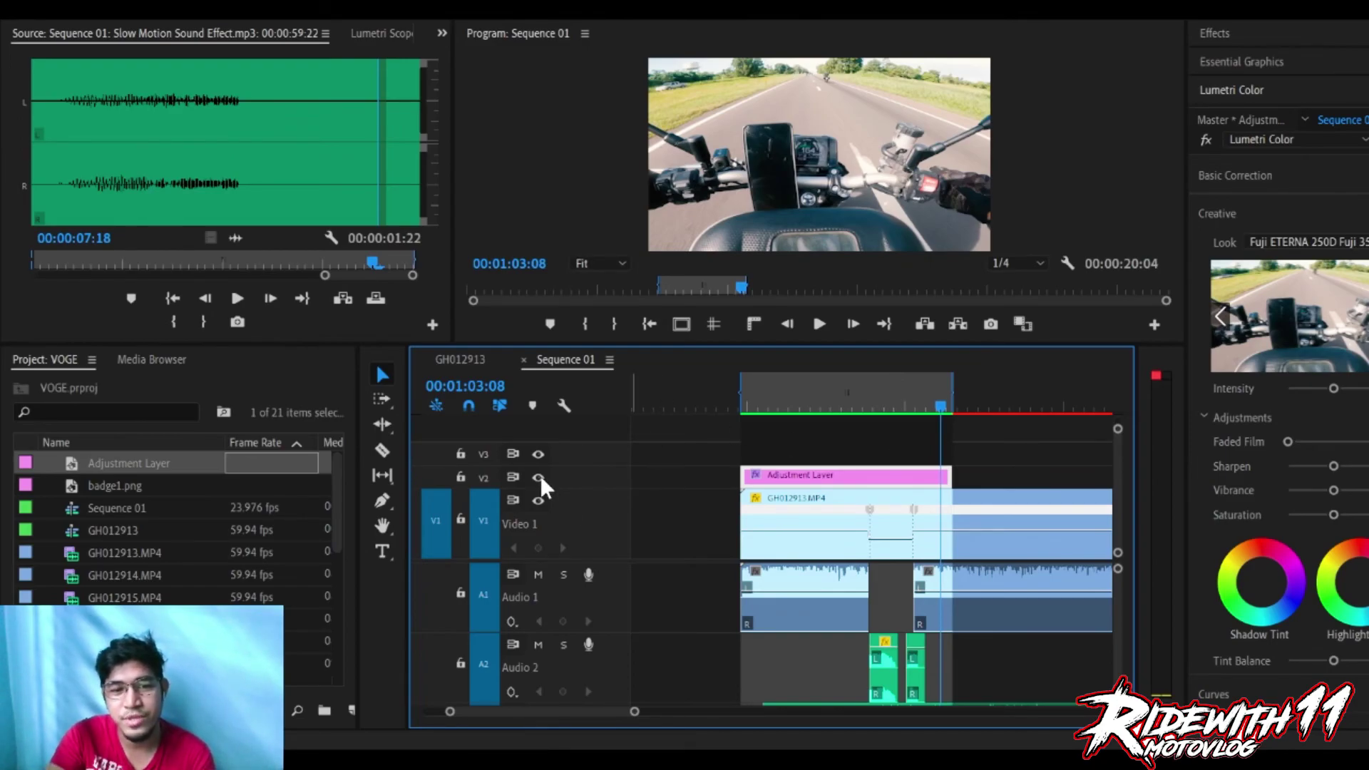
{"action": "left_click", "coordinate": [908, 407]}
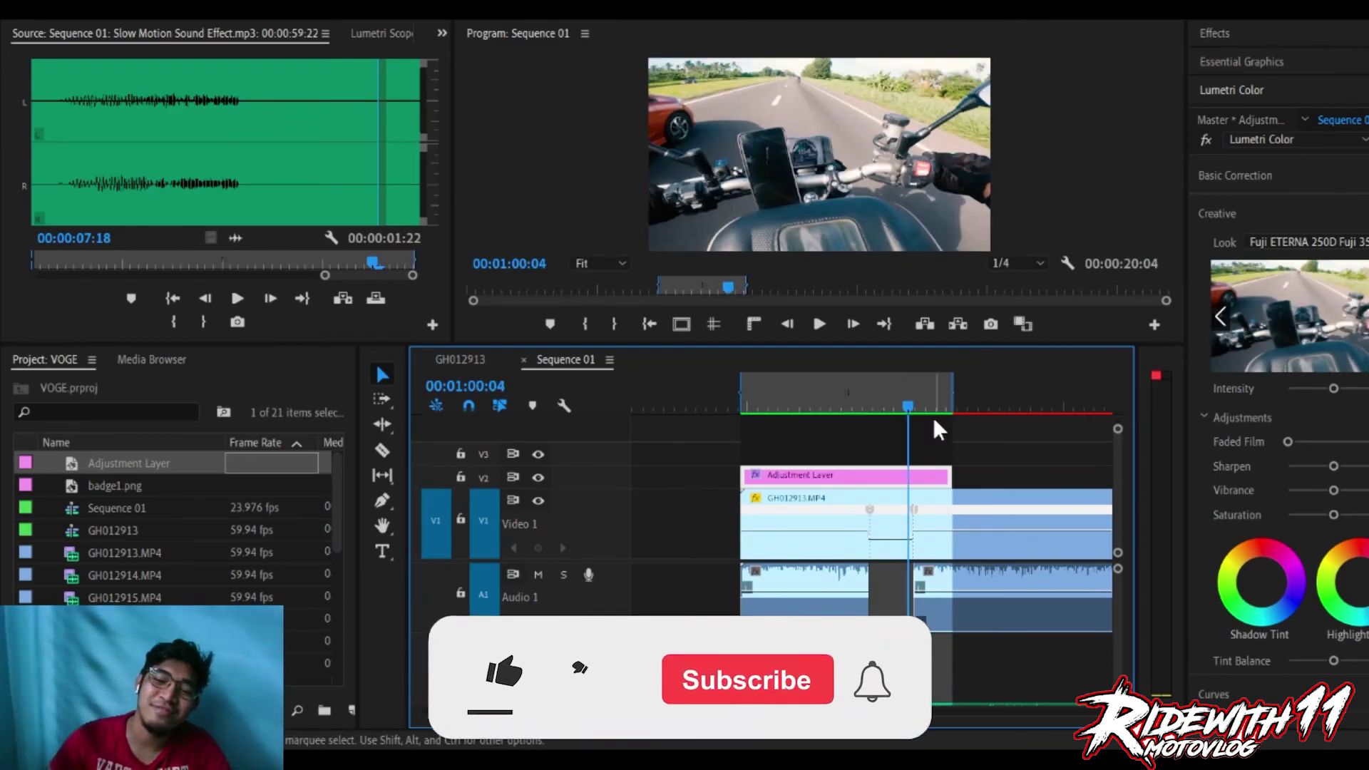